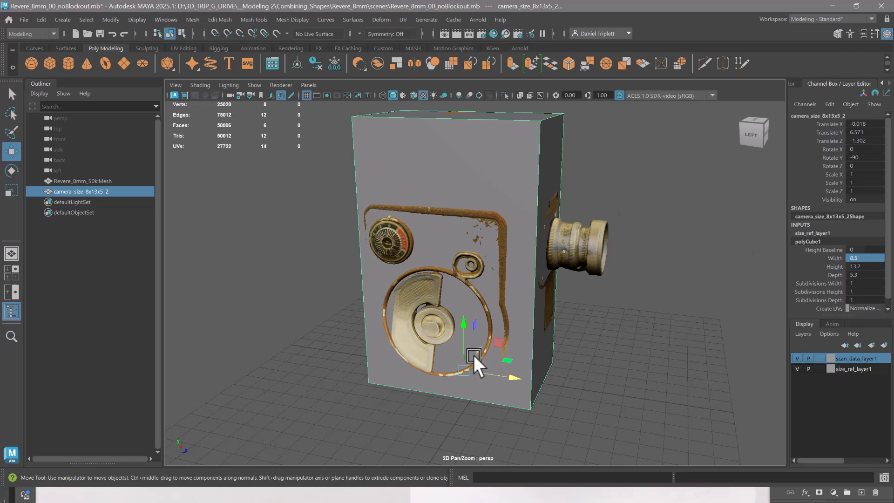
# Hide the size_ref_layer1 layer and select the camera scan mesh.
pyautogui.keyDown('alt'); pyautogui.moveTo(647, 280); pyautogui.dragTo(822, 306); pyautogui.keyUp('alt')
pyautogui.keyDown('alt'); pyautogui.moveTo(722, 292); pyautogui.dragTo(718, 326, button='middle'); pyautogui.keyUp('alt')
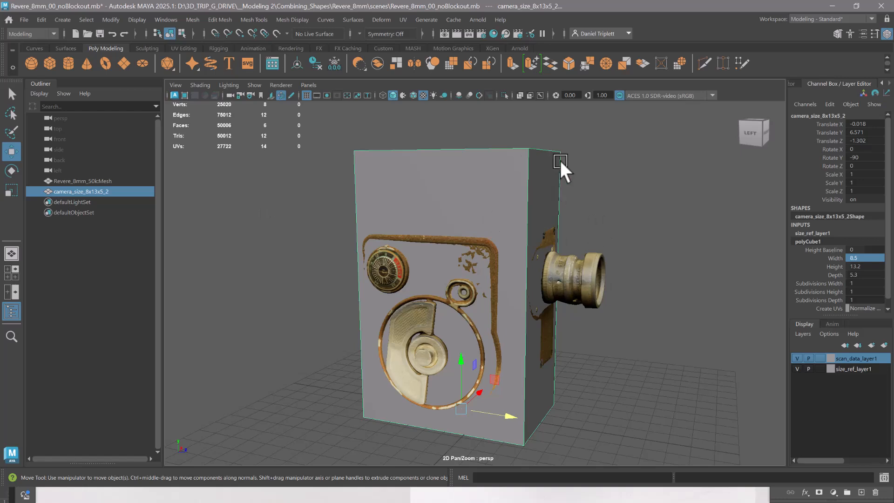
pyautogui.click(799, 368)
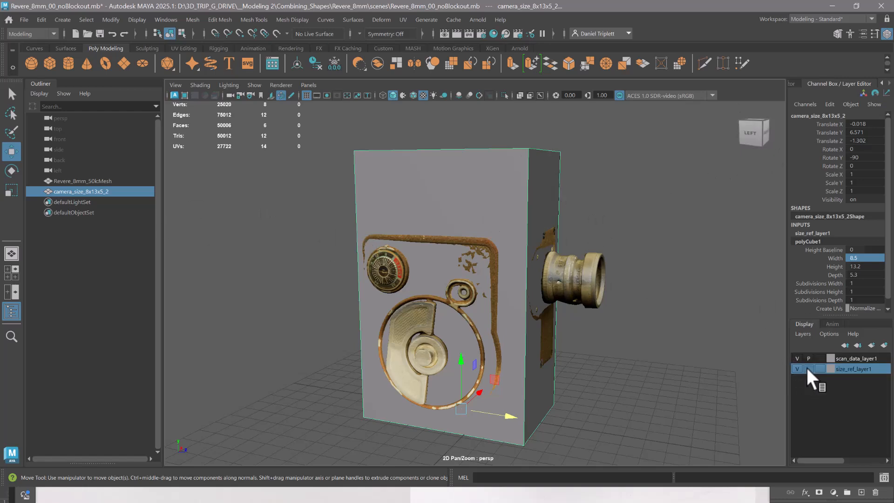
pyautogui.keyDown('alt'); pyautogui.moveTo(529, 267); pyautogui.dragTo(489, 273); pyautogui.keyUp('alt')
pyautogui.click(533, 258)
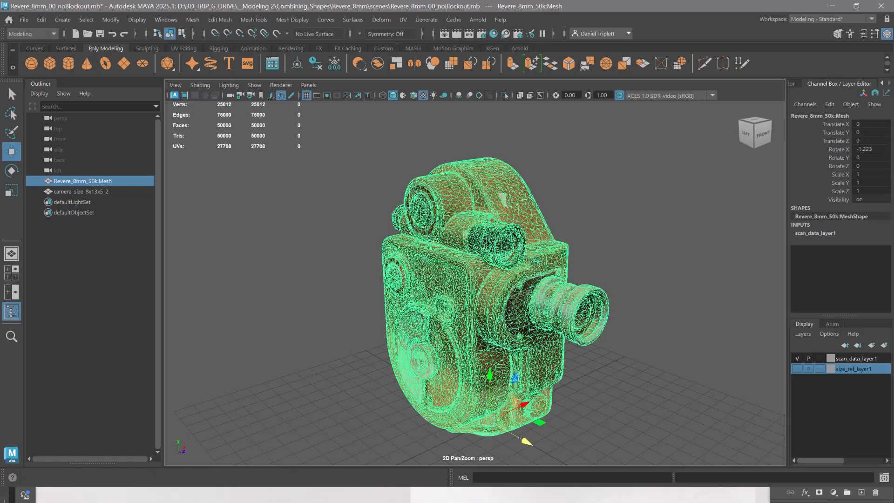
# Toggle scan_data_layer1 to template display and back to normal, and reselect the camera scan mesh.
pyautogui.click(819, 359)
pyautogui.click(820, 358)
pyautogui.click(820, 358)
pyautogui.keyDown('alt'); pyautogui.moveTo(559, 284); pyautogui.dragTo(676, 180); pyautogui.keyUp('alt')
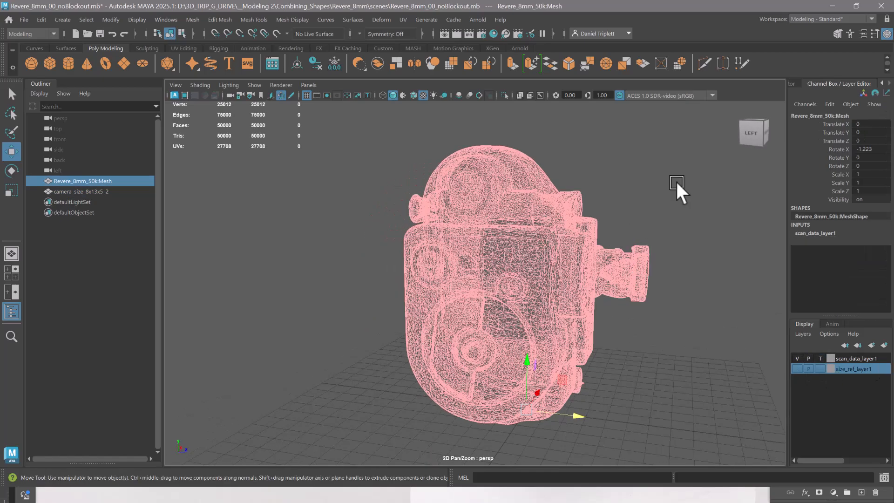
pyautogui.click(689, 228)
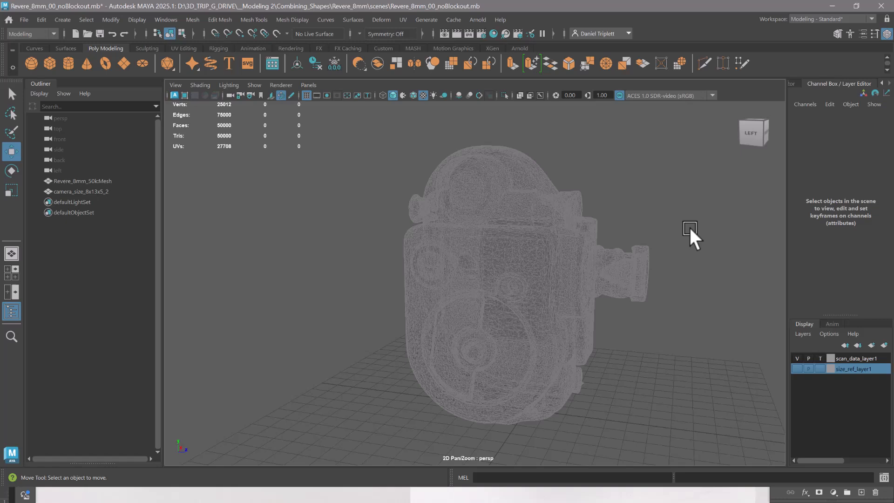
pyautogui.click(821, 358)
pyautogui.click(821, 358)
pyautogui.click(428, 246)
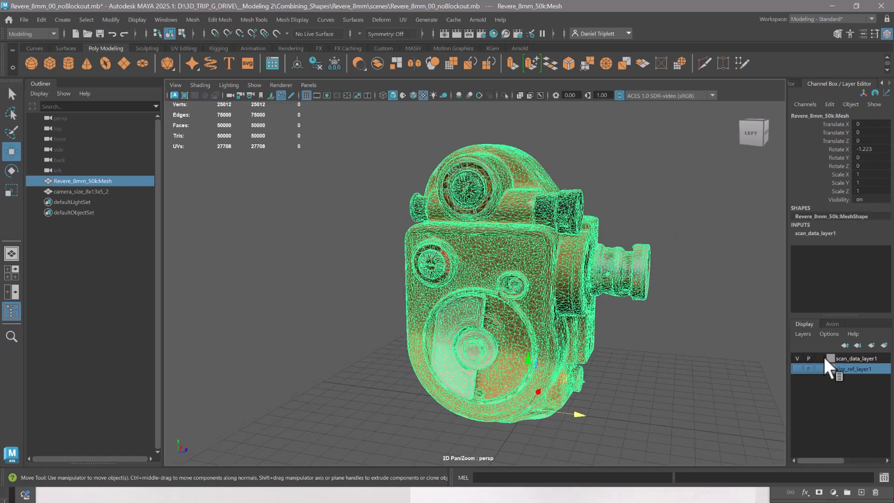
# Set scan_data_layer1 to template display and clear the selection.
pyautogui.click(821, 357)
pyautogui.click(820, 358)
pyautogui.click(821, 362)
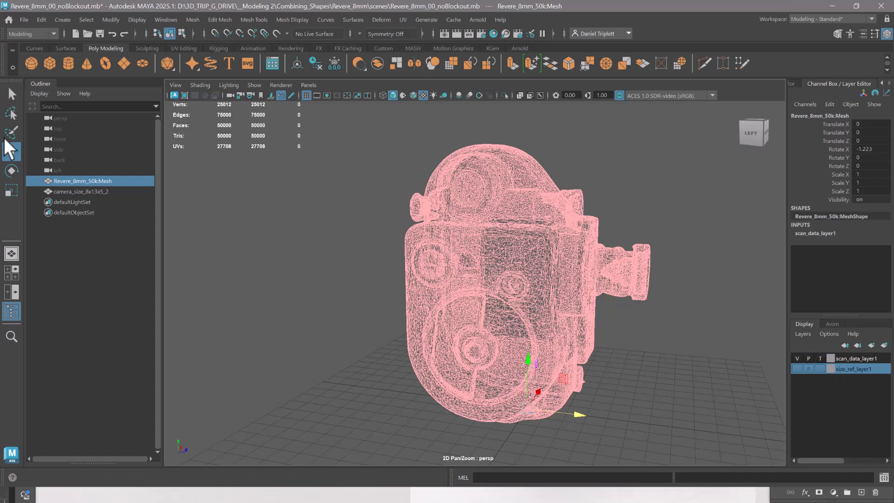
pyautogui.click(470, 248)
# Create a polygon cylinder at the origin and rotate it -90 degrees about Z.
pyautogui.keyDown('alt'); pyautogui.moveTo(469, 248); pyautogui.dragTo(613, 245); pyautogui.keyUp('alt')
pyautogui.keyDown('alt'); pyautogui.moveTo(513, 241); pyautogui.dragTo(527, 247); pyautogui.keyUp('alt')
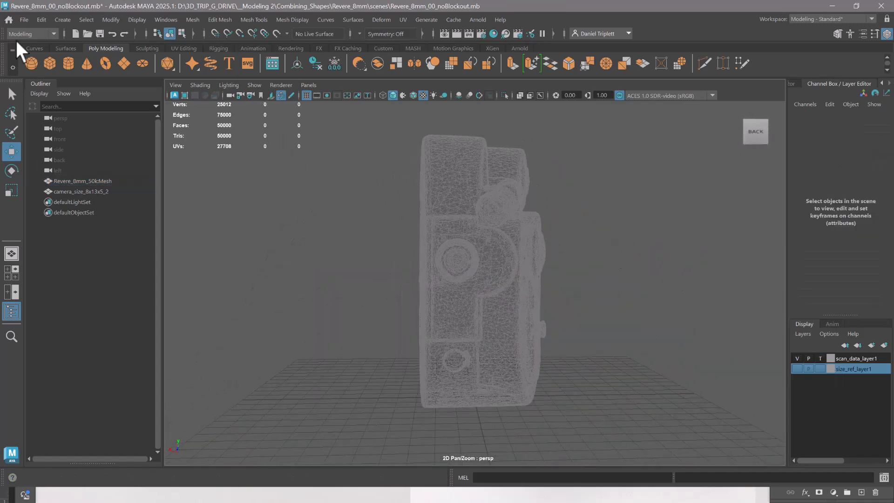
pyautogui.click(68, 64)
pyautogui.press('e')
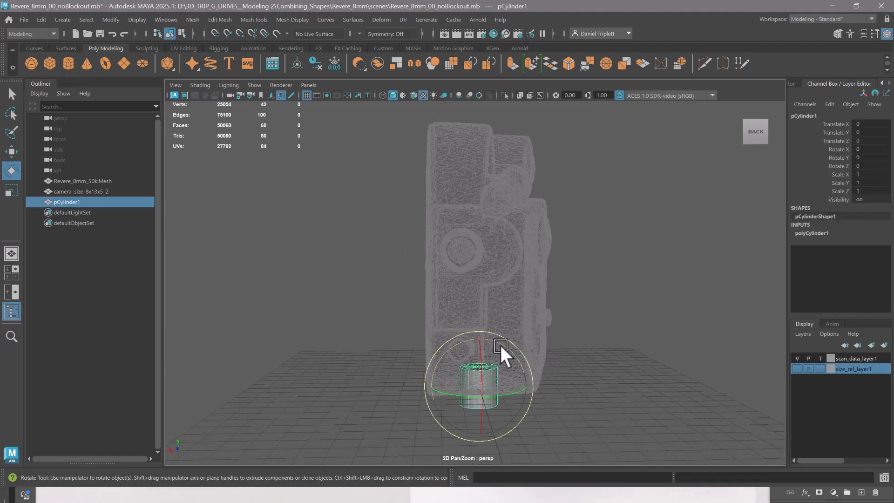
pyautogui.moveTo(513, 353); pyautogui.dragTo(420, 332)
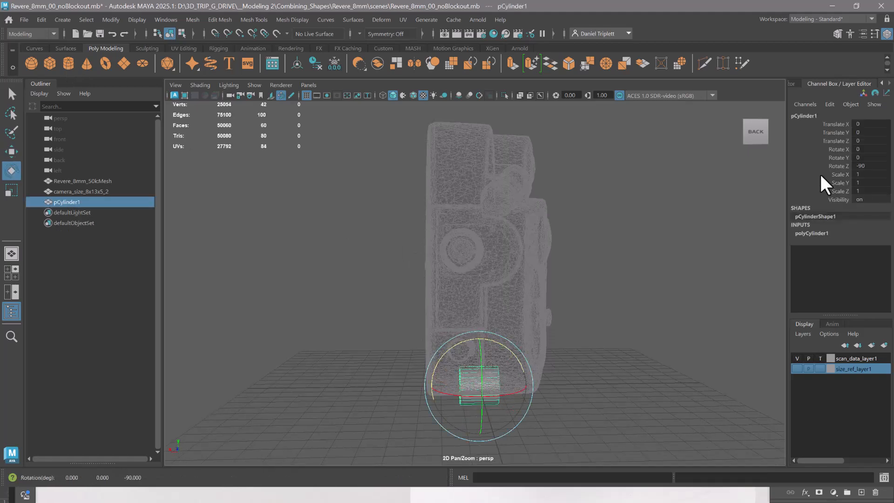
# In the side view, move the cylinder to about Y 3.78, Z -1.877 and scale it up to the camera's rounded lower body.
pyautogui.keyDown('alt'); pyautogui.moveTo(765, 177); pyautogui.dragTo(655, 224); pyautogui.keyUp('alt')
pyautogui.press('space')
pyautogui.press('space')
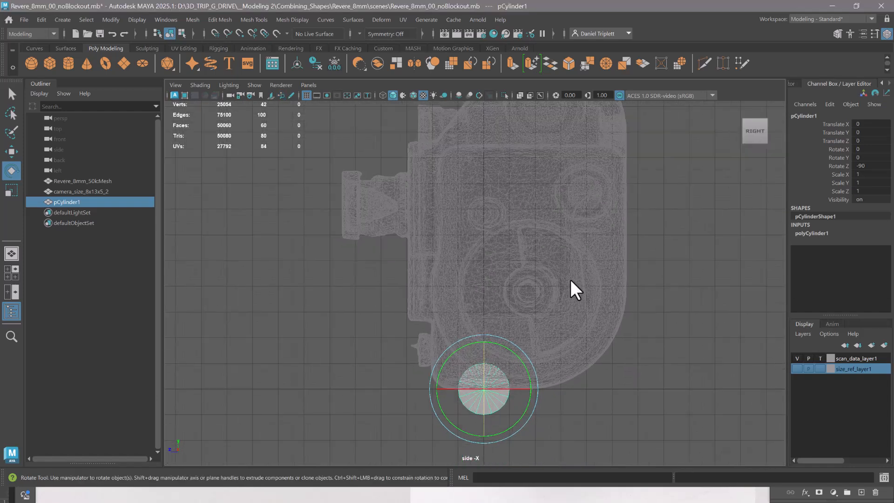
pyautogui.press('w')
pyautogui.moveTo(444, 356); pyautogui.dragTo(471, 203)
pyautogui.press('r')
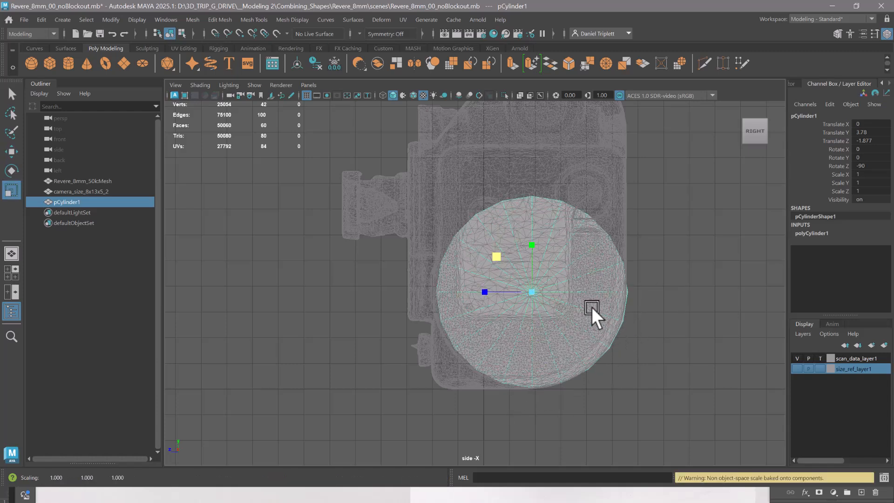
# Refine the cylinder's scale against the scan's lower curve and shift it to about Z -1.775.
pyautogui.keyDown('alt'); pyautogui.moveTo(591, 307); pyautogui.dragTo(725, 344, button='right'); pyautogui.keyUp('alt')
pyautogui.keyDown('alt'); pyautogui.moveTo(717, 346); pyautogui.dragTo(623, 257, button='middle'); pyautogui.keyUp('alt')
pyautogui.keyDown('alt'); pyautogui.moveTo(545, 254); pyautogui.dragTo(597, 267, button='right'); pyautogui.keyUp('alt')
pyautogui.keyDown('alt'); pyautogui.moveTo(446, 357); pyautogui.dragTo(507, 399, button='middle'); pyautogui.keyUp('alt')
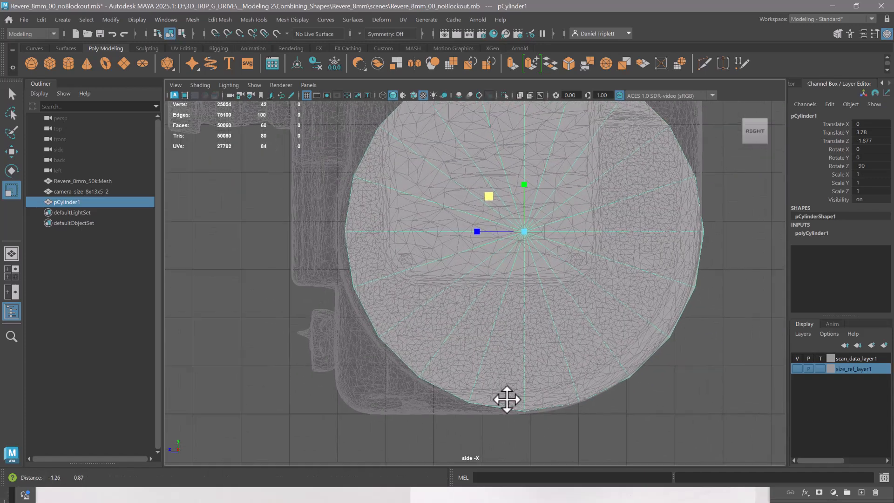
pyautogui.moveTo(489, 199); pyautogui.dragTo(473, 230)
pyautogui.press('w')
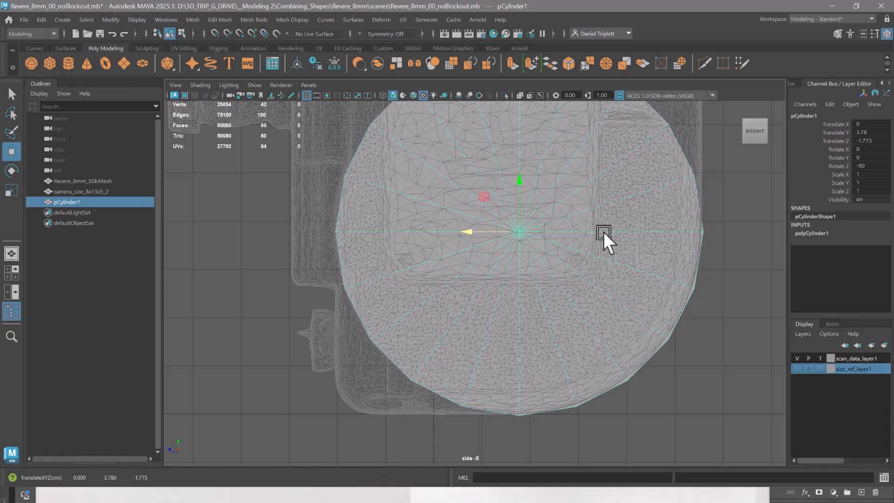
# Move the cylinder along X to about 1.691 so its outer face lines up with the scan's outer side in the back view.
pyautogui.keyDown('alt'); pyautogui.moveTo(603, 232); pyautogui.dragTo(615, 319, button='middle'); pyautogui.keyUp('alt')
pyautogui.scroll(-5, 616, 319)
pyautogui.scroll(1, 610, 313)
pyautogui.press('space')
pyautogui.moveTo(580, 281); pyautogui.dragTo(467, 301)
pyautogui.keyDown('alt'); pyautogui.moveTo(535, 324); pyautogui.dragTo(407, 310); pyautogui.keyUp('alt')
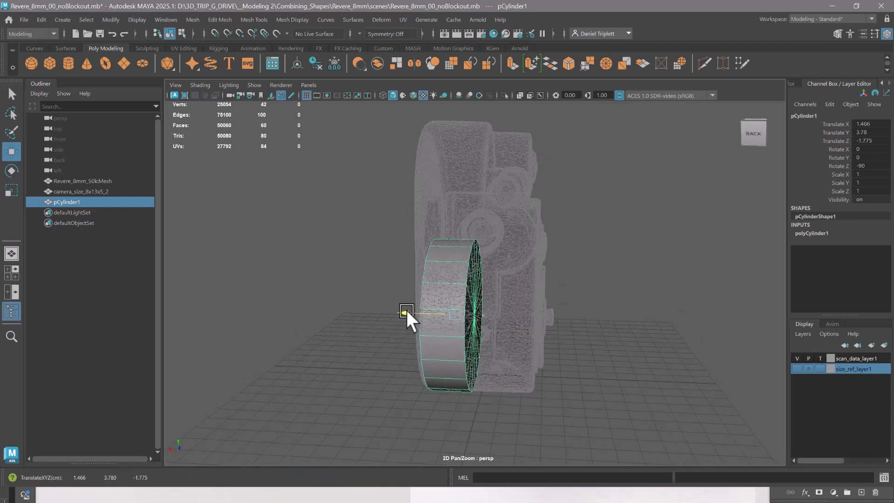
pyautogui.press('f')
pyautogui.keyDown('alt'); pyautogui.moveTo(446, 284); pyautogui.dragTo(422, 283); pyautogui.keyUp('alt')
pyautogui.press('space')
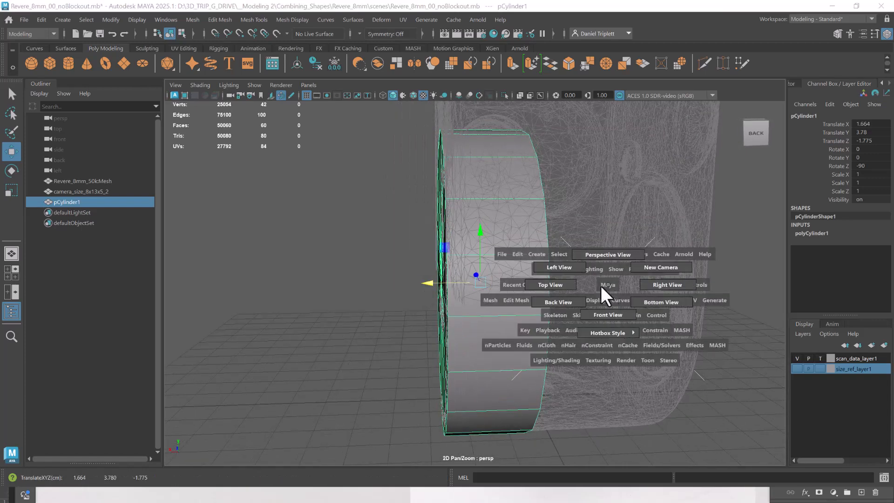
pyautogui.moveTo(668, 289); pyautogui.dragTo(559, 300)
pyautogui.keyDown('alt'); pyautogui.moveTo(549, 186); pyautogui.dragTo(537, 142, button='middle'); pyautogui.keyUp('alt')
pyautogui.scroll(3, 464, 290)
pyautogui.moveTo(434, 306); pyautogui.dragTo(432, 306)
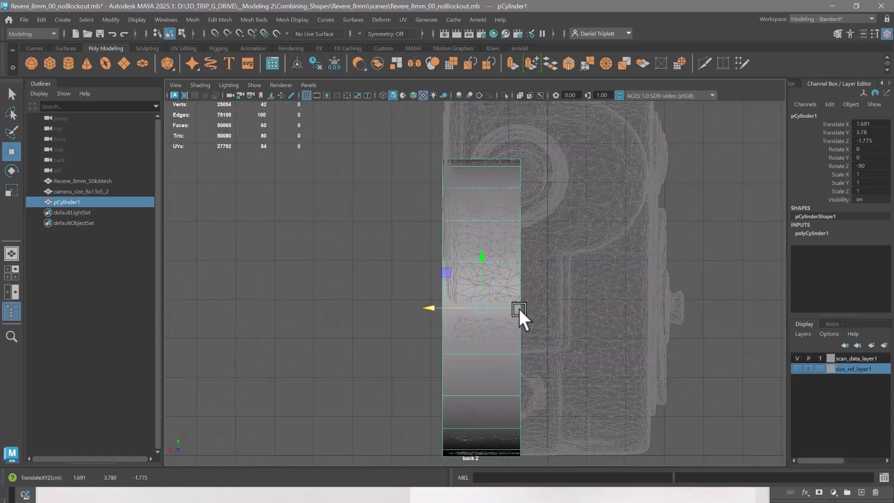
# Move the vertices of the cylinder's inner end inward to about X -0.339, and return to object selection.
pyautogui.moveTo(519, 309); pyautogui.dragTo(499, 143, button='right')
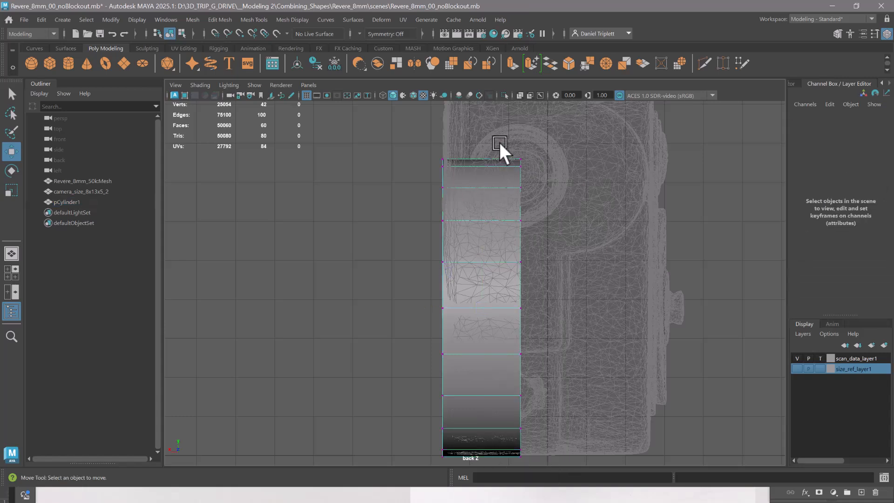
pyautogui.moveTo(499, 143); pyautogui.dragTo(542, 463)
pyautogui.moveTo(484, 308); pyautogui.dragTo(523, 305)
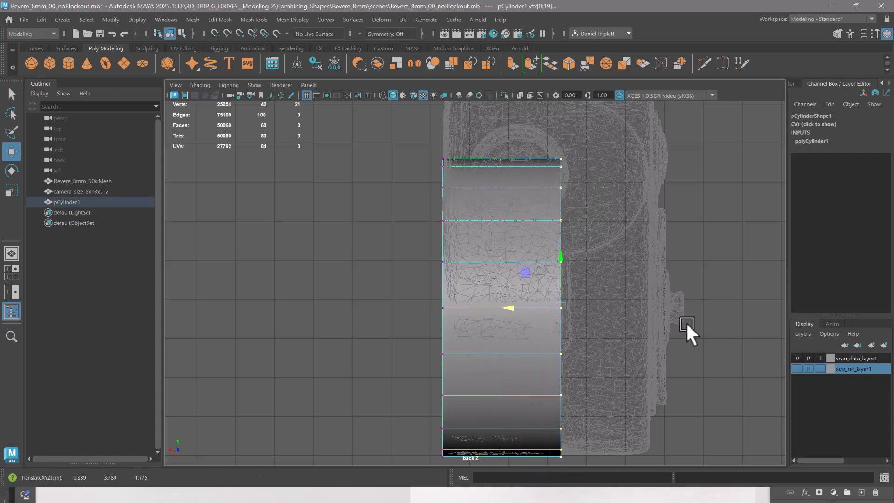
pyautogui.press('space')
pyautogui.moveTo(683, 309); pyautogui.dragTo(689, 332)
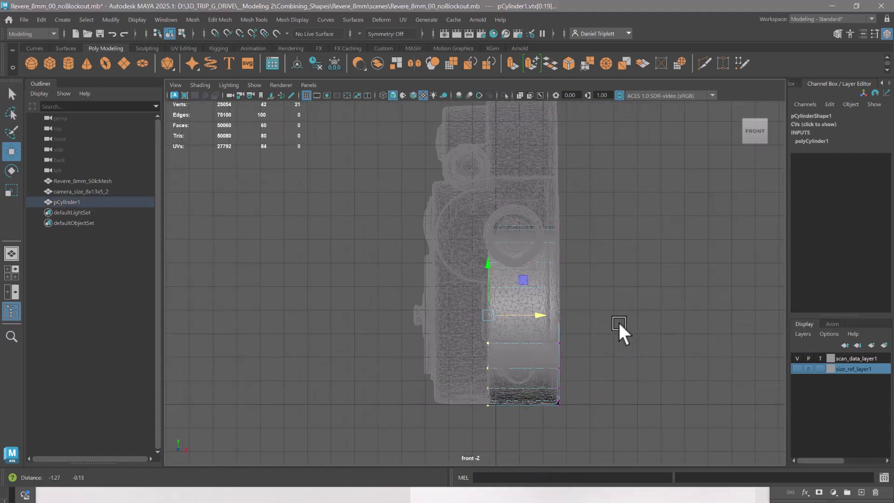
pyautogui.keyDown('alt'); pyautogui.moveTo(618, 322); pyautogui.dragTo(624, 343, button='middle'); pyautogui.keyUp('alt')
pyautogui.press('space')
pyautogui.moveTo(634, 313); pyautogui.dragTo(631, 294)
pyautogui.keyDown('alt'); pyautogui.moveTo(626, 301); pyautogui.dragTo(663, 312); pyautogui.keyUp('alt')
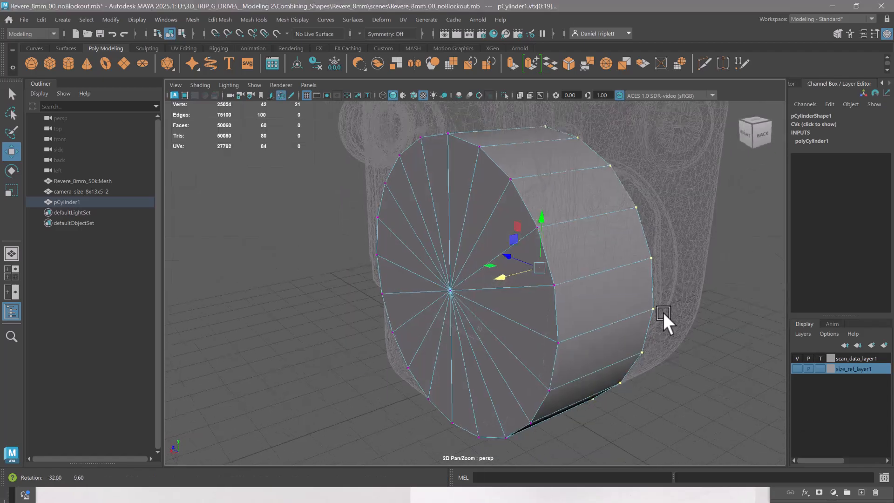
pyautogui.moveTo(583, 193); pyautogui.dragTo(621, 166, button='right')
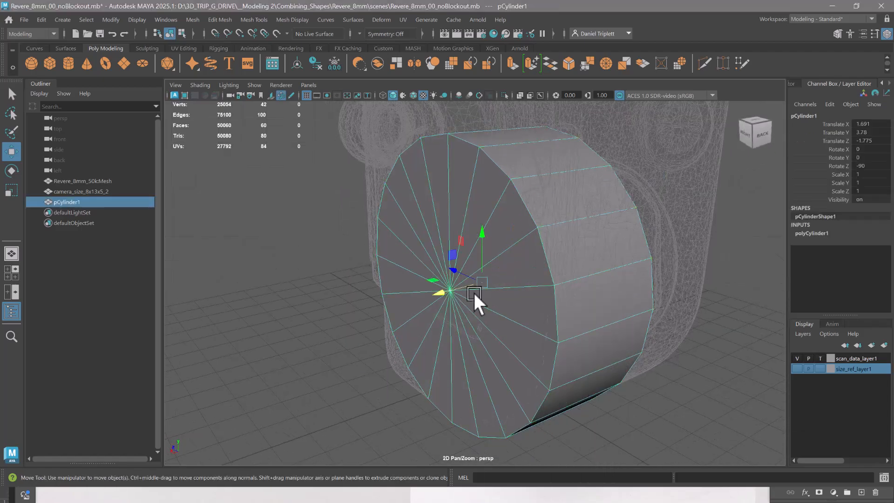
# Duplicate the cylinder along X, placing the copy at about X -3.097.
pyautogui.keyDown('shift'); pyautogui.moveTo(474, 293); pyautogui.dragTo(583, 267); pyautogui.keyUp('shift')
pyautogui.keyDown('alt'); pyautogui.moveTo(699, 285); pyautogui.dragTo(659, 293); pyautogui.keyUp('alt')
pyautogui.keyDown('alt'); pyautogui.moveTo(698, 299); pyautogui.dragTo(631, 300, button='middle'); pyautogui.keyUp('alt')
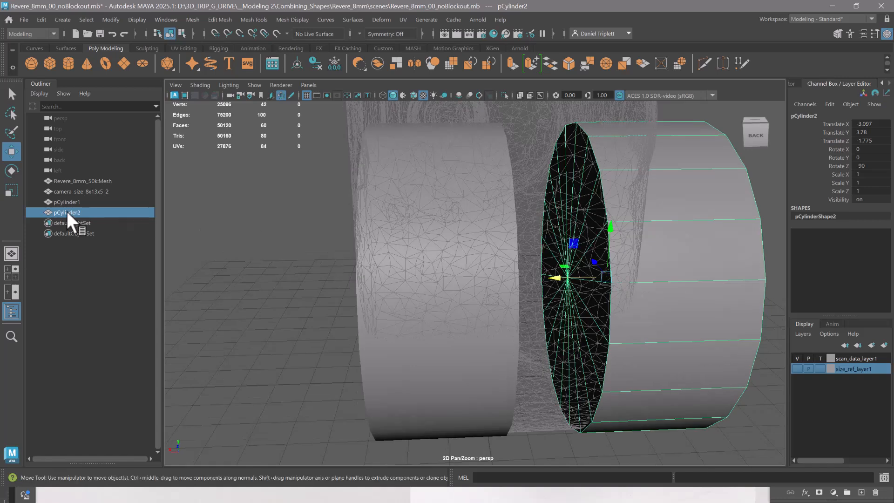
# Snap the duplicate cylinder's pivot to the center of its end cap facing the original cylinder.
pyautogui.press('d')
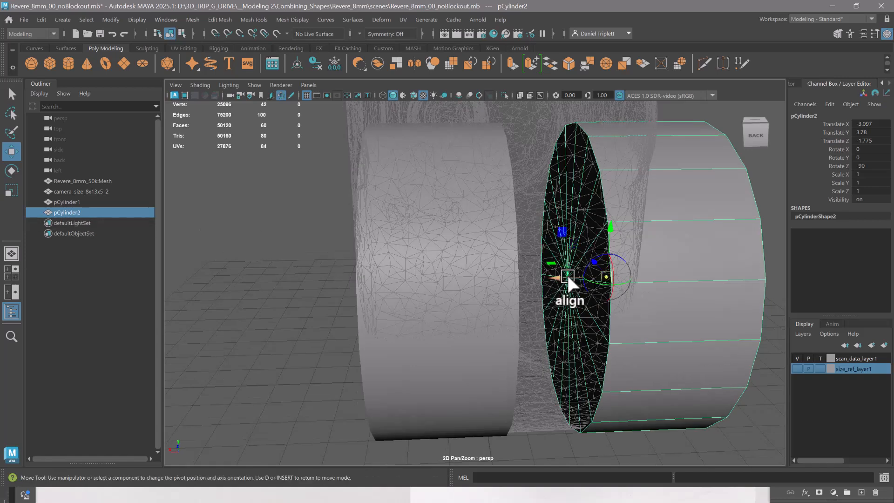
pyautogui.click(572, 275)
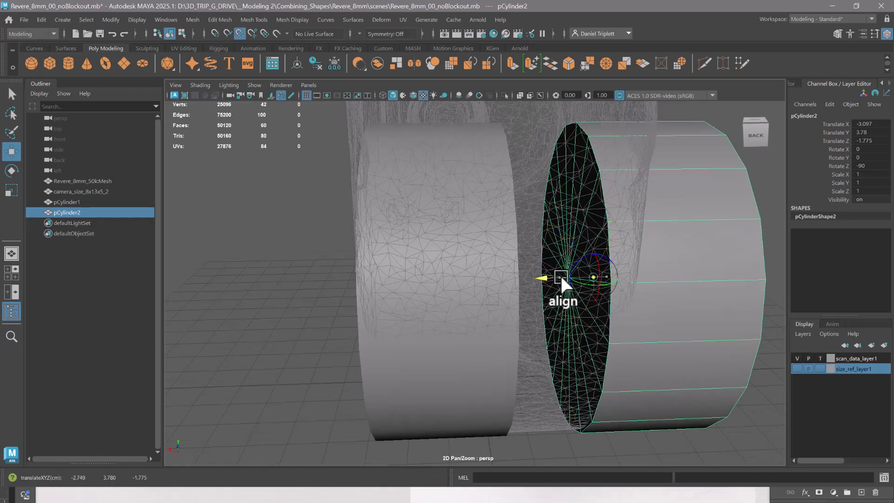
pyautogui.keyDown('alt'); pyautogui.moveTo(622, 295); pyautogui.dragTo(647, 297); pyautogui.keyUp('alt')
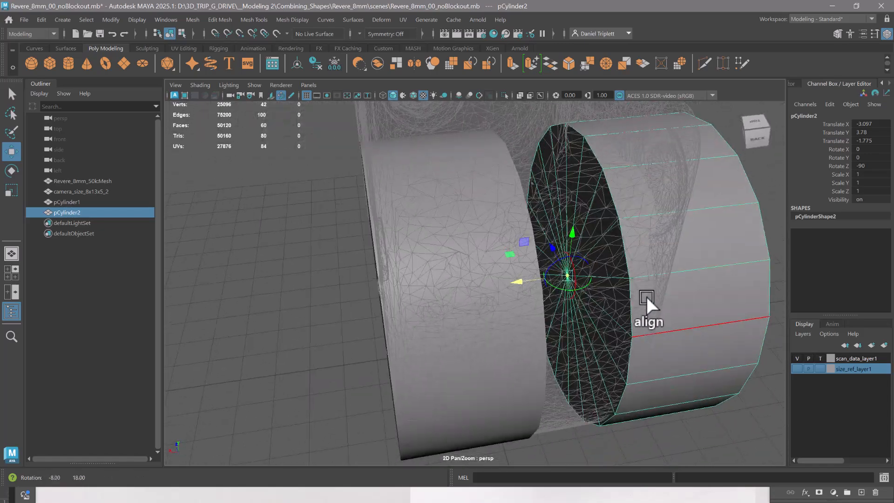
pyautogui.press('d')
# Turn on wireframe on shaded and vertex-snap the duplicate along X flush against the original cylinder's inner end.
pyautogui.keyDown('alt'); pyautogui.moveTo(530, 283); pyautogui.dragTo(472, 281); pyautogui.keyUp('alt')
pyautogui.press('v')
pyautogui.click(413, 95)
pyautogui.press('v')
pyautogui.keyDown('alt'); pyautogui.moveTo(599, 302); pyautogui.dragTo(587, 281); pyautogui.keyUp('alt')
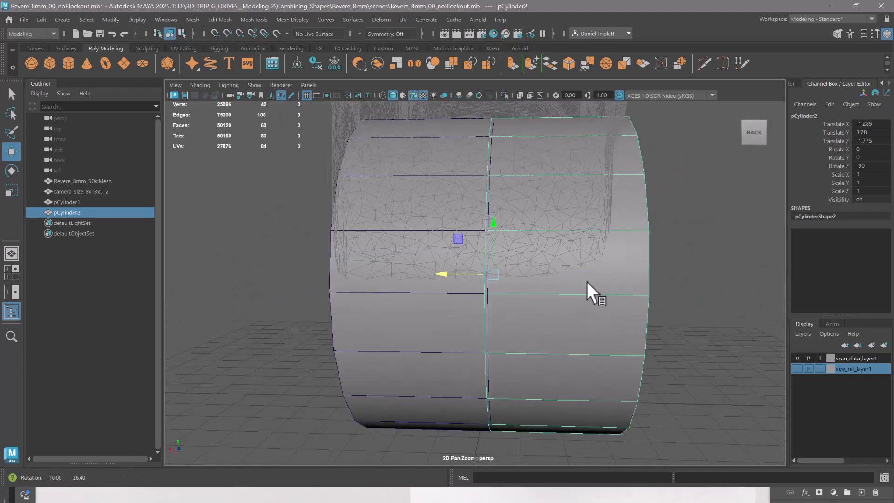
pyautogui.click(464, 272)
pyautogui.click(467, 275)
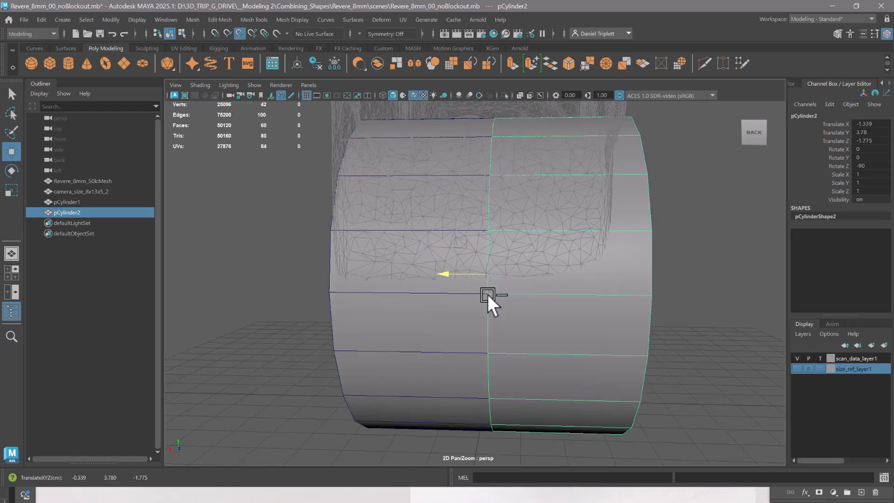
# Rename the duplicate cylinder as pCylinder2_otherside.
pyautogui.keyDown('alt'); pyautogui.moveTo(487, 295); pyautogui.dragTo(535, 294); pyautogui.keyUp('alt')
pyautogui.doubleClick(88, 213)
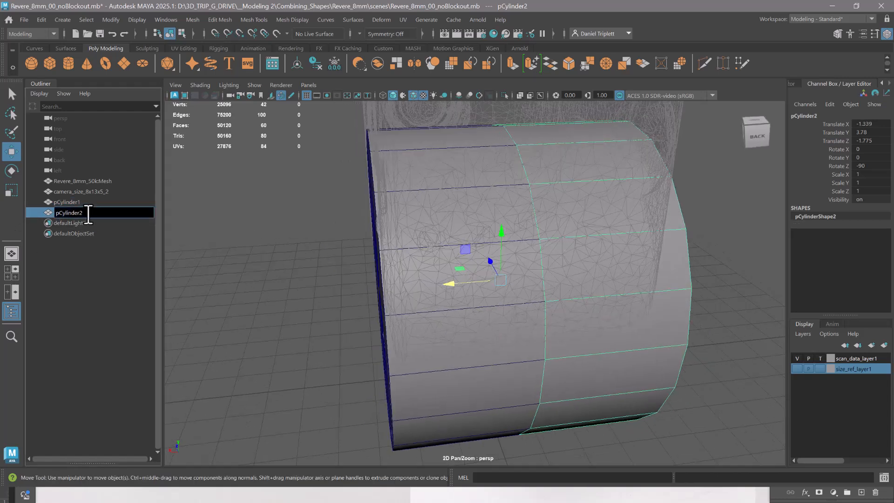
pyautogui.write('_other')
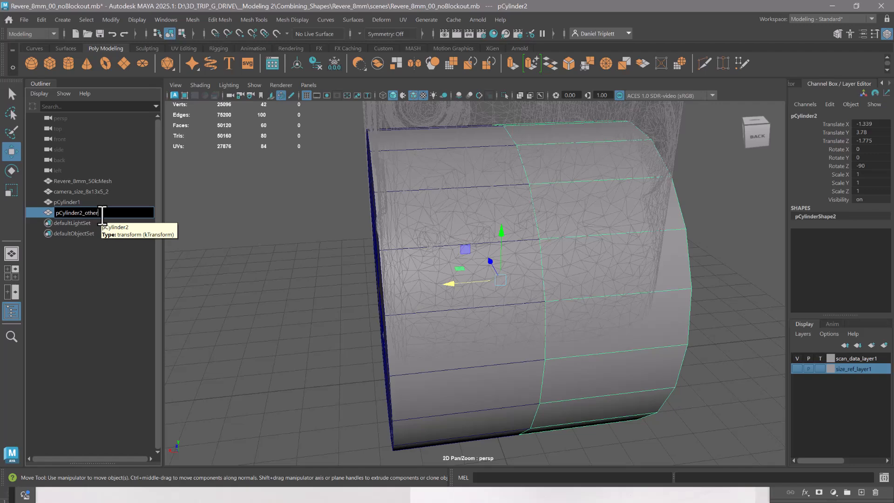
pyautogui.write('side')
pyautogui.press('Return')
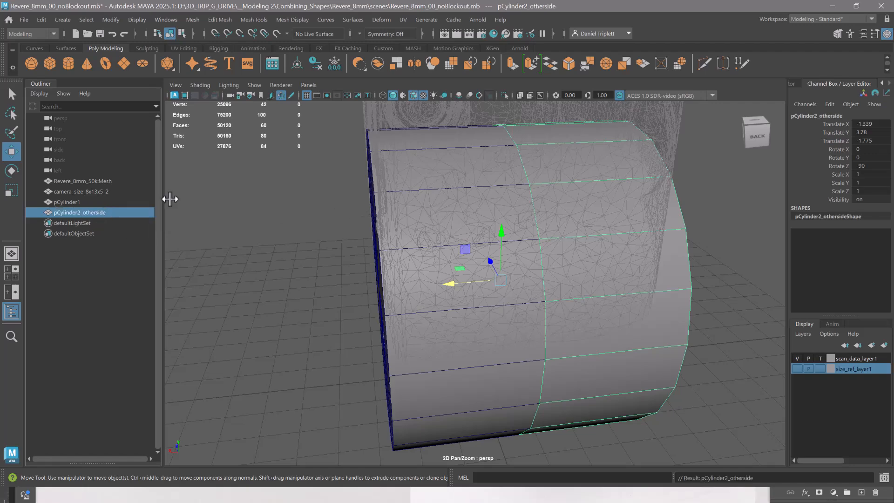
# Create a display layer from the selected duplicate cylinder and name it Other_side_layer1.
pyautogui.keyDown('alt'); pyautogui.moveTo(419, 242); pyautogui.dragTo(683, 307); pyautogui.keyUp('alt')
pyautogui.keyDown('alt'); pyautogui.moveTo(615, 346); pyautogui.dragTo(639, 320, button='middle'); pyautogui.keyUp('alt')
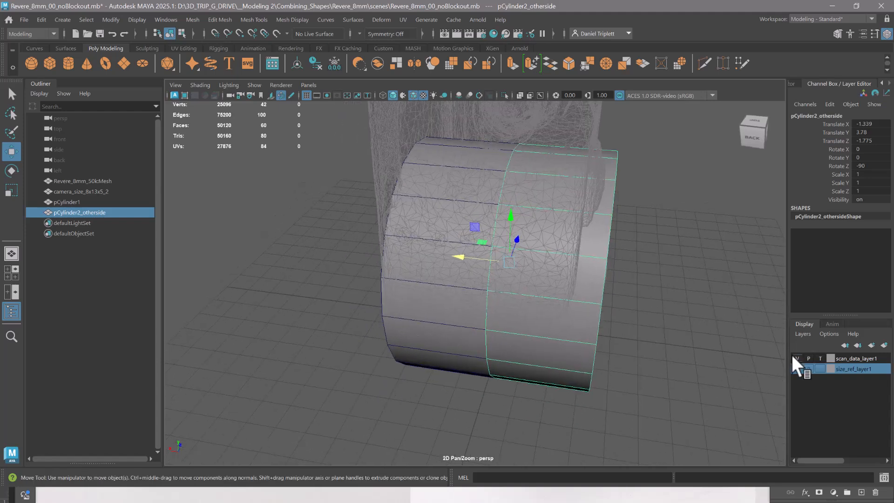
pyautogui.keyDown('alt'); pyautogui.moveTo(530, 317); pyautogui.dragTo(576, 304); pyautogui.keyUp('alt')
pyautogui.click(801, 334)
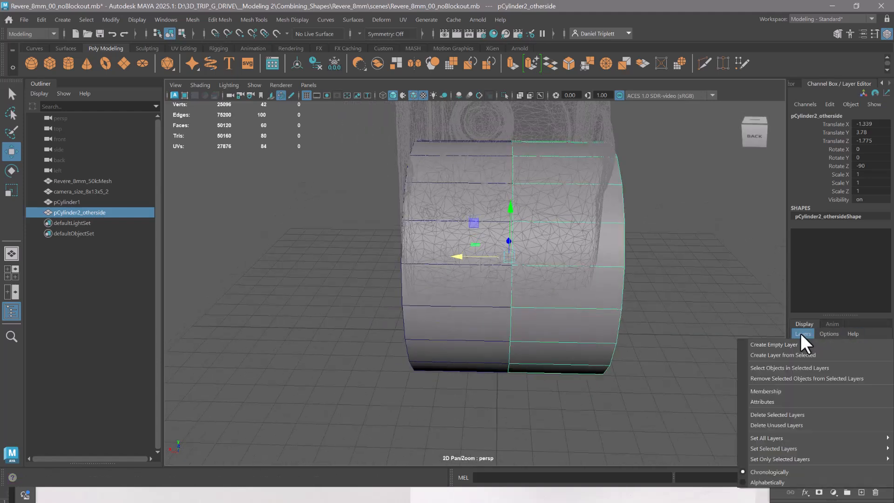
pyautogui.click(777, 356)
pyautogui.doubleClick(844, 358)
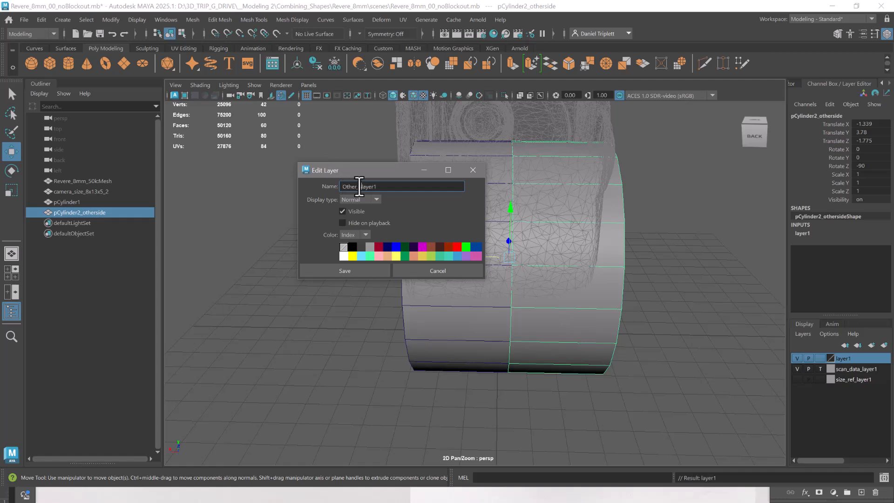
pyautogui.click(344, 271)
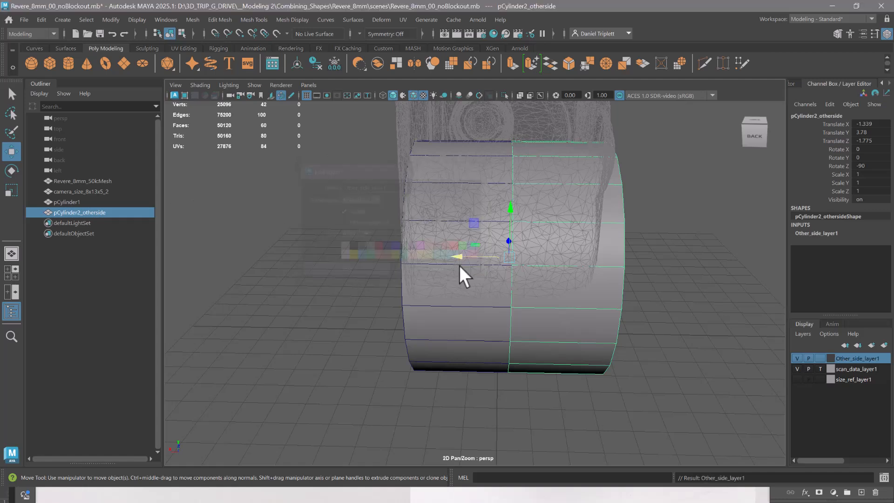
# Hide Other_side_layer1 and select the original cylinder in the side view.
pyautogui.keyDown('alt'); pyautogui.moveTo(484, 284); pyautogui.dragTo(617, 278); pyautogui.keyUp('alt')
pyautogui.press('space')
pyautogui.scroll(-1, 582, 267)
pyautogui.keyDown('alt'); pyautogui.moveTo(552, 252); pyautogui.dragTo(605, 333, button='middle'); pyautogui.keyUp('alt')
pyautogui.click(600, 341)
pyautogui.keyDown('alt'); pyautogui.moveTo(571, 263); pyautogui.dragTo(560, 218, button='middle'); pyautogui.keyUp('alt')
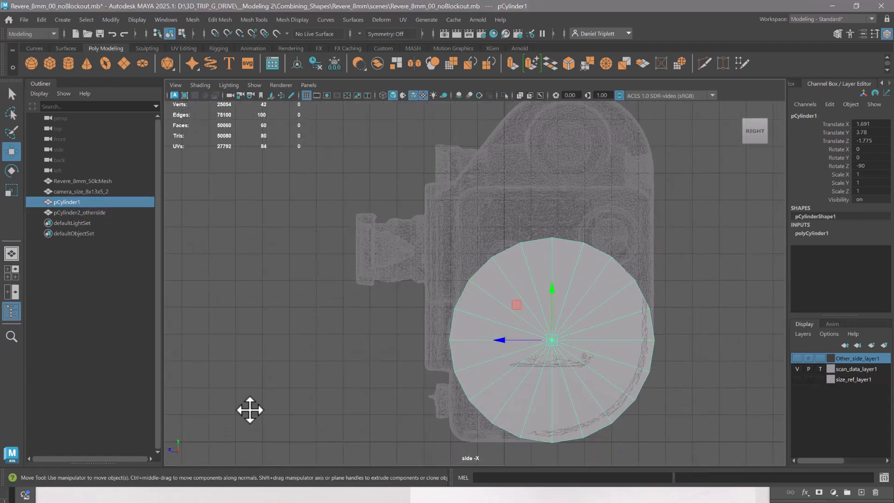
# Switch to Photoshop, take ref_Revere_8mm.psd out of full screen and move its window aside to view the red topology sketch.
pyautogui.hotkey('alt', 'Tab')
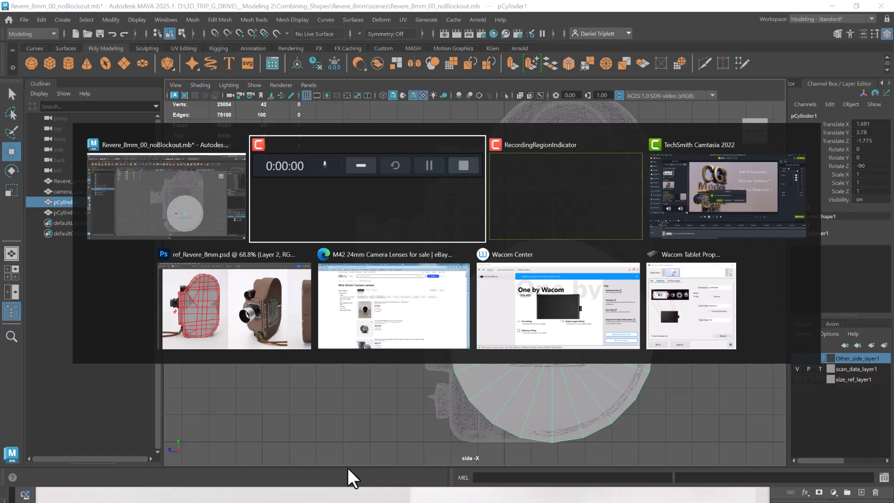
pyautogui.hotkey('alt', 'Tab')
pyautogui.hotkey('alt', 'Tab')
pyautogui.hotkey('alt', 'Tab')
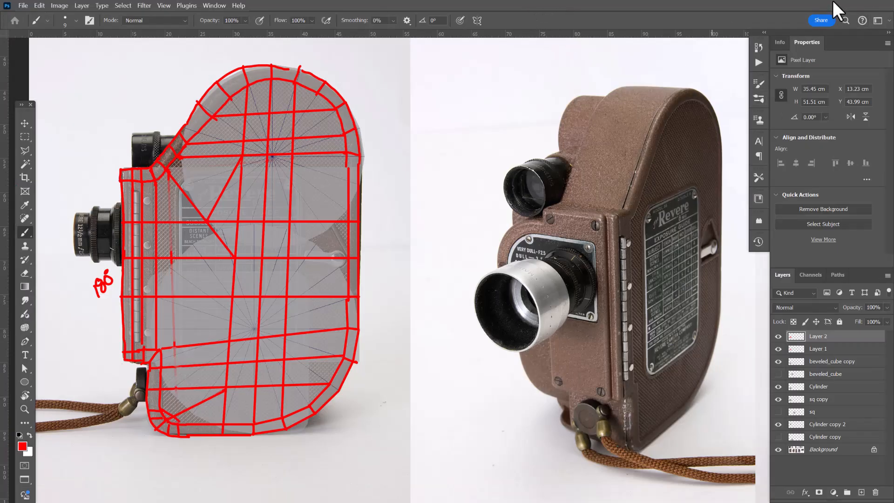
pyautogui.press('f')
pyautogui.press('f')
pyautogui.moveTo(718, 4); pyautogui.dragTo(893, 66)
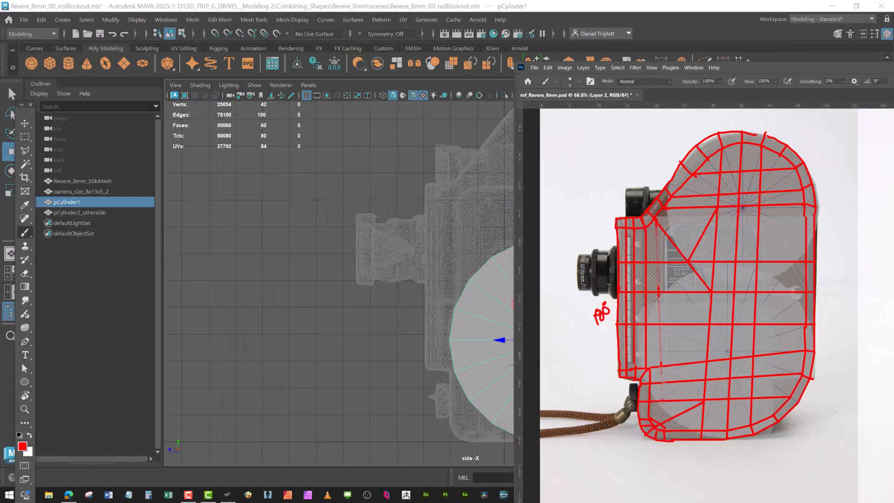
# Return to Maya and hide the Outliner to enlarge the side viewport.
pyautogui.hotkey('alt', 'Tab')
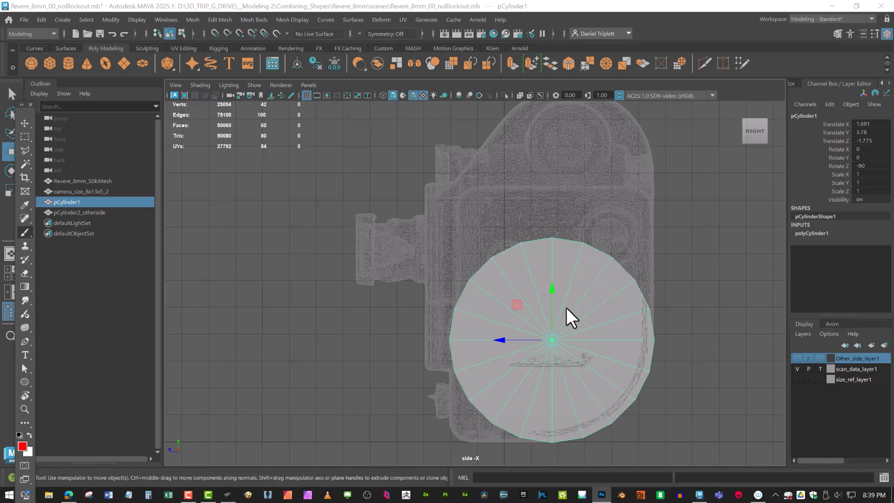
pyautogui.click(12, 311)
pyautogui.keyDown('alt'); pyautogui.moveTo(581, 300); pyautogui.dragTo(563, 320, button='middle'); pyautogui.keyUp('alt')
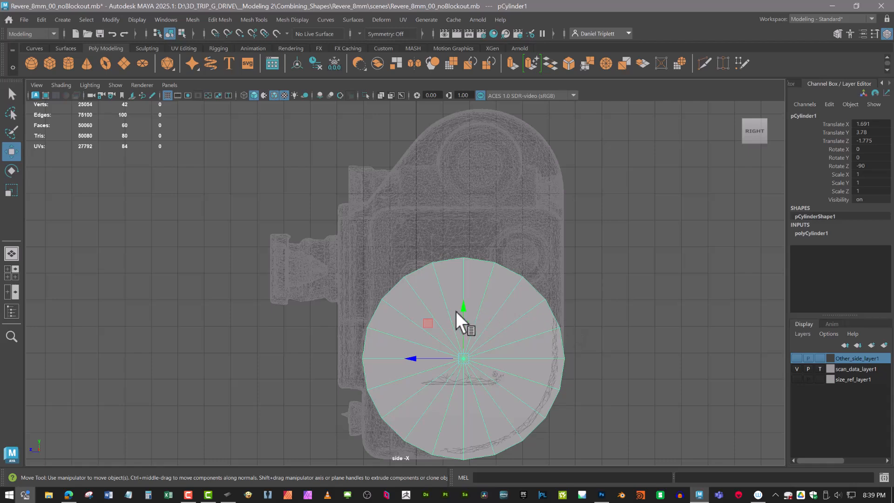
# Duplicate the original cylinder upward over the camera's rounded top and scale the copy down toward the scan's curve.
pyautogui.moveTo(456, 312)
pyautogui.keyDown('shift'); pyautogui.mouseDown()
pyautogui.moveTo(484, 172)
pyautogui.moveTo(438, 205)
pyautogui.moveTo(458, 188)
pyautogui.moveTo(447, 151)
pyautogui.moveTo(454, 157)
pyautogui.mouseUp(); pyautogui.keyUp('shift')
pyautogui.press('r')
pyautogui.press('w')
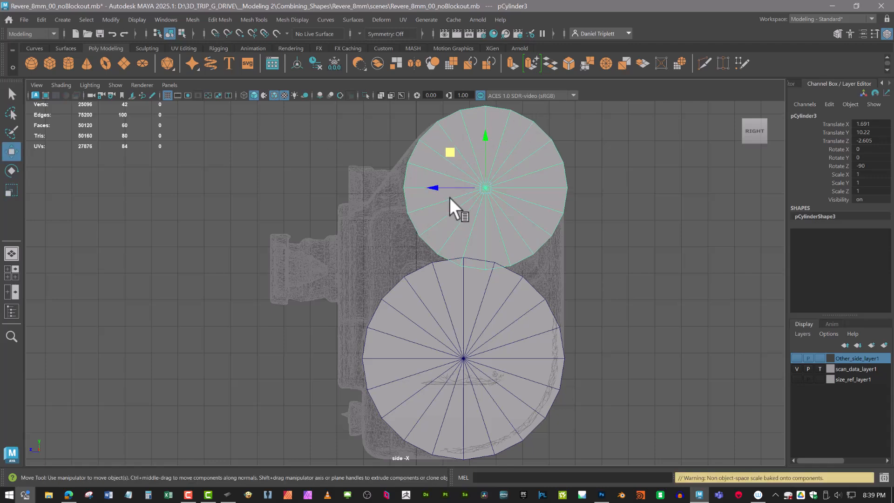
# In wireframe display, fit the upper cylinder to the scan's rounded top, at about Translate Y 10.12 and Z -2.44, and shrink it slightly.
pyautogui.press('4')
pyautogui.keyDown('alt'); pyautogui.moveTo(544, 200); pyautogui.dragTo(563, 294, button='middle'); pyautogui.keyUp('alt')
pyautogui.scroll(3, 567, 289)
pyautogui.moveTo(504, 249); pyautogui.dragTo(492, 252)
pyautogui.press('r')
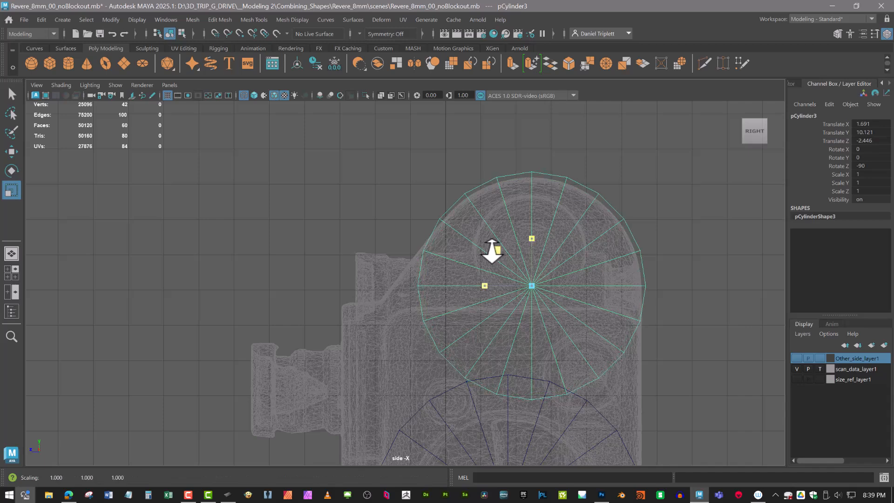
pyautogui.moveTo(492, 251); pyautogui.dragTo(492, 251, button='middle')
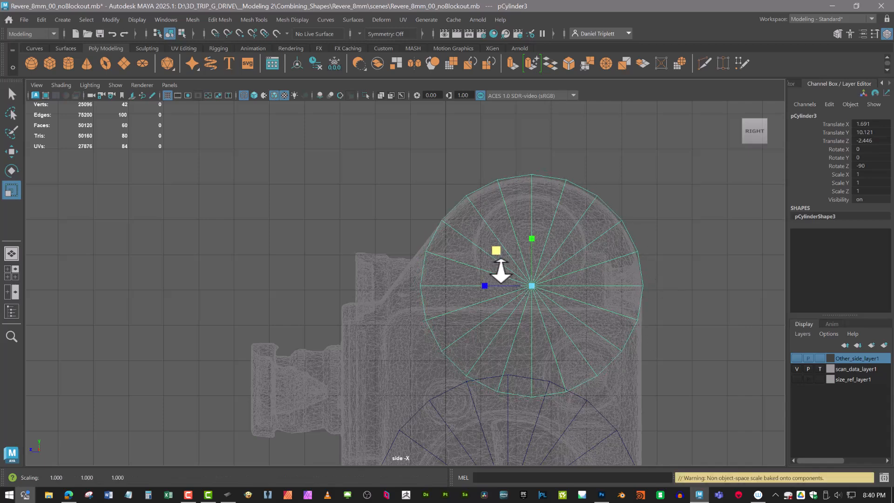
pyautogui.press('w')
pyautogui.moveTo(481, 287); pyautogui.dragTo(484, 290, button='middle')
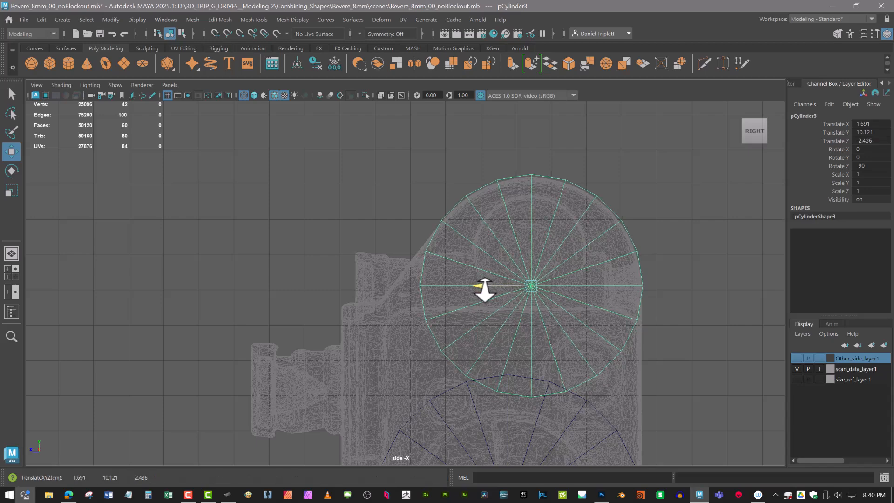
# Snap the upper cylinder's pivot to its rear edge vertex and vertex-snap it along Z to the lower cylinder's rear edge.
pyautogui.keyDown('alt'); pyautogui.moveTo(646, 326); pyautogui.dragTo(559, 189, button='middle'); pyautogui.keyUp('alt')
pyautogui.keyDown('alt'); pyautogui.moveTo(588, 282); pyautogui.dragTo(598, 374, button='middle'); pyautogui.keyUp('alt')
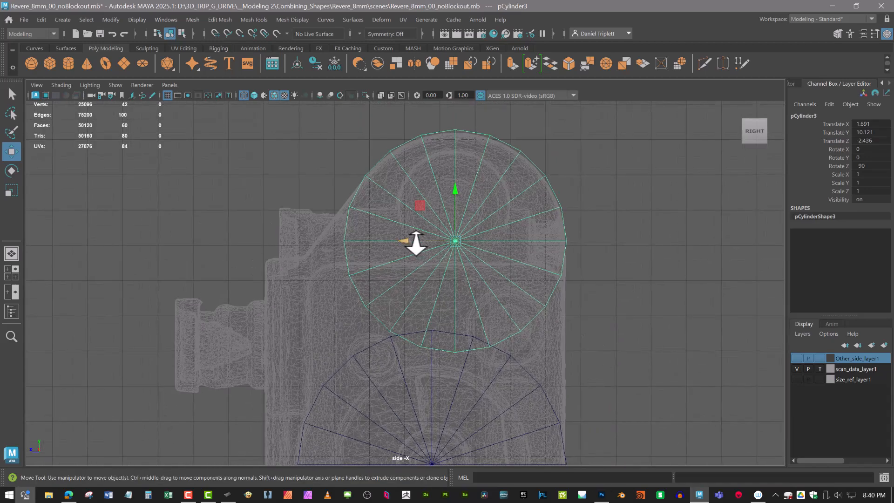
pyautogui.moveTo(410, 241); pyautogui.dragTo(566, 241)
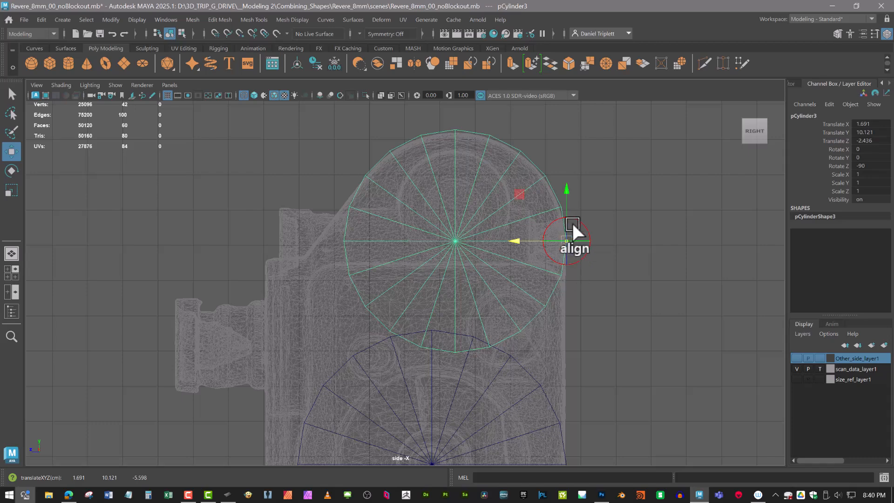
pyautogui.keyDown('alt'); pyautogui.moveTo(602, 282); pyautogui.dragTo(601, 226, button='middle'); pyautogui.keyUp('alt')
pyautogui.press('v')
pyautogui.moveTo(534, 190); pyautogui.dragTo(566, 412)
pyautogui.keyDown('alt'); pyautogui.moveTo(567, 401); pyautogui.dragTo(578, 280, button='middle'); pyautogui.keyUp('alt')
pyautogui.moveTo(517, 283)
pyautogui.keyDown('alt'); pyautogui.mouseDown(button='middle')
pyautogui.moveTo(539, 298)
pyautogui.moveTo(512, 284)
pyautogui.mouseUp(button='middle'); pyautogui.keyUp('alt')
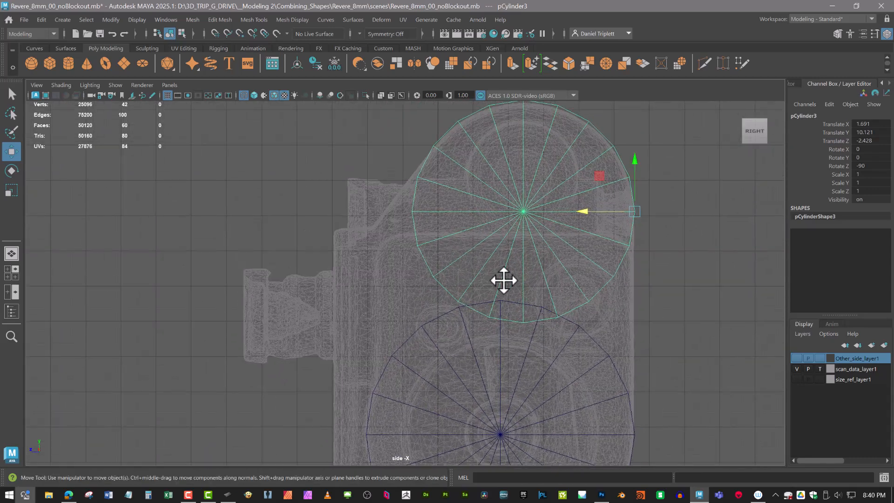
# Combine the upper and lower cylinders into one mesh.
pyautogui.keyDown('alt'); pyautogui.moveTo(598, 337); pyautogui.dragTo(583, 301, button='middle'); pyautogui.keyUp('alt')
pyautogui.keyDown('shift'); pyautogui.click(605, 304); pyautogui.keyUp('shift')
pyautogui.click(192, 19)
pyautogui.click(213, 58)
# Delete the facing halves of the combined mesh: the upper cylinder's lower faces and the lower cylinder's upper faces.
pyautogui.moveTo(610, 192); pyautogui.dragTo(628, 221, button='right')
pyautogui.moveTo(644, 371); pyautogui.dragTo(310, 209)
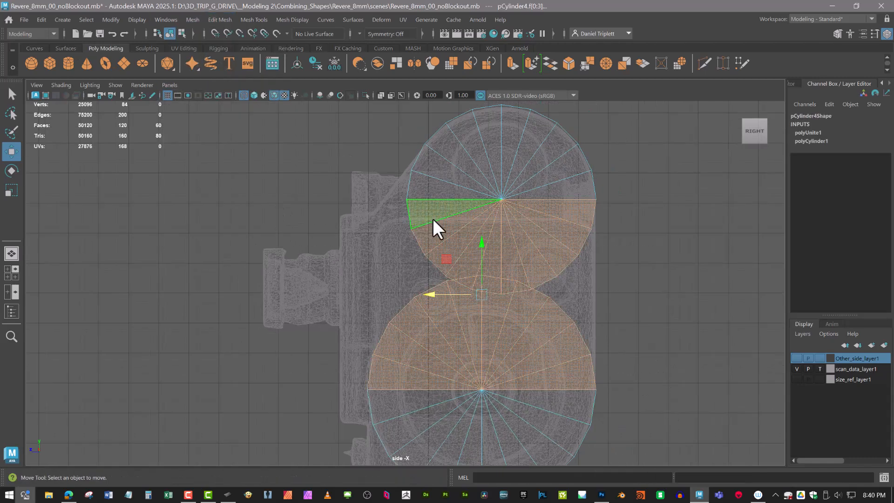
pyautogui.press('Delete')
# Select the open border edges of both half cylinders and bridge them.
pyautogui.keyDown('alt'); pyautogui.moveTo(557, 338); pyautogui.dragTo(543, 273, button='middle'); pyautogui.keyUp('alt')
pyautogui.press('space')
pyautogui.moveTo(543, 273); pyautogui.dragTo(533, 251)
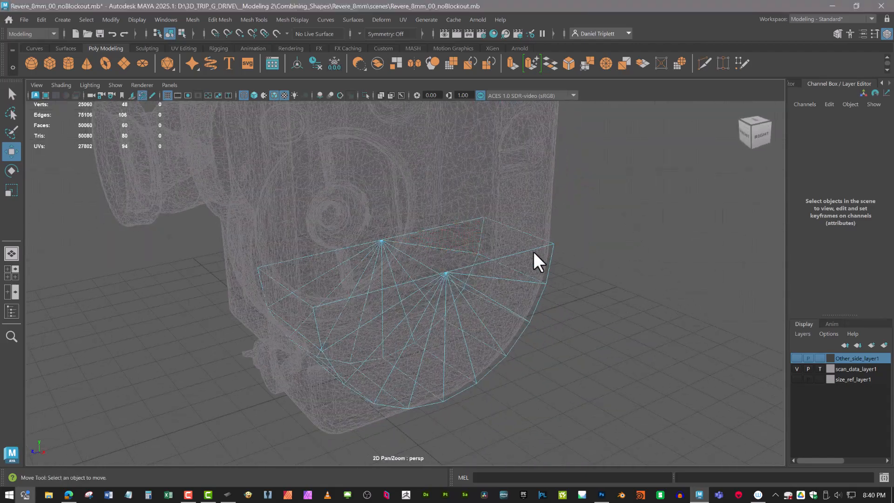
pyautogui.keyDown('alt'); pyautogui.moveTo(533, 252); pyautogui.dragTo(658, 329, button='middle'); pyautogui.keyUp('alt')
pyautogui.keyDown('alt'); pyautogui.moveTo(658, 329); pyautogui.dragTo(610, 303); pyautogui.keyUp('alt')
pyautogui.moveTo(605, 296); pyautogui.dragTo(608, 271, button='right')
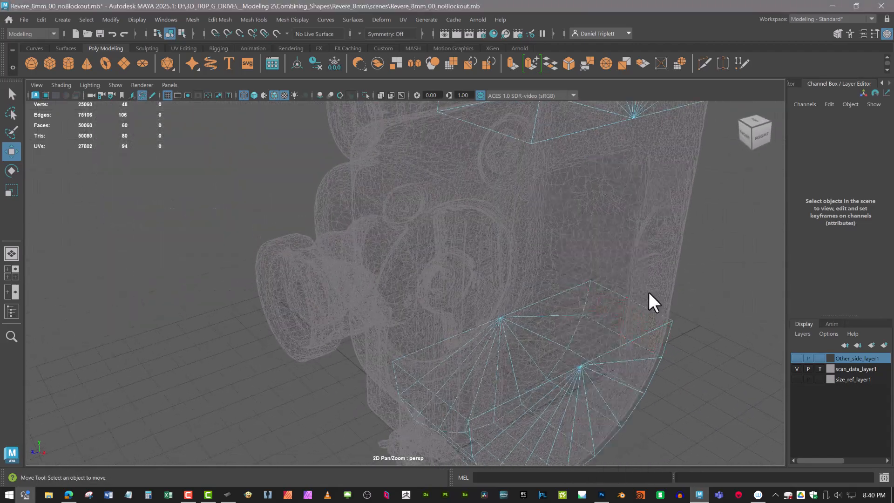
pyautogui.doubleClick(626, 338)
pyautogui.keyDown('alt'); pyautogui.moveTo(588, 151); pyautogui.dragTo(593, 274, button='middle'); pyautogui.keyUp('alt')
pyautogui.keyDown('shift'); pyautogui.doubleClick(593, 274); pyautogui.keyUp('shift')
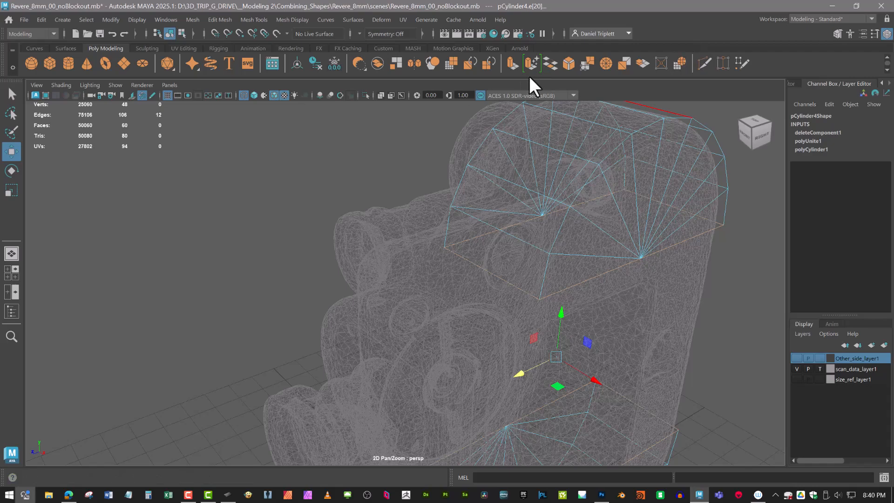
pyautogui.click(551, 61)
# Move the two upper front vertex pairs of the bridged body forward along Z onto the scan's sloped front edge.
pyautogui.keyDown('alt'); pyautogui.moveTo(714, 344); pyautogui.dragTo(529, 307); pyautogui.keyUp('alt')
pyautogui.keyDown('alt'); pyautogui.moveTo(529, 308); pyautogui.dragTo(426, 298, button='right'); pyautogui.keyUp('alt')
pyautogui.keyDown('alt'); pyautogui.moveTo(426, 298); pyautogui.dragTo(437, 260, button='middle'); pyautogui.keyUp('alt')
pyautogui.keyDown('alt'); pyautogui.moveTo(436, 260); pyautogui.dragTo(537, 251); pyautogui.keyUp('alt')
pyautogui.press('space')
pyautogui.keyDown('alt'); pyautogui.moveTo(528, 279); pyautogui.dragTo(529, 328, button='middle'); pyautogui.keyUp('alt')
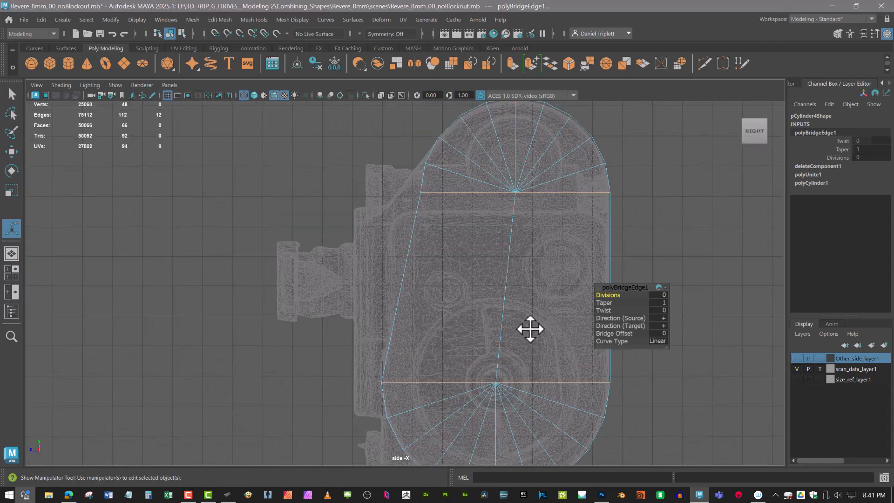
pyautogui.keyDown('alt'); pyautogui.moveTo(422, 234); pyautogui.dragTo(450, 280, button='middle'); pyautogui.keyUp('alt')
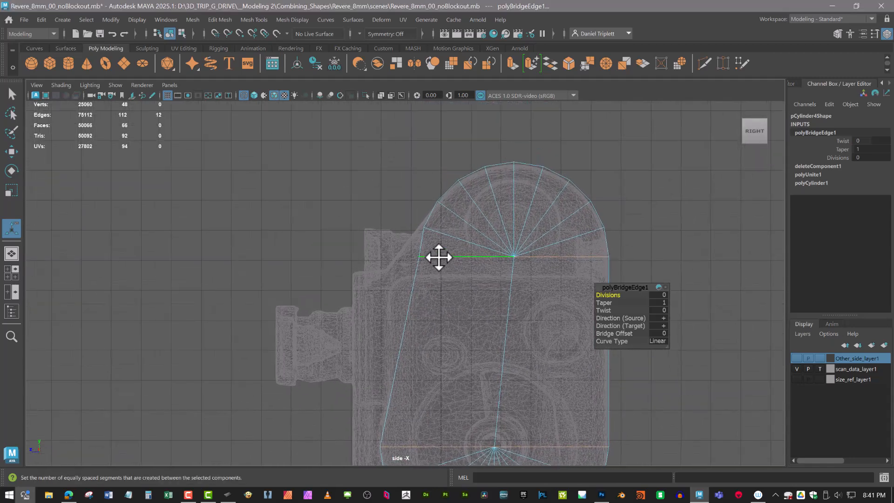
pyautogui.moveTo(439, 257); pyautogui.dragTo(387, 189, button='right')
pyautogui.moveTo(402, 242); pyautogui.dragTo(437, 276)
pyautogui.keyDown('alt'); pyautogui.moveTo(440, 266); pyautogui.dragTo(469, 299, button='middle'); pyautogui.keyUp('alt')
pyautogui.scroll(4, 551, 289)
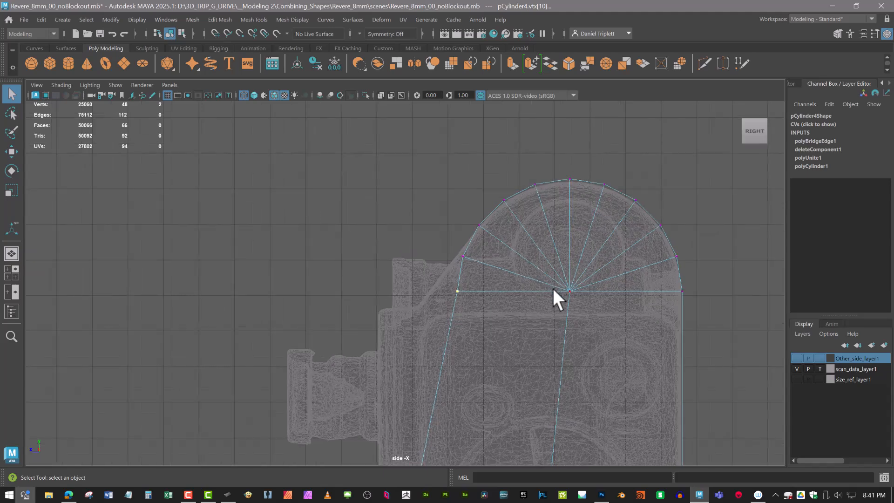
pyautogui.press('w')
pyautogui.moveTo(450, 295); pyautogui.dragTo(429, 294)
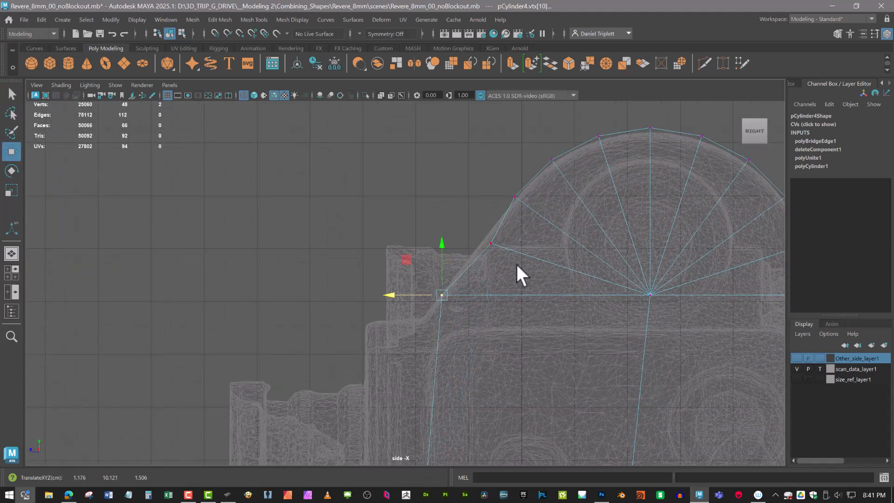
pyautogui.click(490, 244)
pyautogui.moveTo(459, 242); pyautogui.dragTo(451, 242)
# Move the vertex pair nearest the lower front corner down and forward to where the scan's bottom edge meets the rounded corner.
pyautogui.scroll(-4, 547, 293)
pyautogui.keyDown('alt'); pyautogui.moveTo(576, 390); pyautogui.dragTo(531, 154, button='middle'); pyautogui.keyUp('alt')
pyautogui.scroll(2, 511, 261)
pyautogui.keyDown('alt'); pyautogui.moveTo(511, 261); pyautogui.dragTo(507, 221, button='middle'); pyautogui.keyUp('alt')
pyautogui.scroll(1, 454, 319)
pyautogui.keyDown('alt'); pyautogui.moveTo(454, 319); pyautogui.dragTo(491, 326, button='middle'); pyautogui.keyUp('alt')
pyautogui.keyDown('alt'); pyautogui.moveTo(491, 325); pyautogui.dragTo(508, 382, button='right'); pyautogui.keyUp('alt')
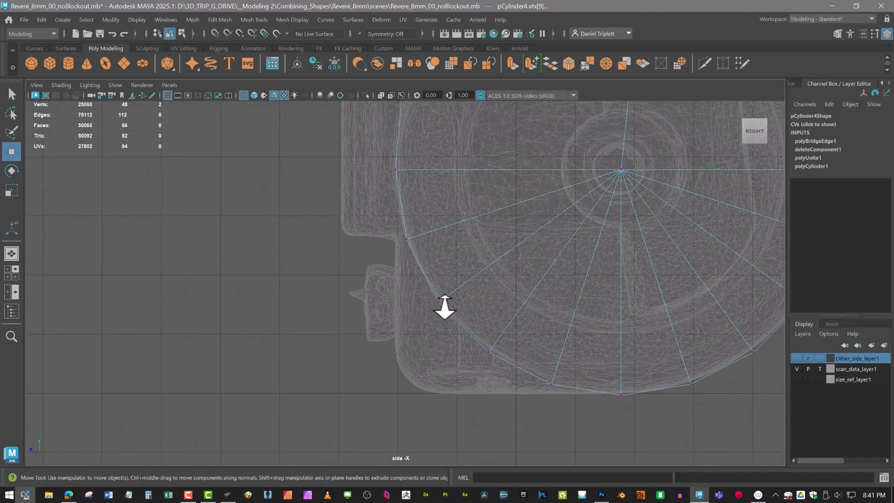
pyautogui.moveTo(403, 272); pyautogui.dragTo(372, 356, button='middle')
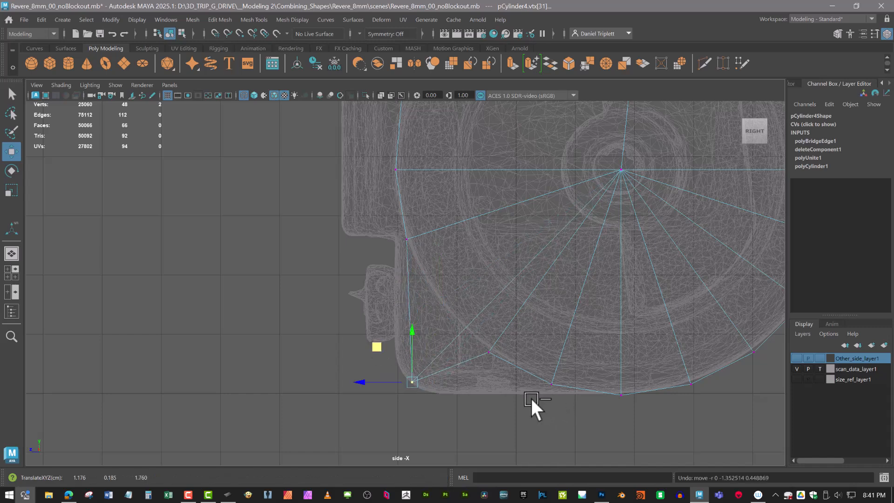
pyautogui.hotkey('ctrl', 'z')
pyautogui.moveTo(504, 339); pyautogui.dragTo(485, 358)
pyautogui.moveTo(453, 317); pyautogui.dragTo(376, 344)
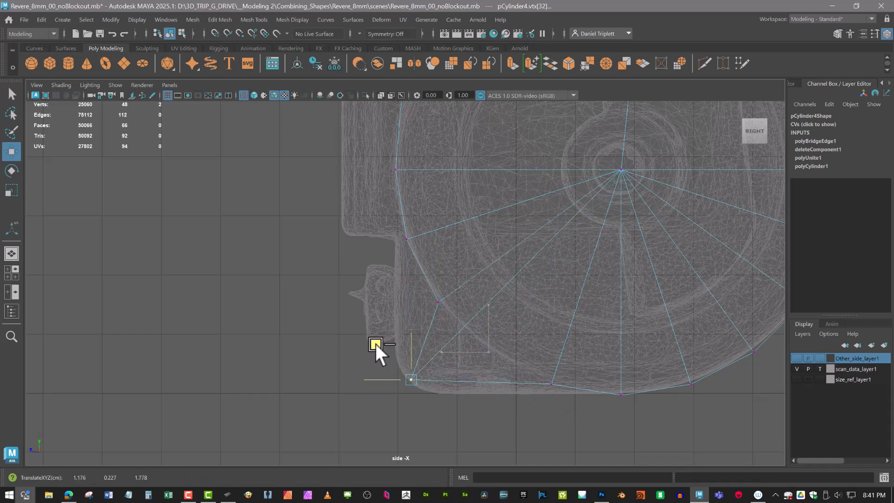
pyautogui.moveTo(375, 343); pyautogui.dragTo(403, 357, button='middle')
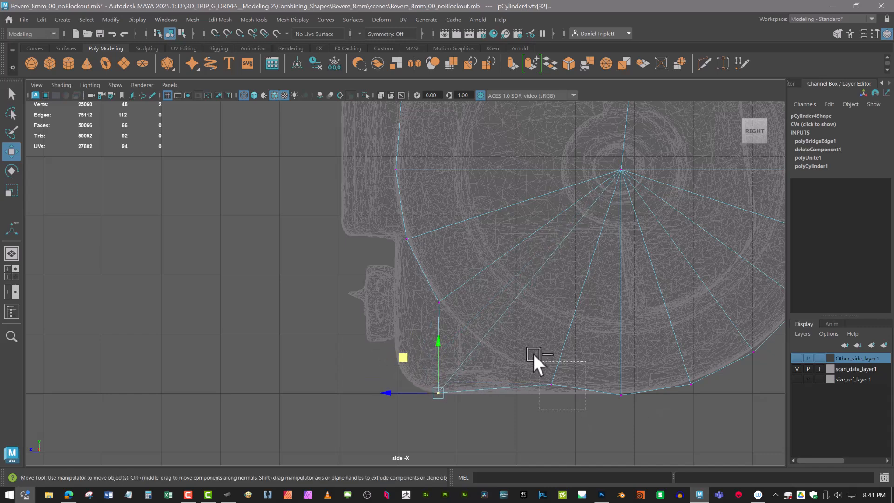
# Vertex-snap the two bottom front vertex pairs in Y to the lowest vertex so the bottom edge is straight.
pyautogui.moveTo(534, 357); pyautogui.dragTo(535, 357)
pyautogui.moveTo(553, 343); pyautogui.dragTo(620, 396, button='middle')
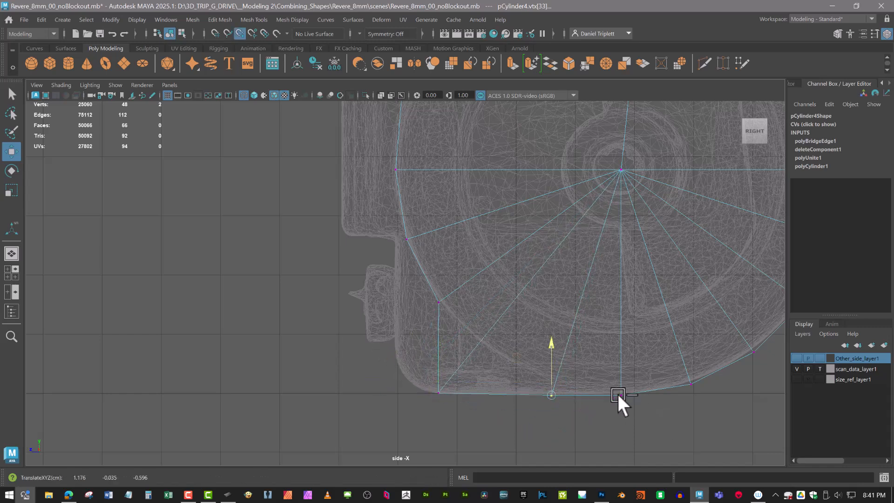
pyautogui.moveTo(435, 376); pyautogui.dragTo(447, 402)
pyautogui.press('v')
pyautogui.moveTo(439, 343); pyautogui.dragTo(572, 380)
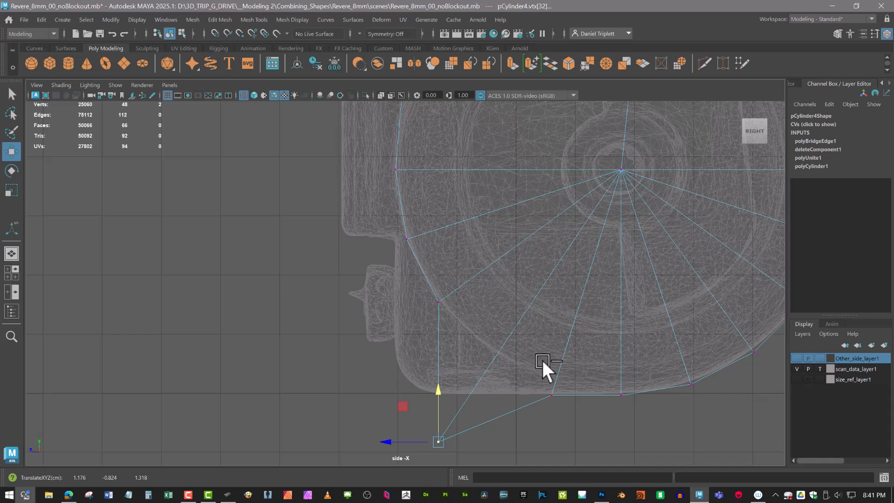
pyautogui.moveTo(434, 393); pyautogui.dragTo(553, 395, button='middle')
pyautogui.keyDown('alt'); pyautogui.moveTo(490, 327); pyautogui.dragTo(535, 311, button='middle'); pyautogui.keyUp('alt')
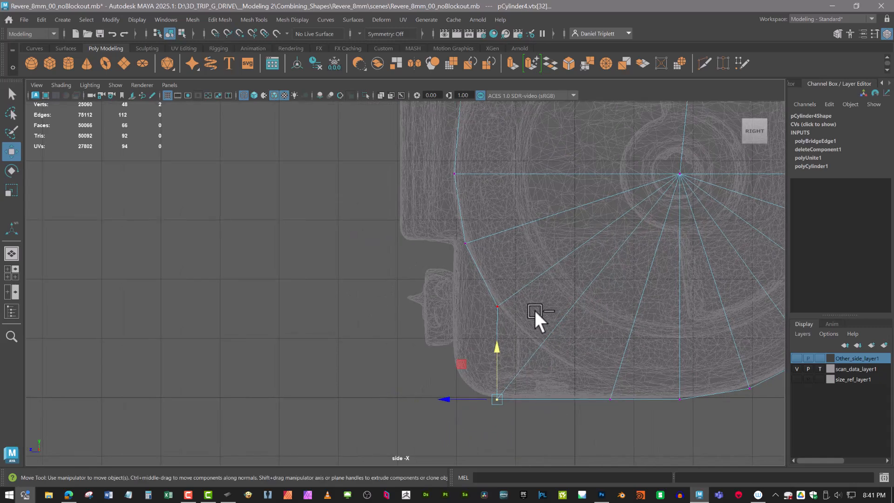
# Move the next two front vertex pairs down and forward to follow the scan's rounded lower front corner.
pyautogui.moveTo(475, 276); pyautogui.dragTo(434, 350, button='middle')
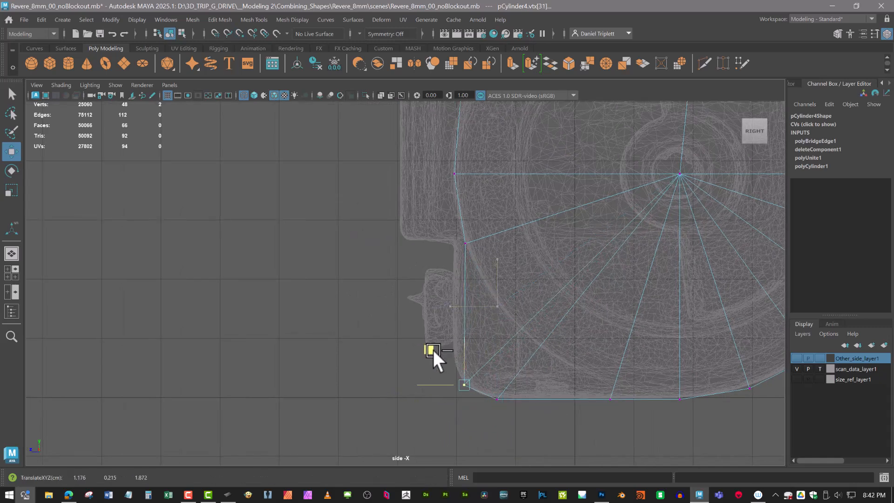
pyautogui.click(465, 243)
pyautogui.moveTo(466, 209); pyautogui.dragTo(453, 309, button='middle')
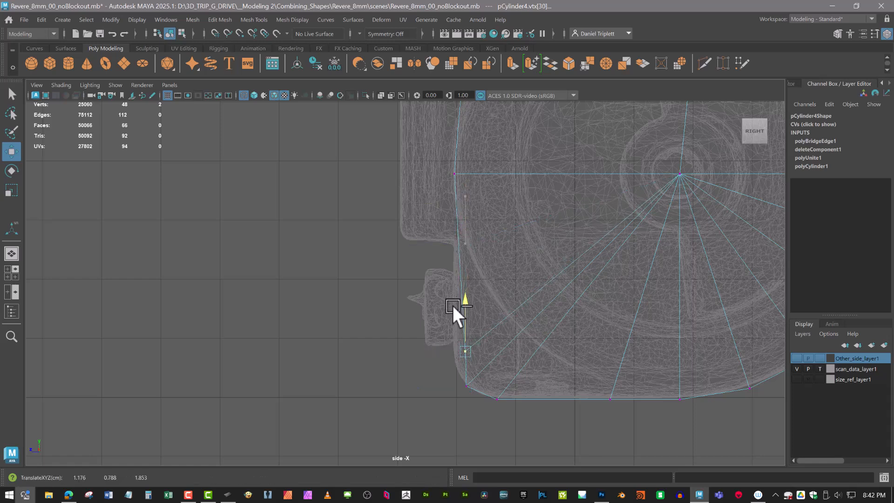
pyautogui.moveTo(432, 350); pyautogui.dragTo(429, 344)
pyautogui.click(466, 387)
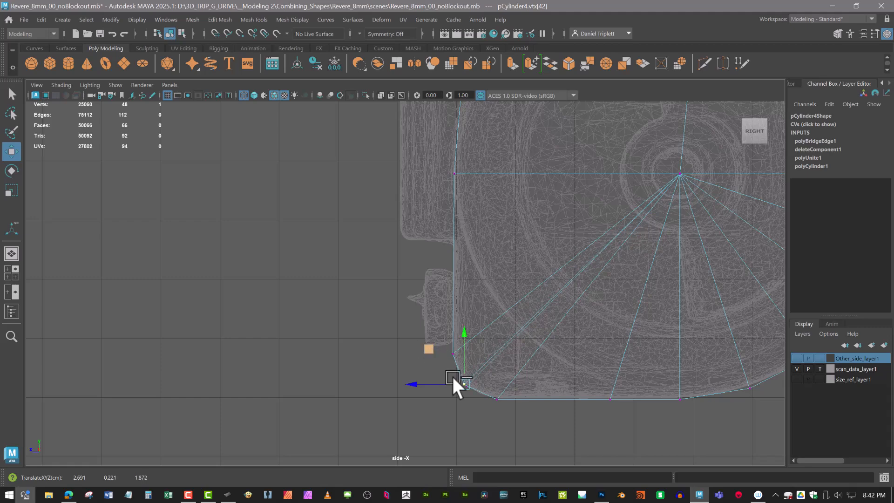
pyautogui.hotkey('ctrl', 'z')
pyautogui.moveTo(477, 396); pyautogui.dragTo(430, 349)
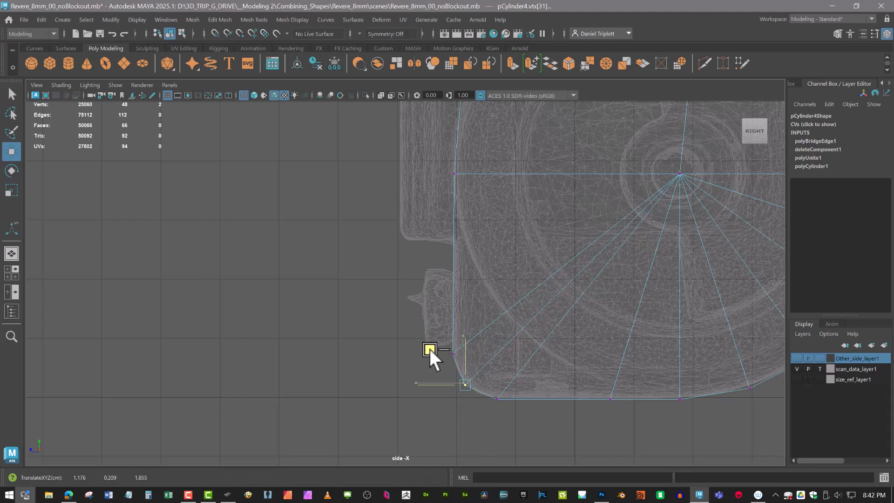
# Move the upper front vertex pair at the base of the slope down and forward to the scan's front corner.
pyautogui.scroll(-8, 529, 291)
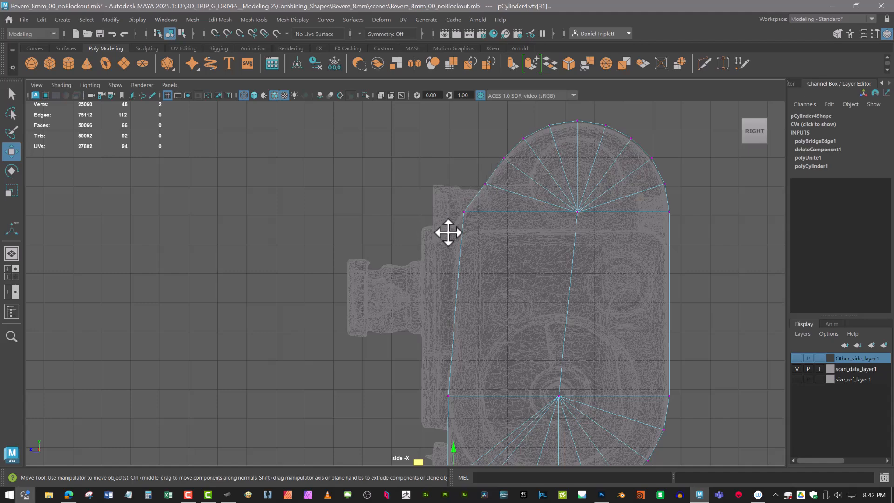
pyautogui.scroll(3, 483, 282)
pyautogui.click(515, 247)
pyautogui.moveTo(483, 214); pyautogui.dragTo(466, 231)
pyautogui.scroll(-2, 482, 236)
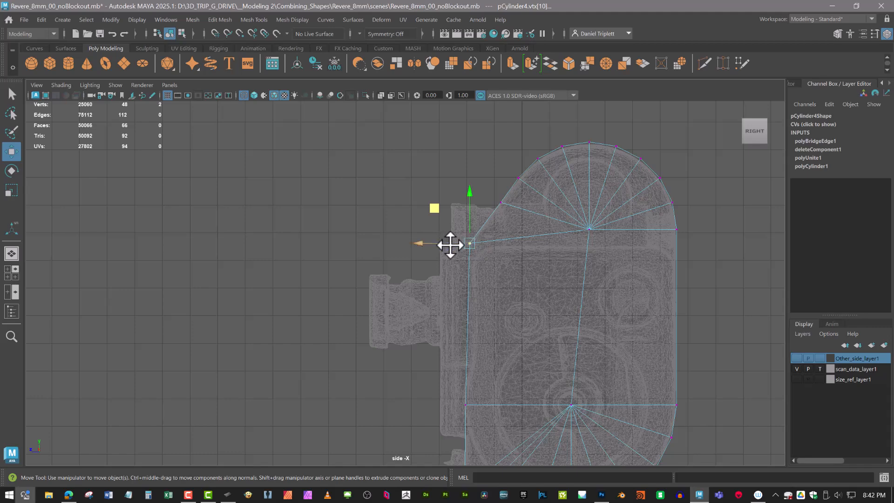
pyautogui.scroll(4, 535, 214)
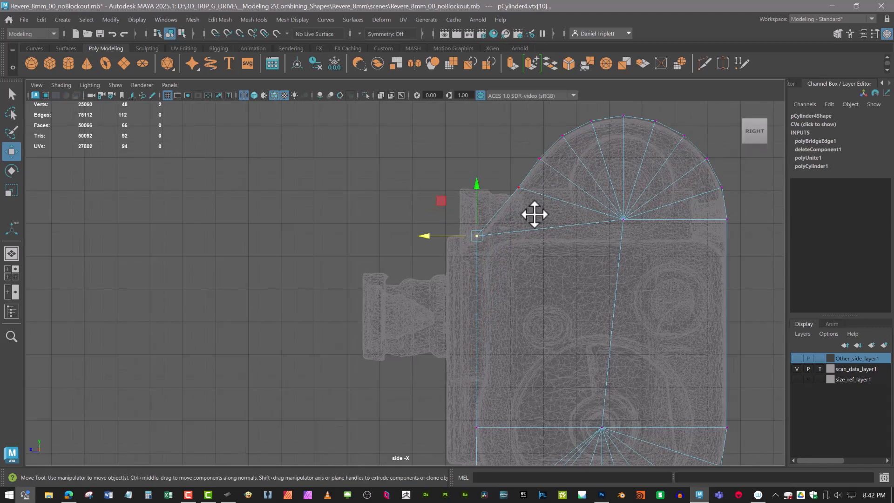
pyautogui.scroll(1, 442, 243)
pyautogui.moveTo(447, 252); pyautogui.dragTo(448, 254)
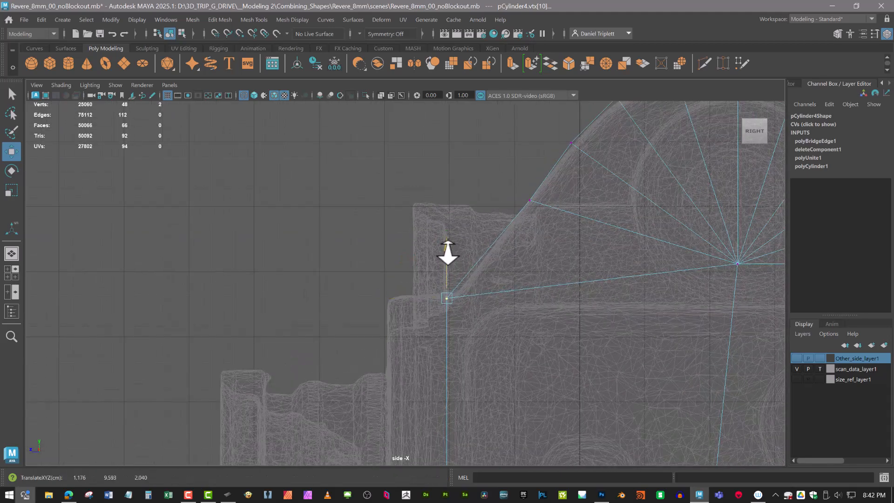
pyautogui.click(525, 195)
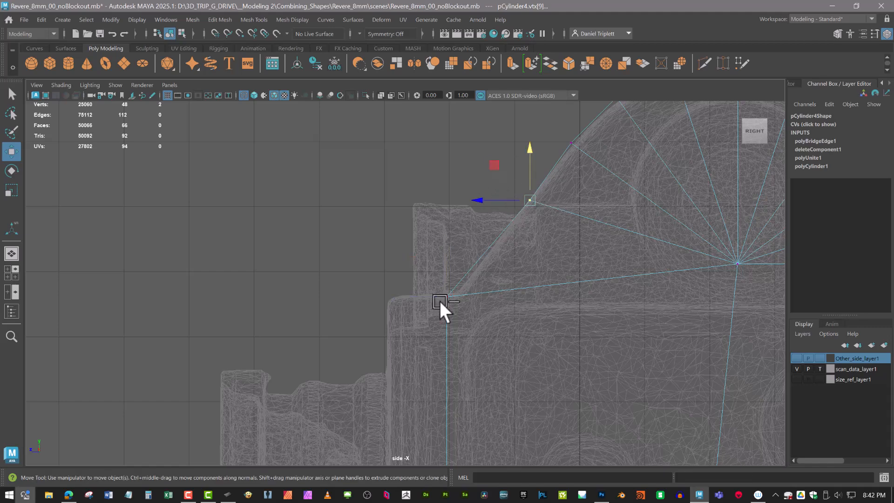
# Move the front vertex pair of the body's lower horizontal division down to the bottom edge of the scan's front plate.
pyautogui.scroll(-4, 496, 168)
pyautogui.keyDown('alt'); pyautogui.moveTo(501, 413); pyautogui.dragTo(490, 267, button='middle'); pyautogui.keyUp('alt')
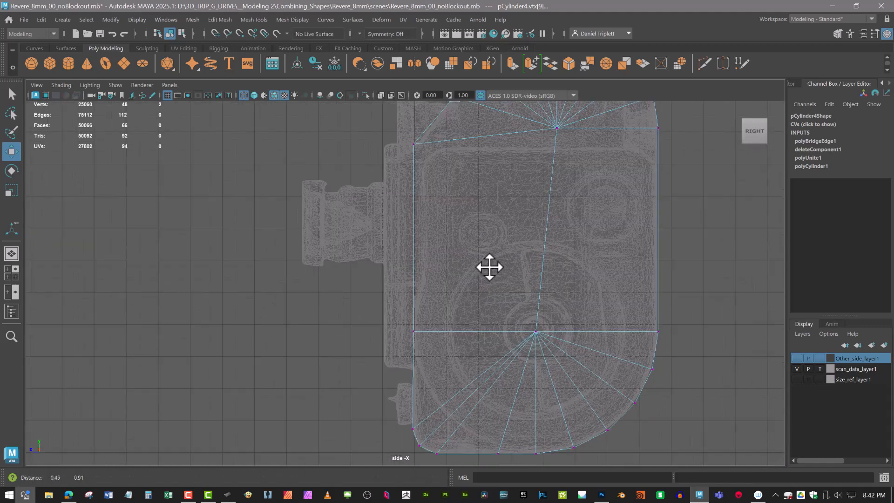
pyautogui.keyDown('alt'); pyautogui.moveTo(427, 312); pyautogui.dragTo(441, 285, button='middle'); pyautogui.keyUp('alt')
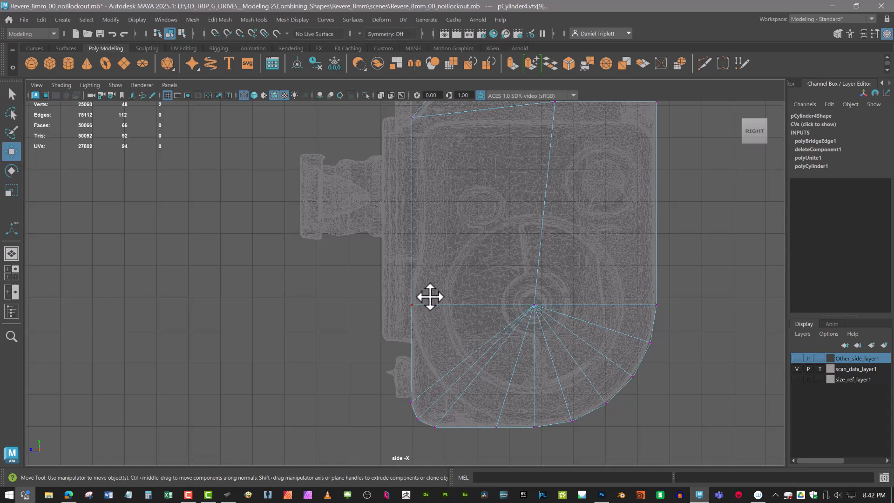
pyautogui.moveTo(394, 297); pyautogui.dragTo(657, 316)
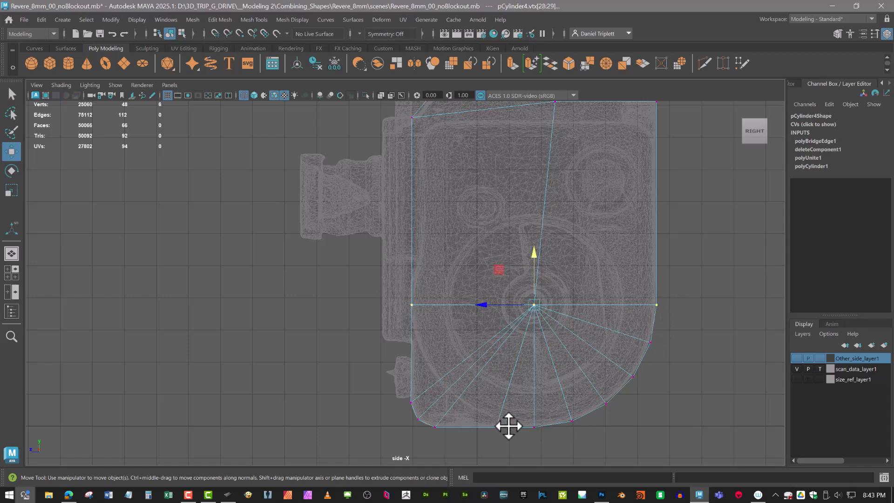
pyautogui.keyDown('alt'); pyautogui.moveTo(583, 358); pyautogui.dragTo(620, 360, button='middle'); pyautogui.keyUp('alt')
pyautogui.keyDown('alt'); pyautogui.moveTo(541, 317); pyautogui.dragTo(482, 403, button='right'); pyautogui.keyUp('alt')
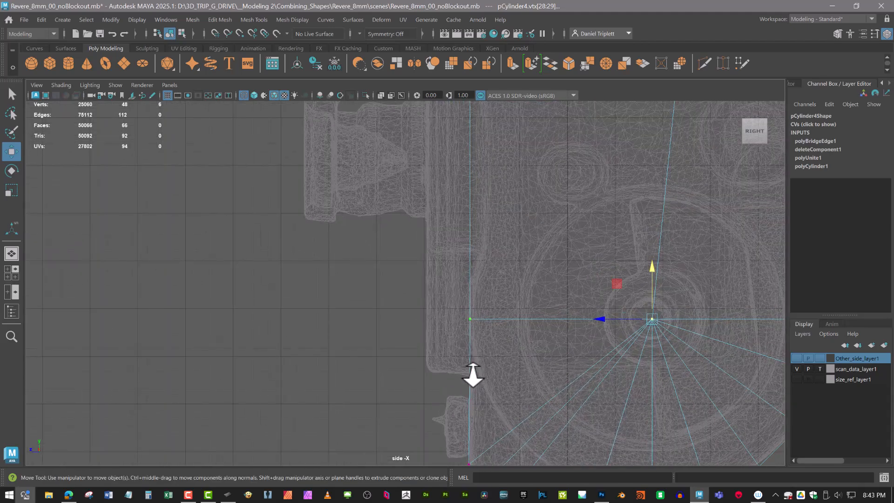
pyautogui.keyDown('alt'); pyautogui.moveTo(510, 372); pyautogui.dragTo(478, 348, button='middle'); pyautogui.keyUp('alt')
pyautogui.moveTo(424, 283); pyautogui.dragTo(472, 317)
pyautogui.moveTo(441, 246); pyautogui.dragTo(443, 299)
pyautogui.keyDown('alt'); pyautogui.moveTo(477, 161); pyautogui.dragTo(518, 212, button='middle'); pyautogui.keyUp('alt')
# Show the camera body shaded in the perspective view, turned toward its front face.
pyautogui.press('space')
pyautogui.moveTo(587, 204); pyautogui.dragTo(586, 177)
pyautogui.keyDown('alt'); pyautogui.moveTo(549, 275); pyautogui.dragTo(515, 264); pyautogui.keyUp('alt')
pyautogui.press('5')
pyautogui.keyDown('alt'); pyautogui.moveTo(508, 274); pyautogui.dragTo(520, 280, button='middle'); pyautogui.keyUp('alt')
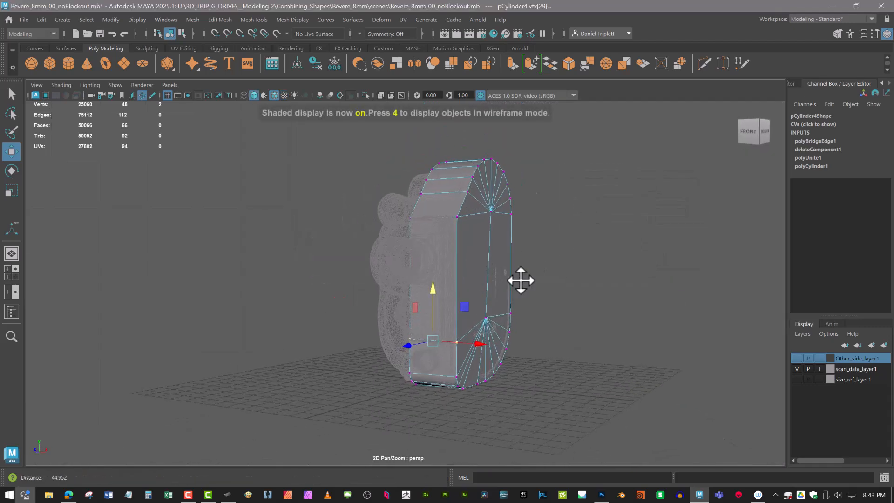
# Extrude the body's tall front face forward with a Local Translate Z of 0.907 to match the scan's front plate.
pyautogui.scroll(5, 508, 275)
pyautogui.moveTo(455, 194)
pyautogui.mouseDown(button='right')
pyautogui.moveTo(452, 259)
pyautogui.moveTo(455, 225)
pyautogui.mouseUp(button='right')
pyautogui.click(459, 225)
pyautogui.keyDown('alt'); pyautogui.moveTo(568, 265); pyautogui.dragTo(516, 270); pyautogui.keyUp('alt')
pyautogui.keyDown('alt'); pyautogui.moveTo(516, 270); pyautogui.dragTo(514, 182, button='middle'); pyautogui.keyUp('alt')
pyautogui.keyDown('alt'); pyautogui.moveTo(475, 291); pyautogui.dragTo(445, 283); pyautogui.keyUp('alt')
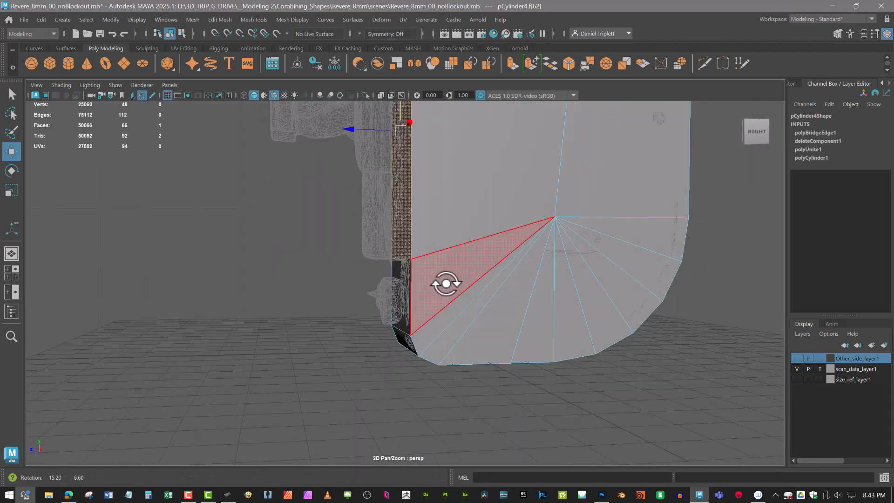
pyautogui.keyDown('alt'); pyautogui.moveTo(484, 232); pyautogui.dragTo(517, 333, button='middle'); pyautogui.keyUp('alt')
pyautogui.keyDown('alt'); pyautogui.moveTo(517, 333); pyautogui.dragTo(575, 333); pyautogui.keyUp('alt')
pyautogui.press('space')
pyautogui.keyDown('alt'); pyautogui.moveTo(468, 272); pyautogui.dragTo(465, 243, button='middle'); pyautogui.keyUp('alt')
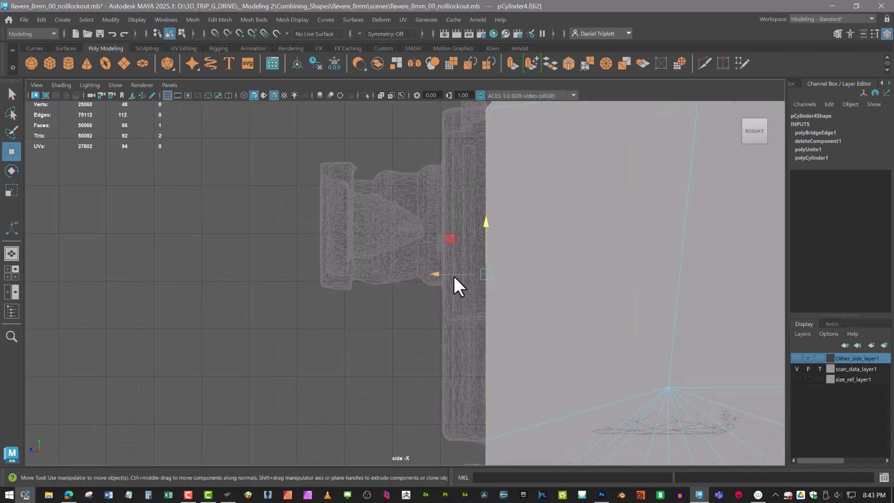
pyautogui.click(512, 63)
pyautogui.moveTo(461, 273); pyautogui.dragTo(417, 278)
pyautogui.keyDown('alt'); pyautogui.moveTo(510, 277); pyautogui.dragTo(440, 282, button='middle'); pyautogui.keyUp('alt')
pyautogui.scroll(-4, 439, 281)
pyautogui.keyDown('alt'); pyautogui.moveTo(442, 209); pyautogui.dragTo(463, 377, button='middle'); pyautogui.keyUp('alt')
pyautogui.keyDown('alt'); pyautogui.moveTo(487, 319); pyautogui.dragTo(489, 244, button='middle'); pyautogui.keyUp('alt')
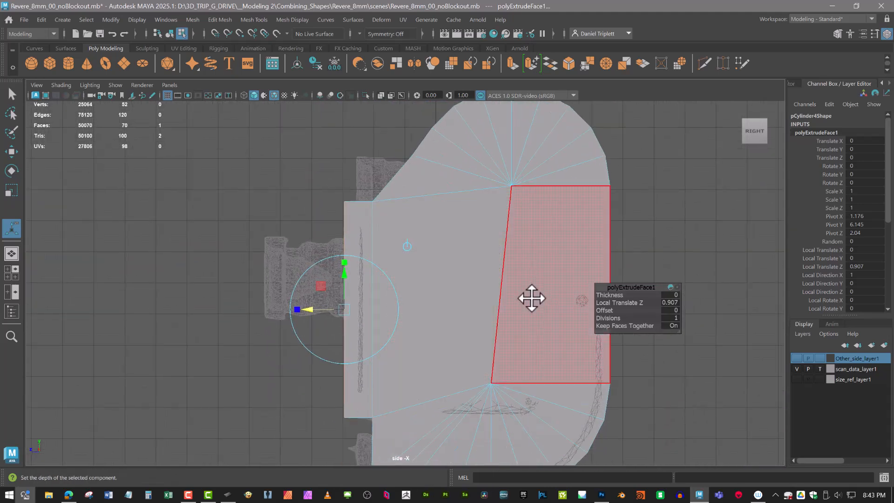
pyautogui.press('q')
# Inspect the extruded front block and the underside of the body in perspective from several angles.
pyautogui.keyDown('alt'); pyautogui.moveTo(482, 294); pyautogui.dragTo(545, 307, button='middle'); pyautogui.keyUp('alt')
pyautogui.scroll(-1, 531, 231)
pyautogui.keyDown('alt'); pyautogui.moveTo(553, 266); pyautogui.dragTo(538, 227, button='middle'); pyautogui.keyUp('alt')
pyautogui.scroll(-1, 502, 183)
pyautogui.press('space')
pyautogui.moveTo(493, 198); pyautogui.dragTo(507, 166)
pyautogui.click(508, 166)
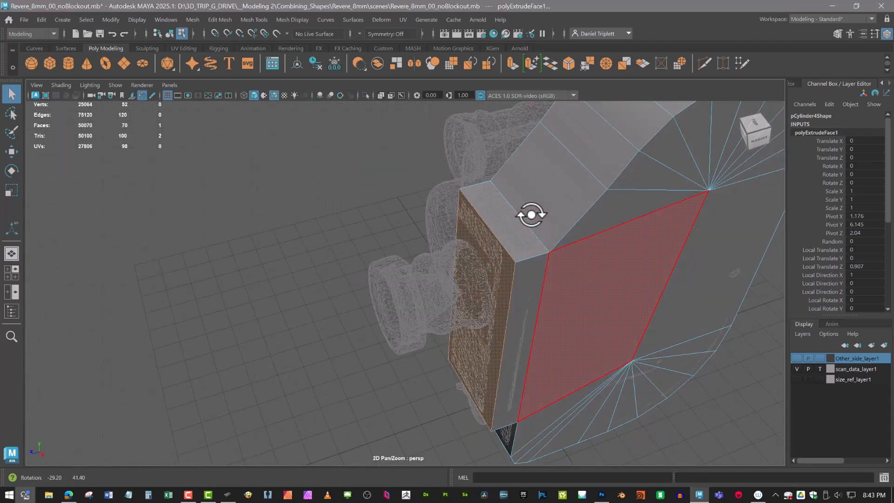
pyautogui.keyDown('alt'); pyautogui.moveTo(531, 214); pyautogui.dragTo(480, 219); pyautogui.keyUp('alt')
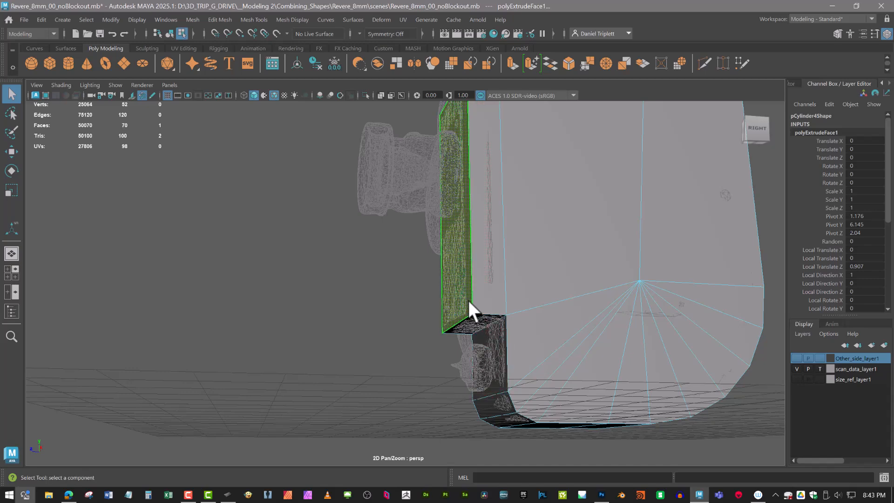
pyautogui.keyDown('alt'); pyautogui.moveTo(549, 282); pyautogui.dragTo(515, 302); pyautogui.keyUp('alt')
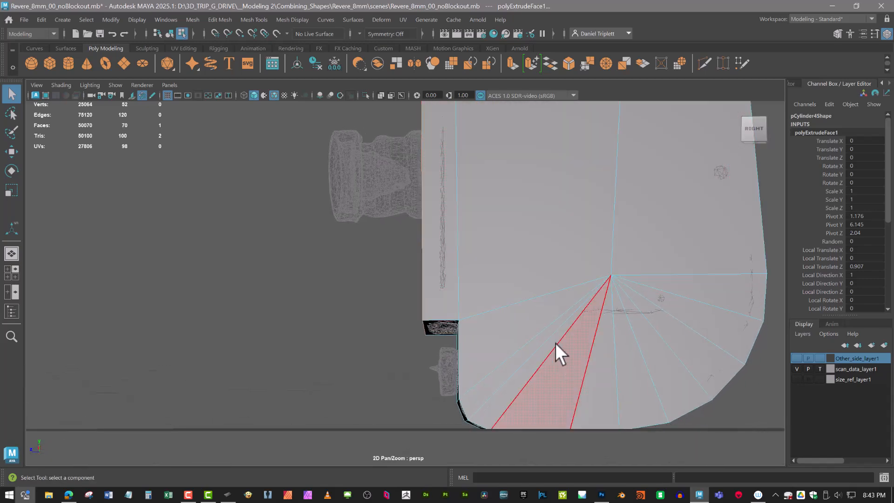
pyautogui.keyDown('alt'); pyautogui.moveTo(540, 341); pyautogui.dragTo(521, 359, button='middle'); pyautogui.keyUp('alt')
pyautogui.keyDown('alt'); pyautogui.moveTo(521, 359); pyautogui.dragTo(577, 264); pyautogui.keyUp('alt')
pyautogui.moveTo(557, 281)
pyautogui.keyDown('alt'); pyautogui.mouseDown(button='middle')
pyautogui.moveTo(554, 225)
pyautogui.moveTo(543, 282)
pyautogui.mouseUp(button='middle'); pyautogui.keyUp('alt')
pyautogui.keyDown('alt'); pyautogui.moveTo(494, 146); pyautogui.dragTo(571, 209); pyautogui.keyUp('alt')
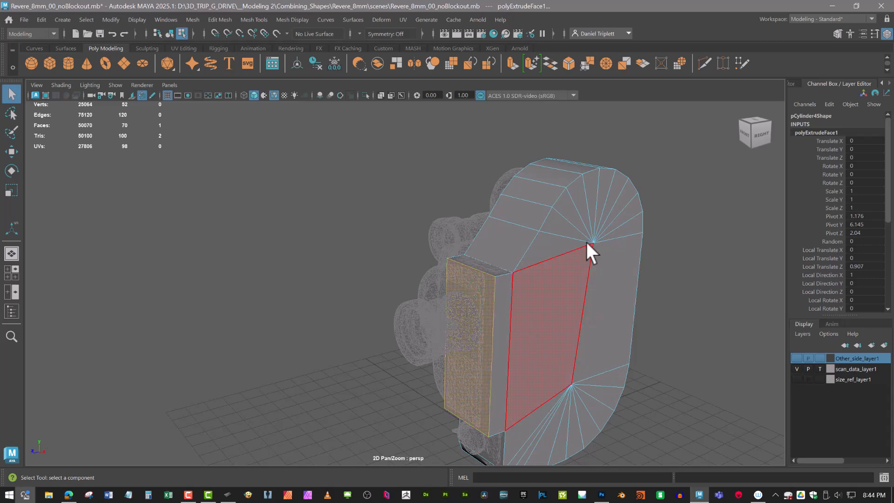
pyautogui.keyDown('alt'); pyautogui.moveTo(619, 246); pyautogui.dragTo(573, 244); pyautogui.keyUp('alt')
# Delete the upper fan's radiating edges and the dividing edges below it, together with their vertices.
pyautogui.press('space')
pyautogui.keyDown('alt'); pyautogui.moveTo(486, 287); pyautogui.dragTo(543, 341, button='middle'); pyautogui.keyUp('alt')
pyautogui.scroll(4, 486, 213)
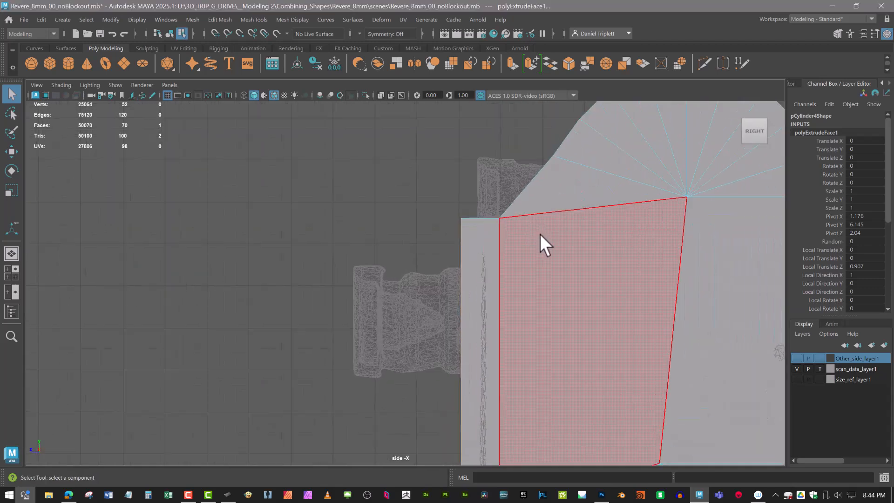
pyautogui.keyDown('alt'); pyautogui.moveTo(558, 245); pyautogui.dragTo(396, 314, button='middle'); pyautogui.keyUp('alt')
pyautogui.moveTo(493, 193); pyautogui.dragTo(496, 164, button='right')
pyautogui.moveTo(601, 227); pyautogui.dragTo(600, 247)
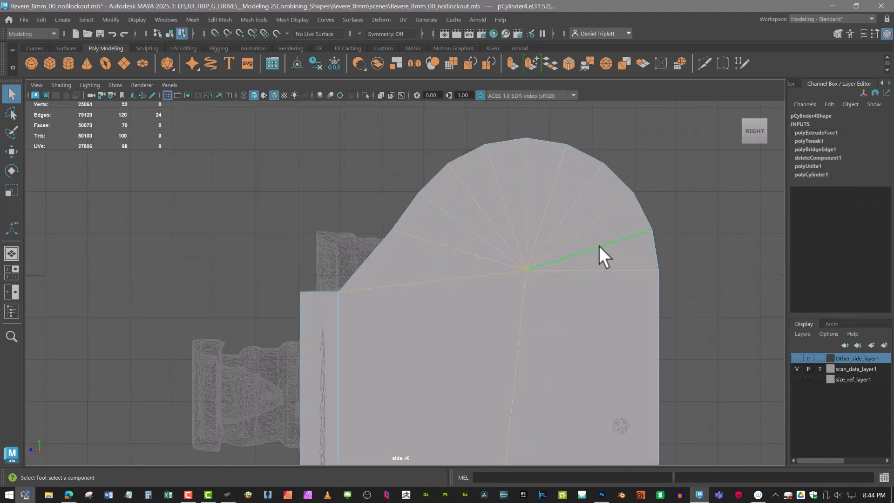
pyautogui.hotkey('ctrl', 'Delete')
pyautogui.press('w')
# Delete the lower fan's rear horizontal edge and the radiating edges between the rear diagonal and the bottom centre edge.
pyautogui.keyDown('alt'); pyautogui.moveTo(486, 208); pyautogui.dragTo(475, 172, button='middle'); pyautogui.keyUp('alt')
pyautogui.scroll(-3, 475, 172)
pyautogui.keyDown('alt'); pyautogui.moveTo(494, 284); pyautogui.dragTo(532, 262, button='middle'); pyautogui.keyUp('alt')
pyautogui.moveTo(533, 340); pyautogui.dragTo(518, 444)
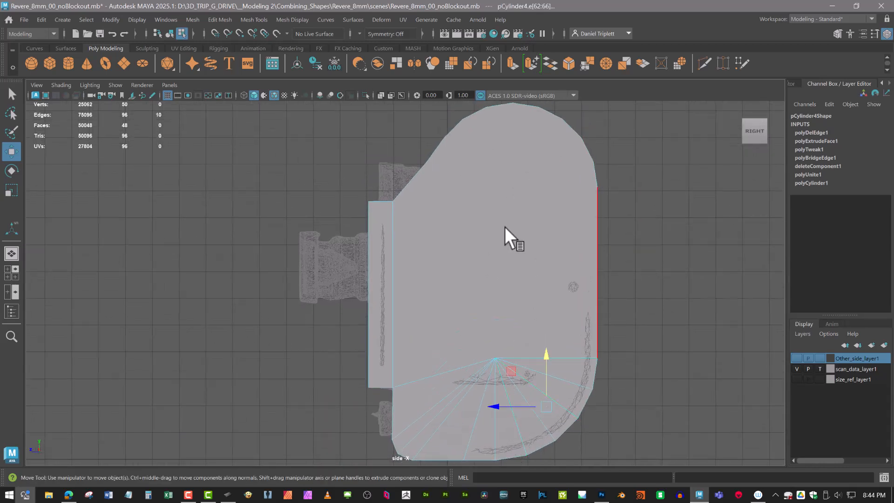
pyautogui.keyDown('shift'); pyautogui.moveTo(536, 325); pyautogui.dragTo(508, 430); pyautogui.keyUp('shift')
pyautogui.click(518, 424)
pyautogui.keyDown('shift'); pyautogui.click(536, 411); pyautogui.keyUp('shift')
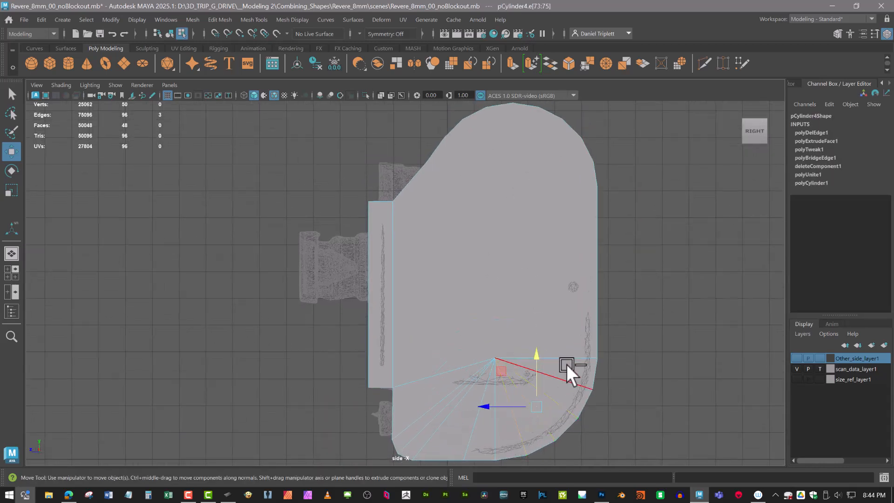
pyautogui.hotkey('ctrl', 'Delete')
# Cut a new edge with Multi-Cut from the lower fan's centre vertex to the top vertex of the body outline.
pyautogui.keyDown('alt'); pyautogui.moveTo(551, 340); pyautogui.dragTo(565, 359, button='middle'); pyautogui.keyUp('alt')
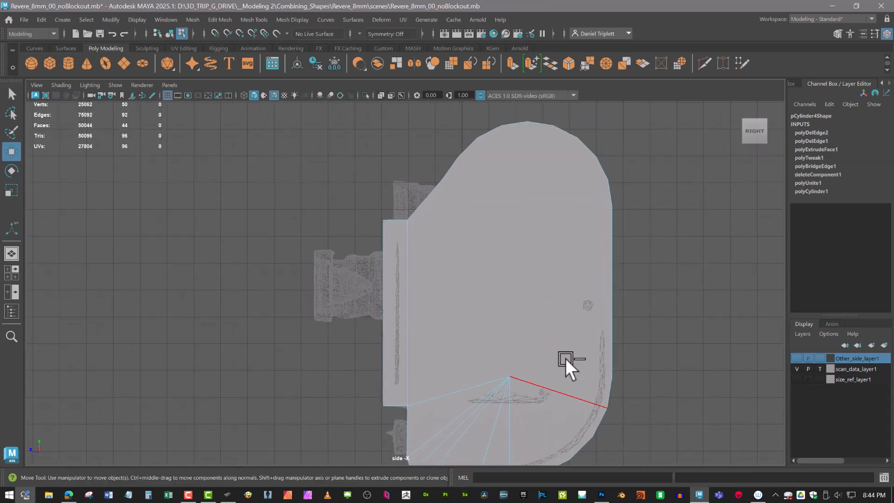
pyautogui.click(704, 63)
pyautogui.click(509, 375)
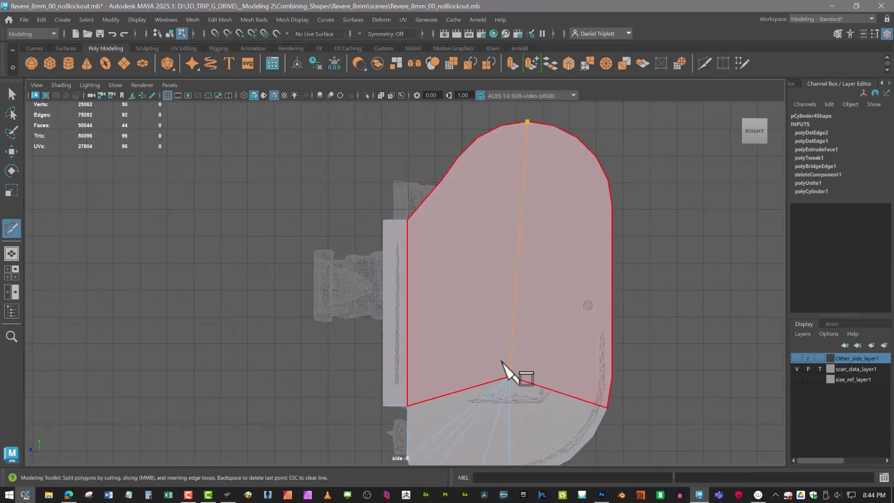
pyautogui.rightClick(502, 361)
pyautogui.keyDown('alt'); pyautogui.moveTo(668, 303); pyautogui.dragTo(672, 220, button='middle'); pyautogui.keyUp('alt')
pyautogui.press('w')
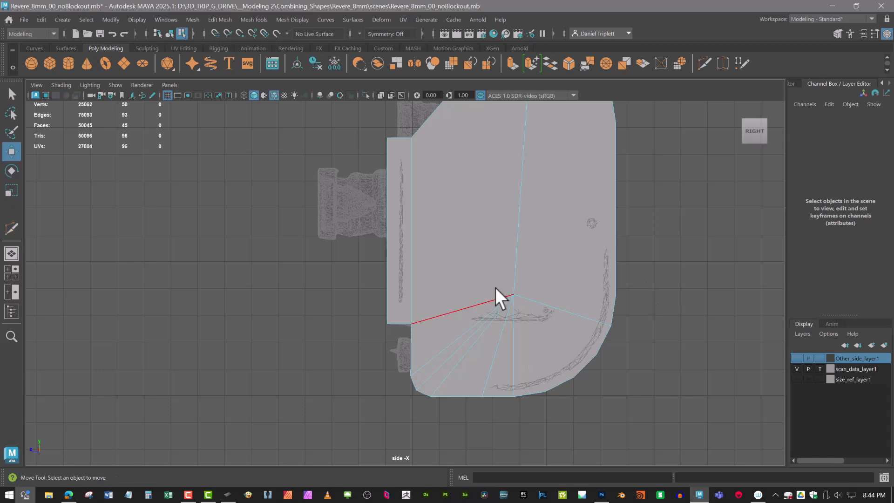
# Delete the lower fan's remaining front edges and its rear diagonal, keeping only the centre line on the side.
pyautogui.moveTo(495, 287); pyautogui.dragTo(502, 361)
pyautogui.press('Delete')
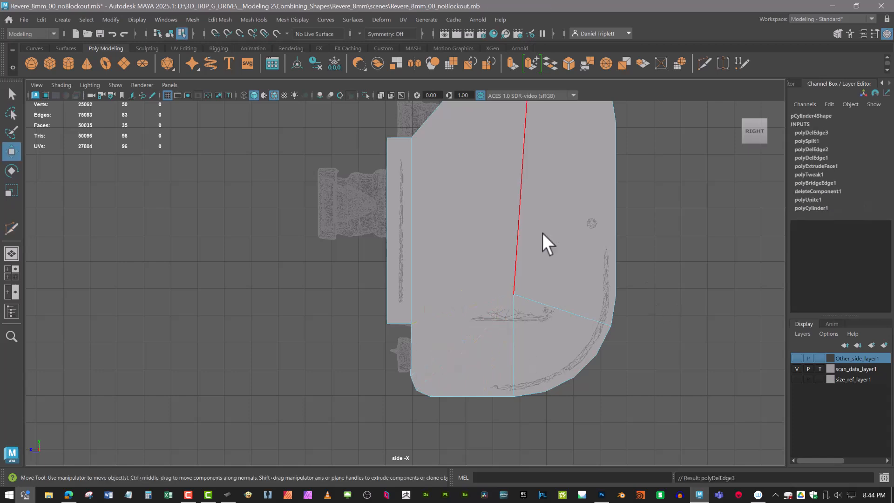
pyautogui.click(575, 312)
pyautogui.press('Delete')
# Inset the three side faces, including the front block's side, with an Extrude Offset of 0.4.
pyautogui.scroll(-2, 570, 272)
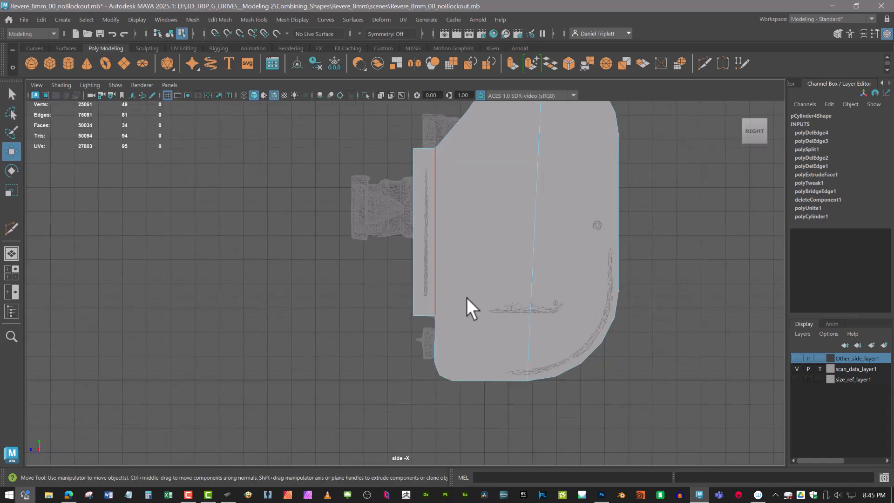
pyautogui.scroll(-1, 464, 283)
pyautogui.scroll(3, 470, 272)
pyautogui.scroll(-2, 461, 266)
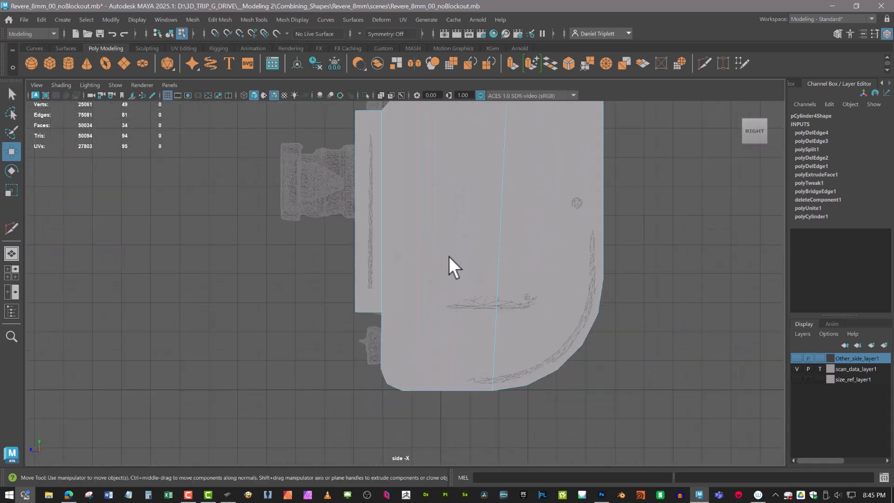
pyautogui.scroll(1, 466, 289)
pyautogui.moveTo(457, 267); pyautogui.dragTo(460, 231, button='right')
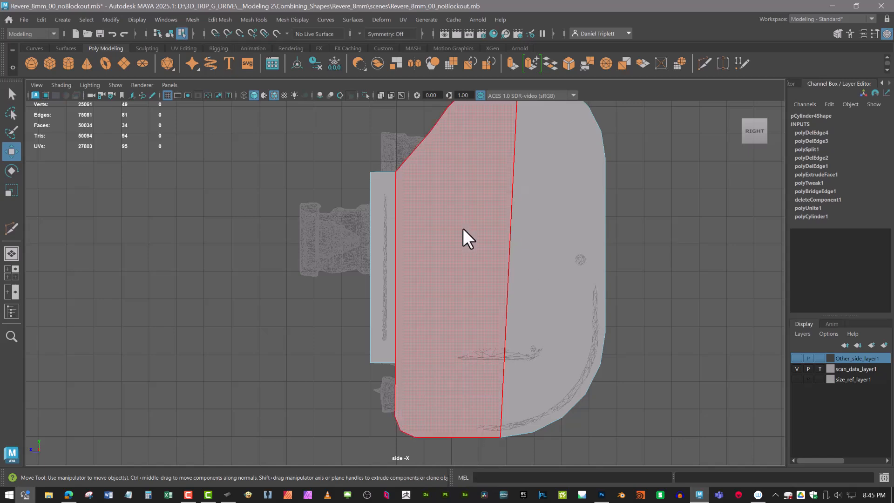
pyautogui.click(463, 228)
pyautogui.keyDown('shift'); pyautogui.click(549, 244); pyautogui.keyUp('shift')
pyautogui.keyDown('alt'); pyautogui.moveTo(422, 239); pyautogui.dragTo(427, 252, button='middle'); pyautogui.keyUp('alt')
pyautogui.keyDown('shift'); pyautogui.click(389, 247); pyautogui.keyUp('shift')
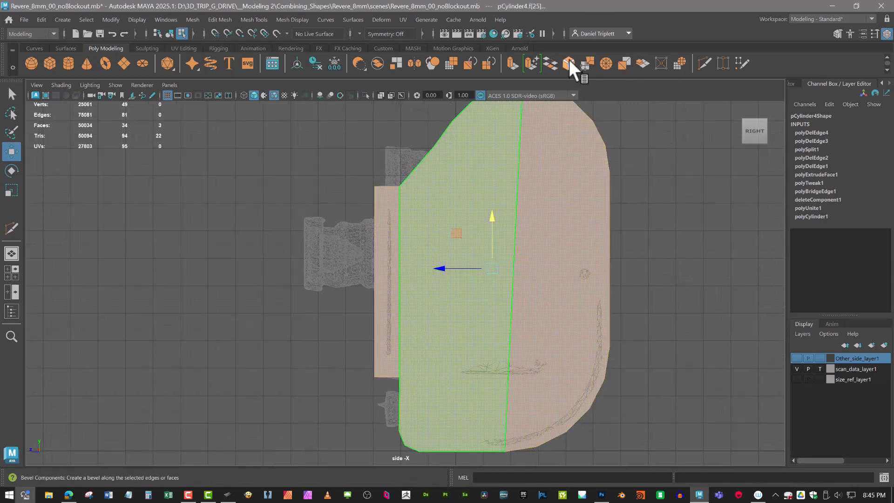
pyautogui.click(513, 64)
pyautogui.moveTo(601, 310); pyautogui.dragTo(610, 308)
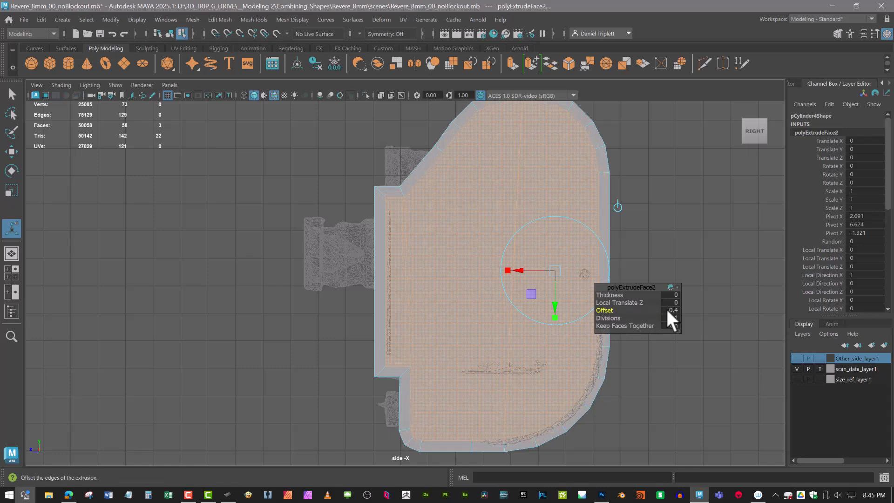
pyautogui.scroll(-3, 670, 200)
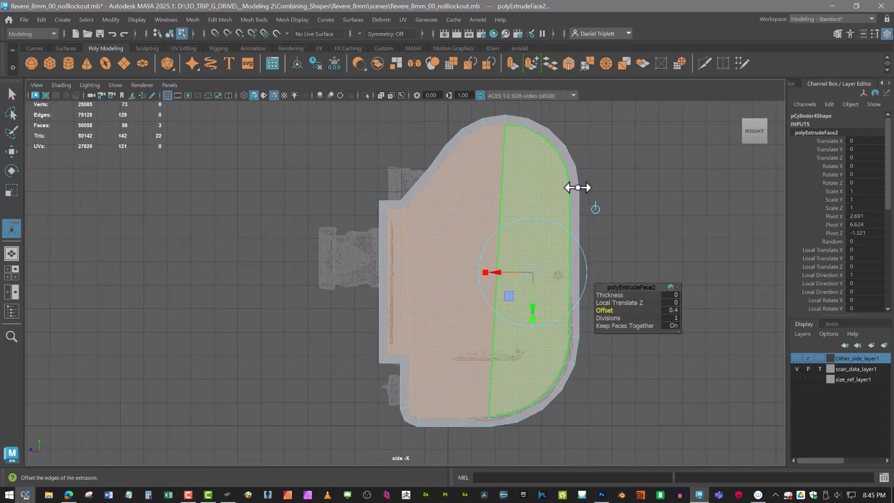
pyautogui.press('q')
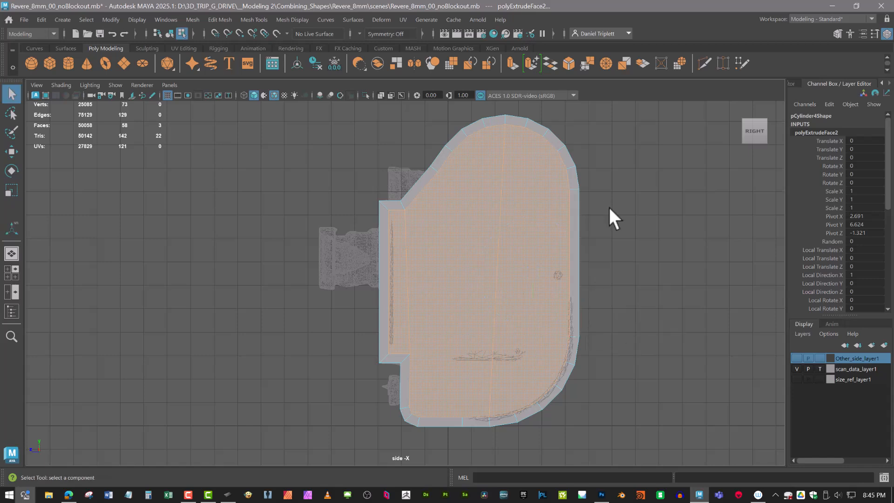
# Cut edges with Multi-Cut from the inset's upper front corner to the front block's outer front and top edges.
pyautogui.keyDown('alt'); pyautogui.moveTo(608, 205); pyautogui.dragTo(613, 253, button='middle'); pyautogui.keyUp('alt')
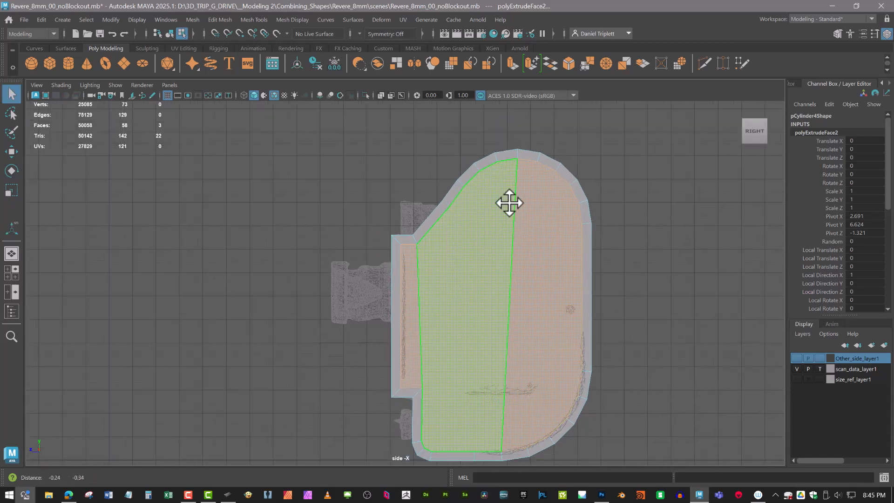
pyautogui.scroll(5, 459, 196)
pyautogui.moveTo(893, 70)
pyautogui.mouseDown()
pyautogui.moveTo(736, 92)
pyautogui.moveTo(893, 66)
pyautogui.mouseUp()
pyautogui.click(705, 63)
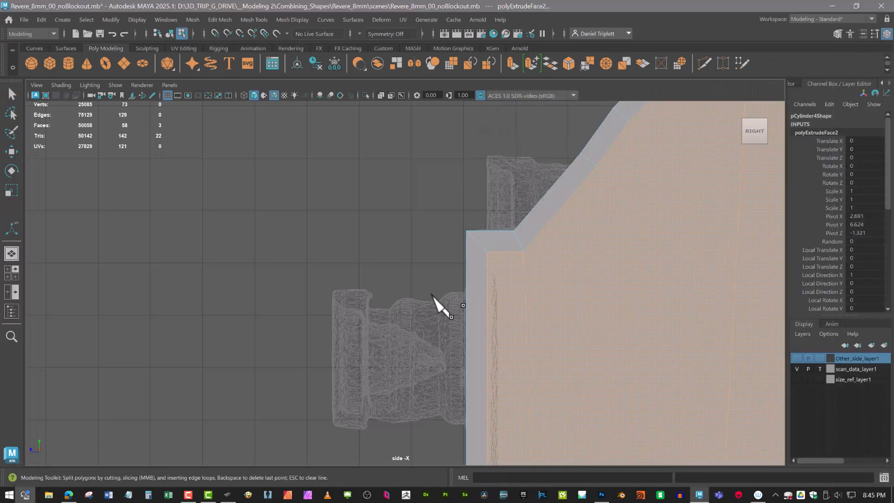
pyautogui.rightClick(465, 250)
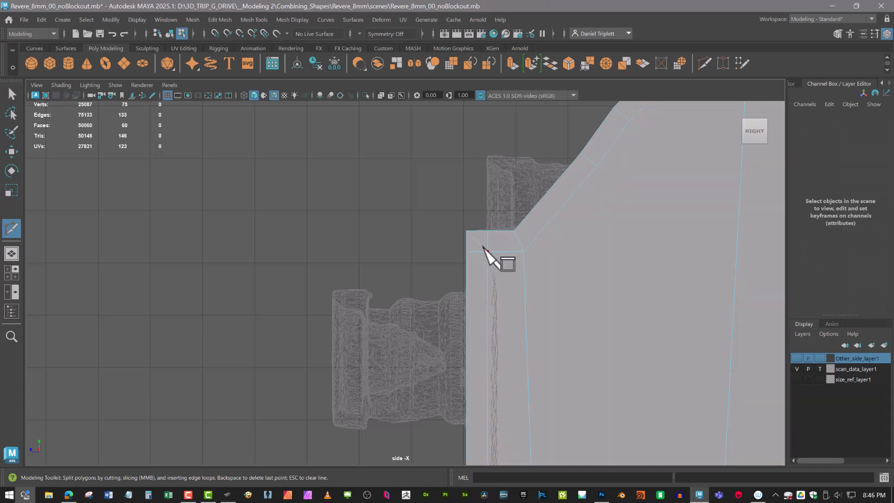
# Cut a horizontal edge from the inset's lower front corner to the front block's outer front edge.
pyautogui.scroll(-5, 485, 249)
pyautogui.scroll(5, 536, 225)
pyautogui.click(535, 310)
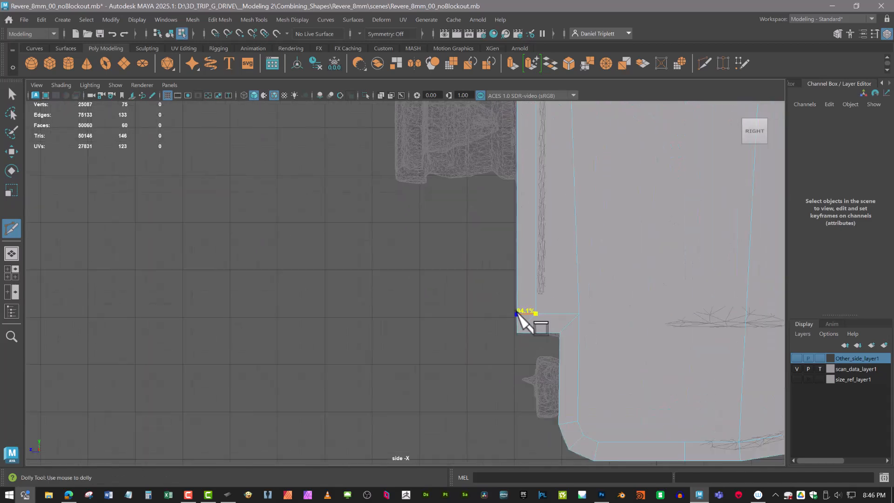
pyautogui.rightClick(537, 325)
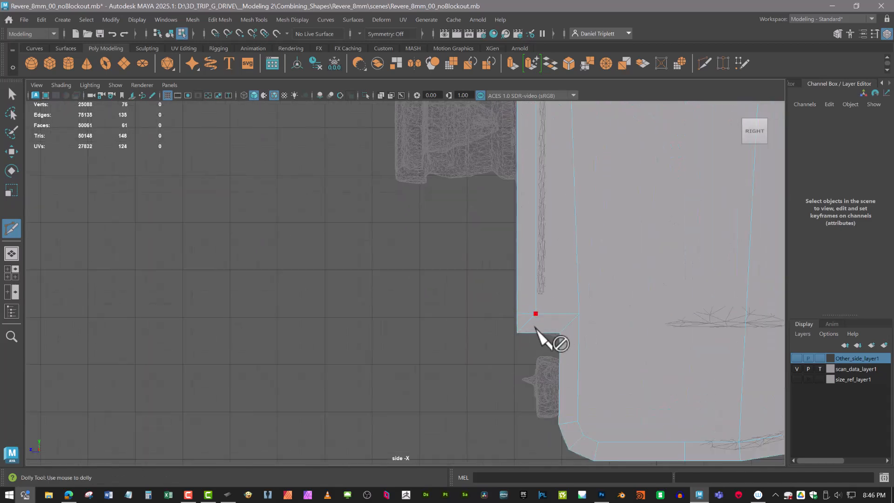
pyautogui.hotkey('ctrl', 'z')
pyautogui.press('w')
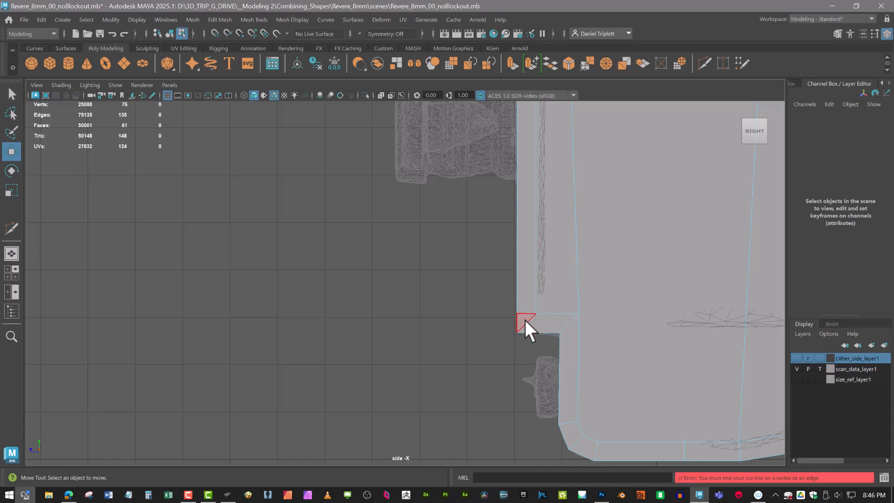
# Cut a short vertical edge with Multi-Cut from the inset's lower front corner down to the front block's bottom edge.
pyautogui.scroll(-2, 585, 293)
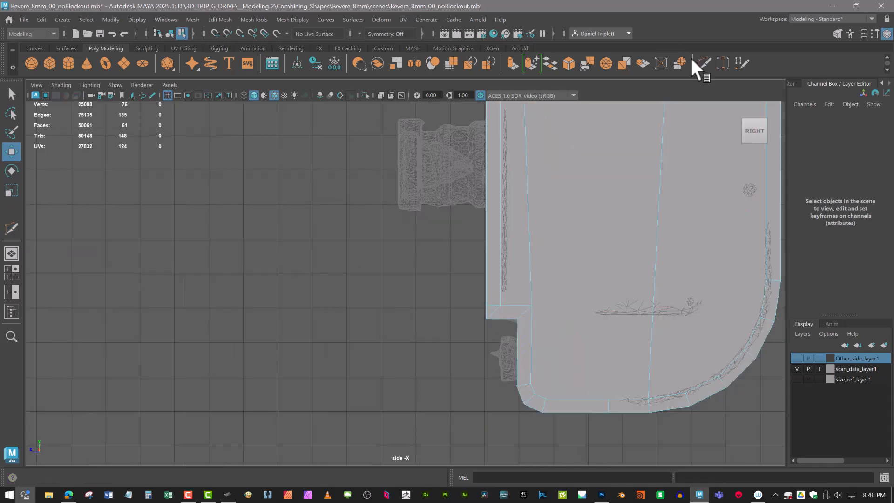
pyautogui.click(701, 64)
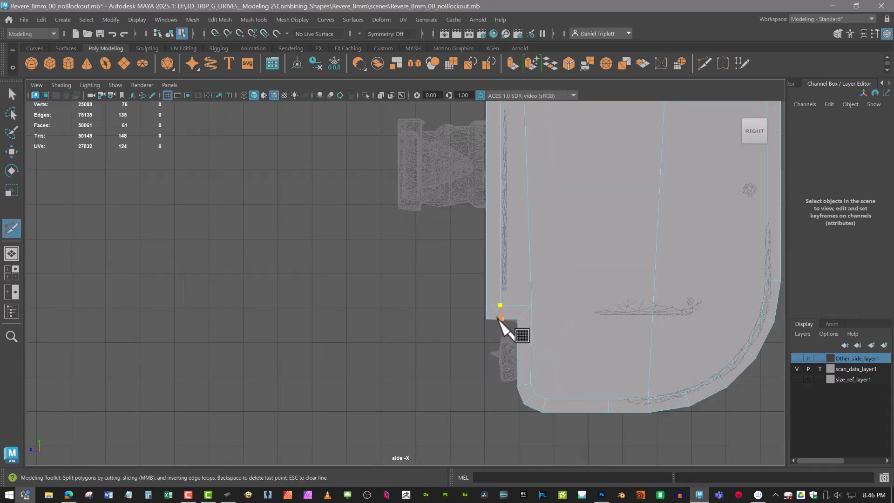
pyautogui.keyDown('alt'); pyautogui.moveTo(524, 321); pyautogui.dragTo(526, 303); pyautogui.keyUp('alt')
pyautogui.hotkey('ctrl', 'z')
pyautogui.hotkey('ctrl', 'z')
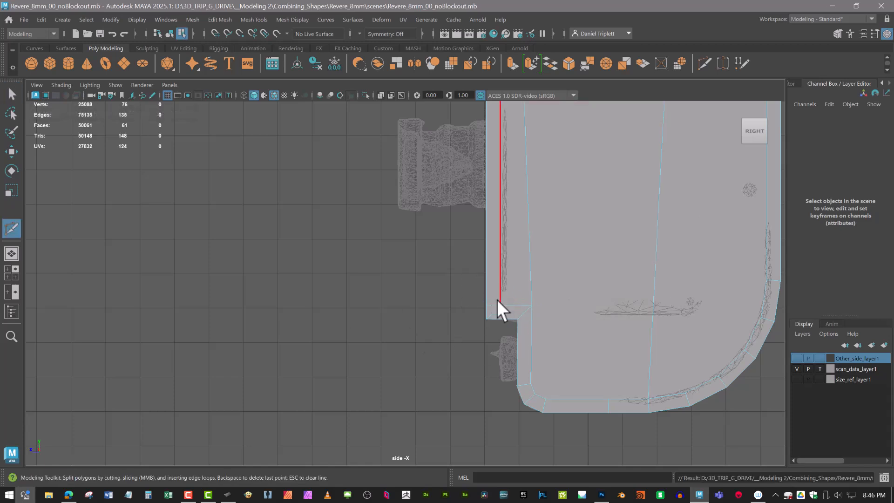
pyautogui.keyDown('alt'); pyautogui.moveTo(499, 309); pyautogui.dragTo(549, 317, button='right'); pyautogui.keyUp('alt')
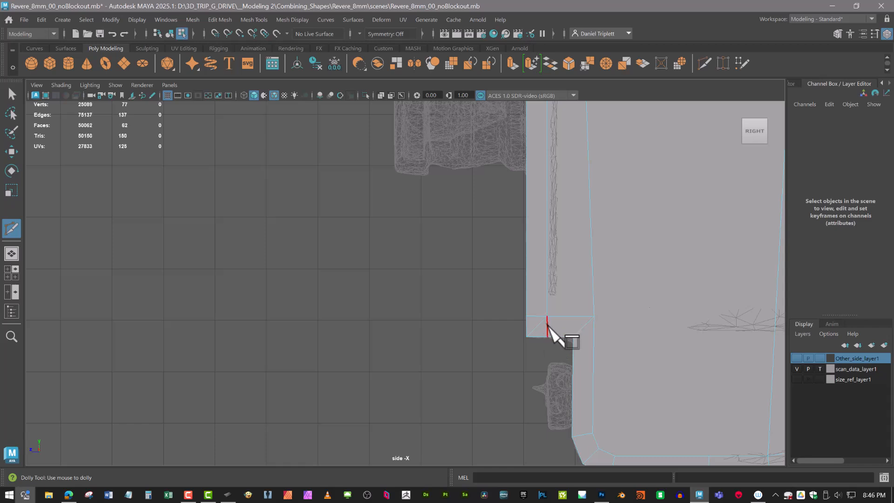
# Delete the rim faces that connect the two sides of the camera body.
pyautogui.press('w')
pyautogui.moveTo(538, 296); pyautogui.dragTo(541, 186, button='right')
pyautogui.press('space')
pyautogui.moveTo(541, 200); pyautogui.dragTo(541, 183)
pyautogui.keyDown('alt'); pyautogui.moveTo(501, 319); pyautogui.dragTo(527, 338); pyautogui.keyUp('alt')
pyautogui.keyDown('alt'); pyautogui.moveTo(437, 322); pyautogui.dragTo(437, 344); pyautogui.keyUp('alt')
pyautogui.moveTo(475, 157); pyautogui.dragTo(483, 382)
pyautogui.press('Delete')
# Delete the two diagonal edges at the front block's upper and lower front corners.
pyautogui.keyDown('alt'); pyautogui.moveTo(339, 231); pyautogui.dragTo(393, 256); pyautogui.keyUp('alt')
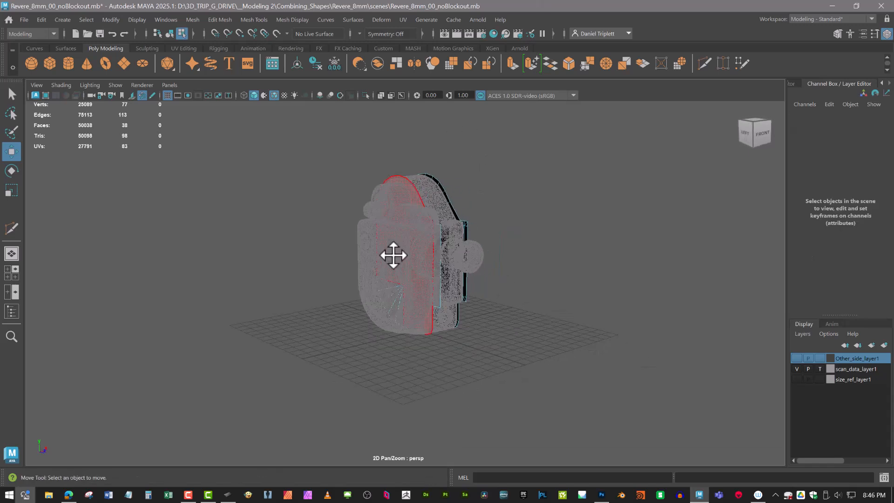
pyautogui.keyDown('alt'); pyautogui.moveTo(431, 294); pyautogui.dragTo(525, 263); pyautogui.keyUp('alt')
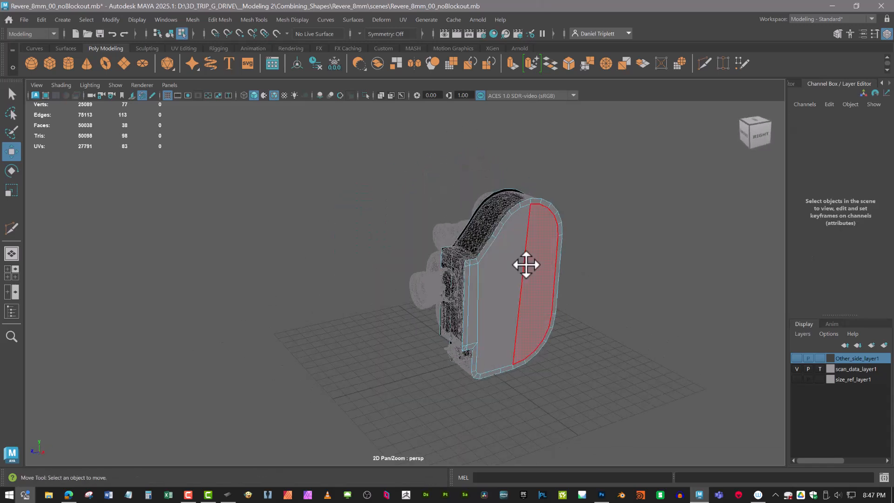
pyautogui.keyDown('alt'); pyautogui.moveTo(525, 263); pyautogui.dragTo(505, 323, button='right'); pyautogui.keyUp('alt')
pyautogui.keyDown('alt'); pyautogui.moveTo(505, 323); pyautogui.dragTo(439, 336, button='middle'); pyautogui.keyUp('alt')
pyautogui.moveTo(445, 187); pyautogui.dragTo(467, 164, button='right')
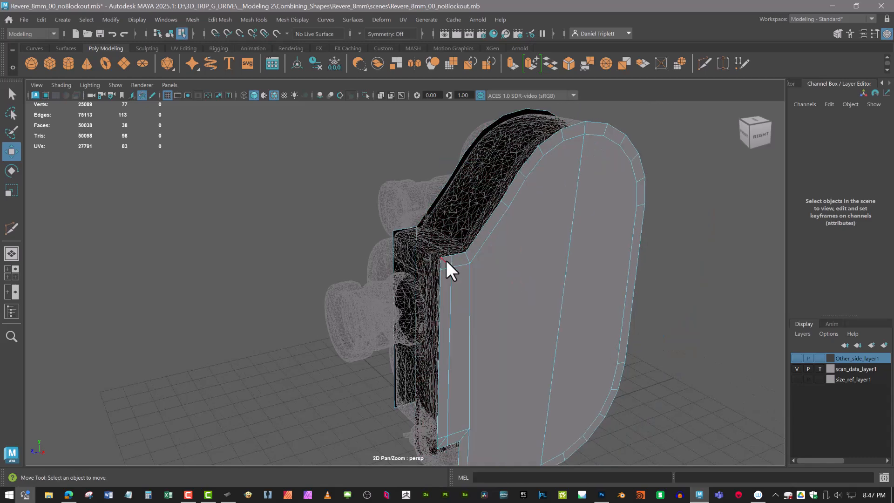
pyautogui.click(447, 260)
pyautogui.keyDown('alt'); pyautogui.moveTo(446, 261); pyautogui.dragTo(441, 113, button='middle'); pyautogui.keyUp('alt')
pyautogui.press('Delete')
# Cut two lengthwise edges with Multi-Cut, one on each side of the centre line, between the inset's top and bottom vertices.
pyautogui.keyDown('alt'); pyautogui.moveTo(474, 276); pyautogui.dragTo(472, 366); pyautogui.keyUp('alt')
pyautogui.keyDown('alt'); pyautogui.moveTo(471, 366); pyautogui.dragTo(535, 298, button='right'); pyautogui.keyUp('alt')
pyautogui.keyDown('alt'); pyautogui.moveTo(535, 298); pyautogui.dragTo(552, 374, button='middle'); pyautogui.keyUp('alt')
pyautogui.keyDown('alt'); pyautogui.moveTo(441, 170); pyautogui.dragTo(506, 261); pyautogui.keyUp('alt')
pyautogui.keyDown('alt'); pyautogui.moveTo(505, 261); pyautogui.dragTo(547, 349, button='middle'); pyautogui.keyUp('alt')
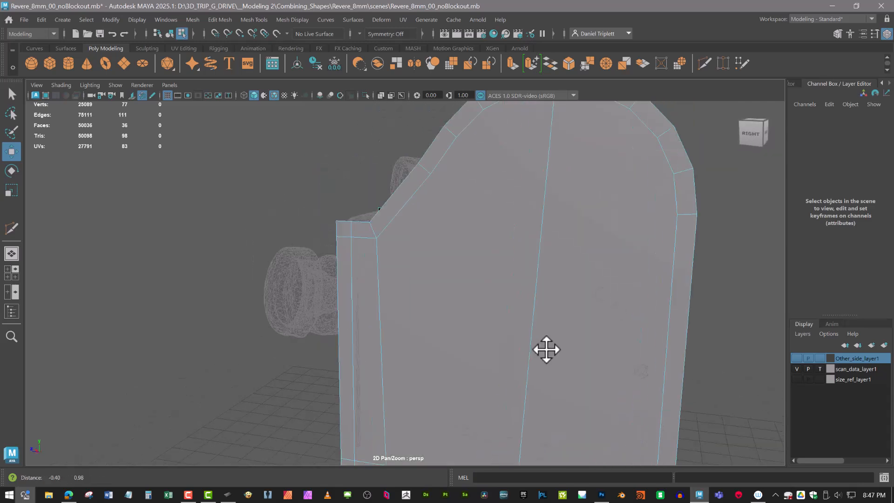
pyautogui.keyDown('alt'); pyautogui.moveTo(547, 349); pyautogui.dragTo(540, 327); pyautogui.keyUp('alt')
pyautogui.keyDown('alt'); pyautogui.moveTo(541, 327); pyautogui.dragTo(542, 334, button='right'); pyautogui.keyUp('alt')
pyautogui.keyDown('alt'); pyautogui.moveTo(542, 334); pyautogui.dragTo(560, 295, button='middle'); pyautogui.keyUp('alt')
pyautogui.scroll(-1, 561, 295)
pyautogui.click(702, 61)
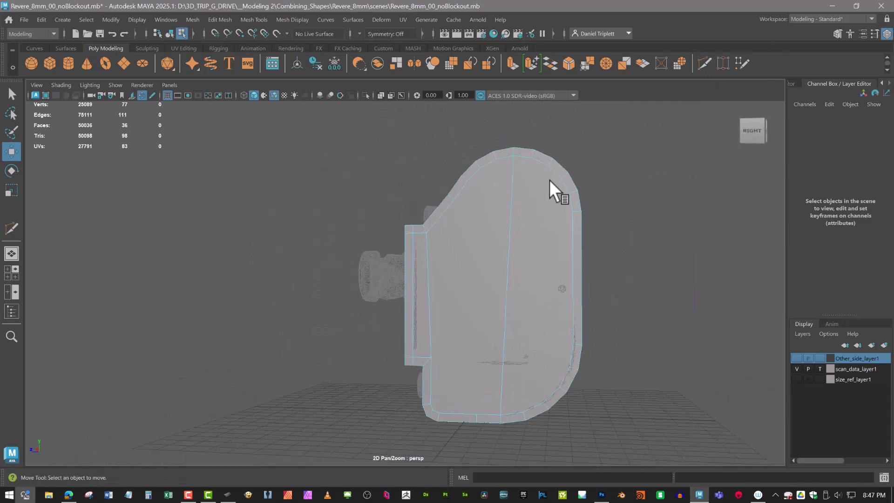
pyautogui.click(531, 157)
pyautogui.click(520, 409)
pyautogui.rightClick(520, 409)
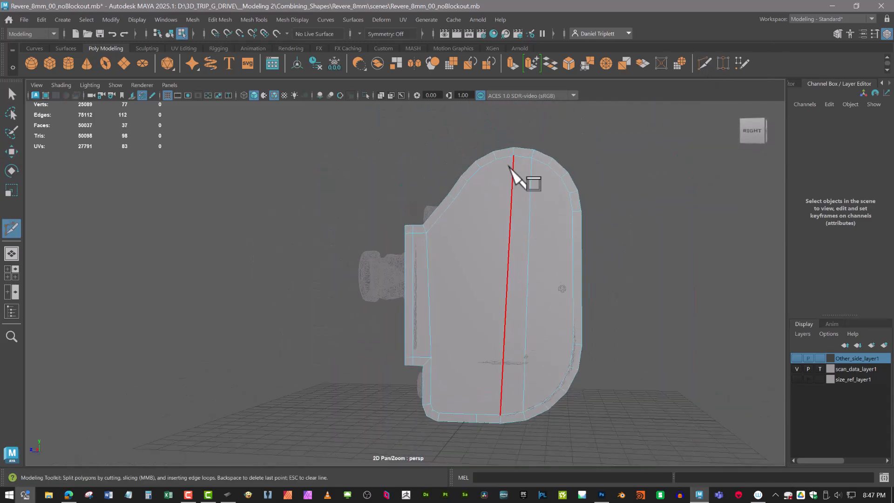
pyautogui.click(495, 158)
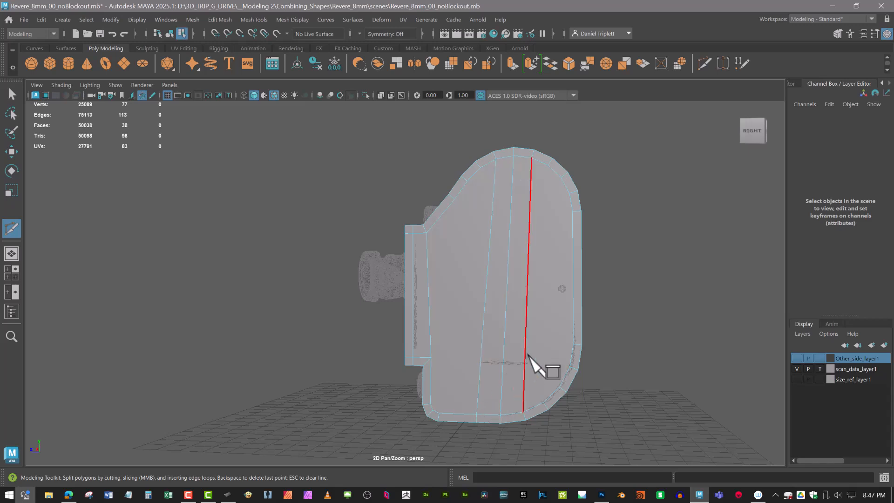
pyautogui.click(523, 410)
pyautogui.press('Return')
# Cut two horizontal edges across the rounded upper part of the side, joining matching vertices on the inset's front and rear curves.
pyautogui.keyDown('alt'); pyautogui.moveTo(639, 189); pyautogui.dragTo(495, 248, button='right'); pyautogui.keyUp('alt')
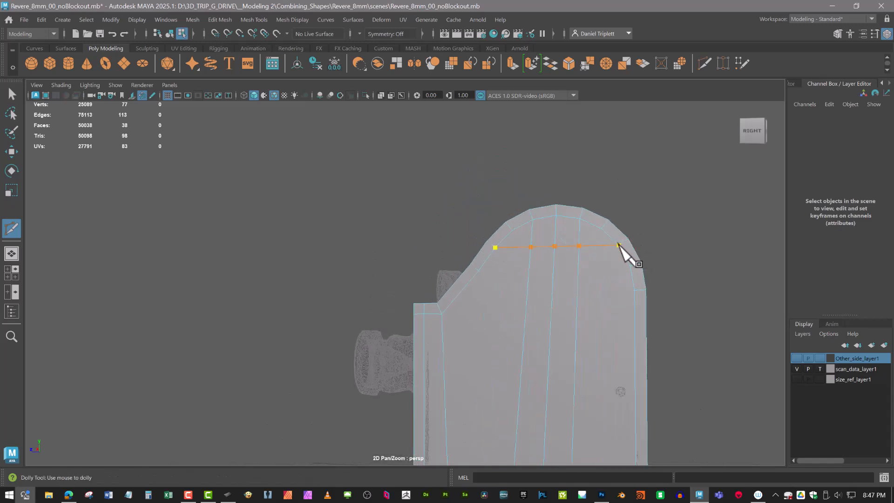
pyautogui.keyDown('alt'); pyautogui.moveTo(681, 355); pyautogui.dragTo(679, 167, button='middle'); pyautogui.keyUp('alt')
pyautogui.keyDown('alt'); pyautogui.moveTo(734, 260); pyautogui.dragTo(711, 421, button='middle'); pyautogui.keyUp('alt')
pyautogui.click(454, 248)
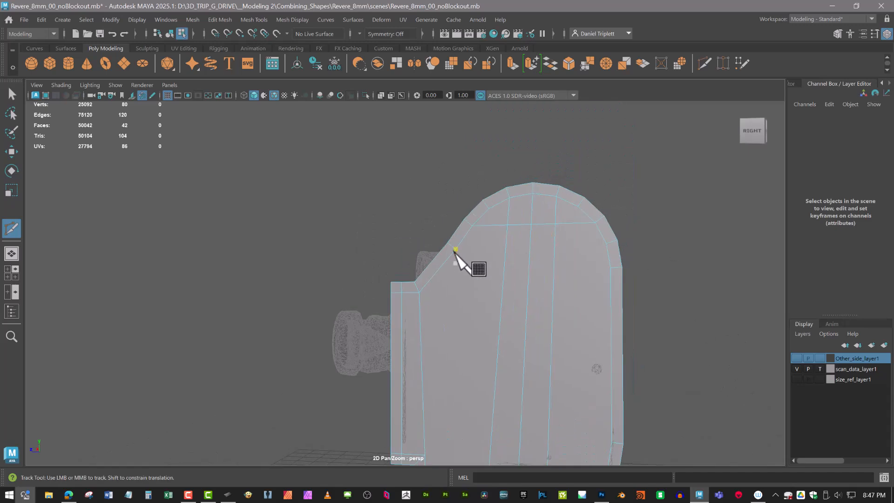
# Cut a horizontal edge across the lower body and a diagonal from the lower front inset corner to its first lengthwise line.
pyautogui.keyDown('alt'); pyautogui.moveTo(631, 268); pyautogui.dragTo(582, 333, button='middle'); pyautogui.keyUp('alt')
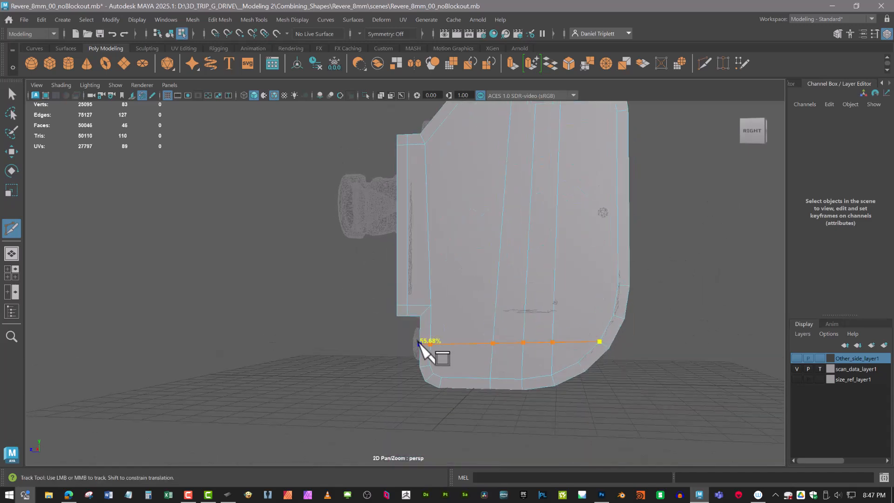
pyautogui.keyDown('alt'); pyautogui.moveTo(684, 308); pyautogui.dragTo(692, 316, button='middle'); pyautogui.keyUp('alt')
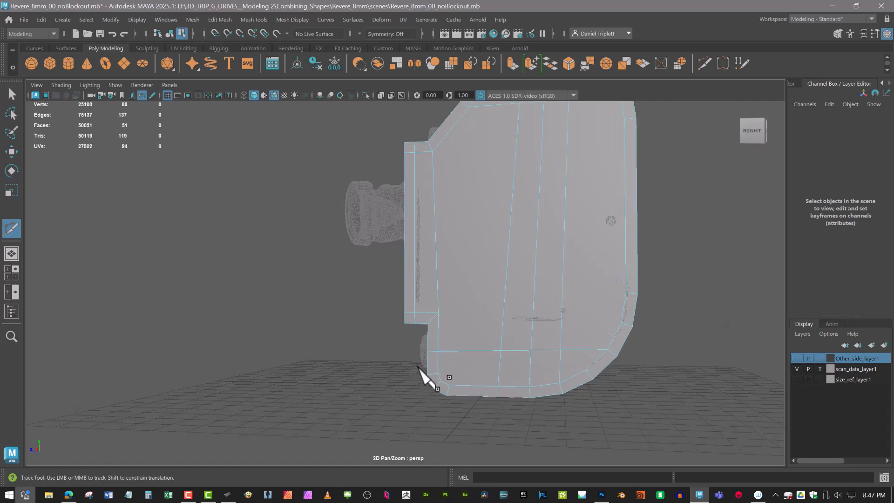
pyautogui.click(441, 381)
pyautogui.click(501, 350)
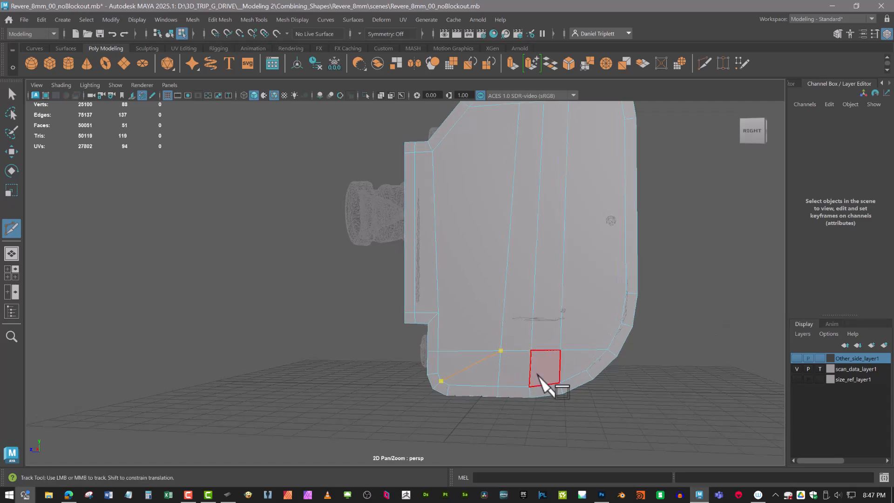
pyautogui.keyDown('alt'); pyautogui.moveTo(681, 312); pyautogui.dragTo(690, 330, button='middle'); pyautogui.keyUp('alt')
# Cut edges to the rear border from the front slope just above the block and from the inset's inner corner at the block's base.
pyautogui.keyDown('alt'); pyautogui.moveTo(442, 319); pyautogui.dragTo(498, 313, button='right'); pyautogui.keyUp('alt')
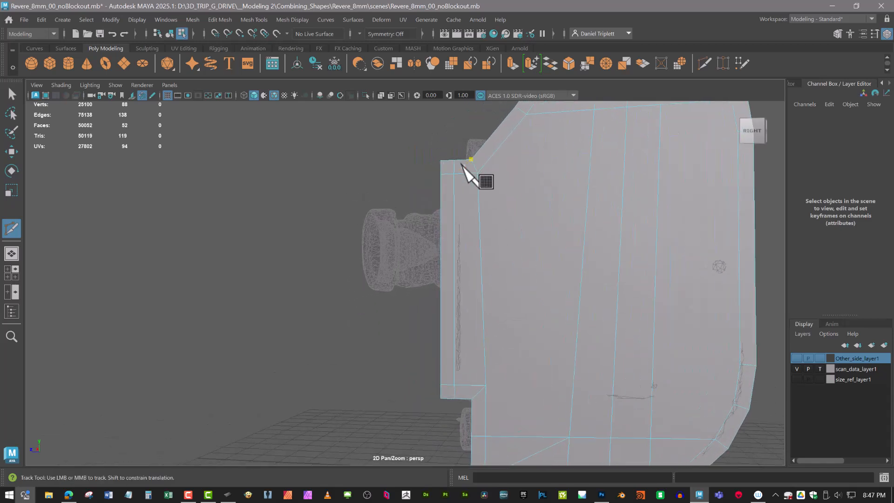
pyautogui.keyDown('alt'); pyautogui.moveTo(477, 280); pyautogui.dragTo(497, 277, button='middle'); pyautogui.keyUp('alt')
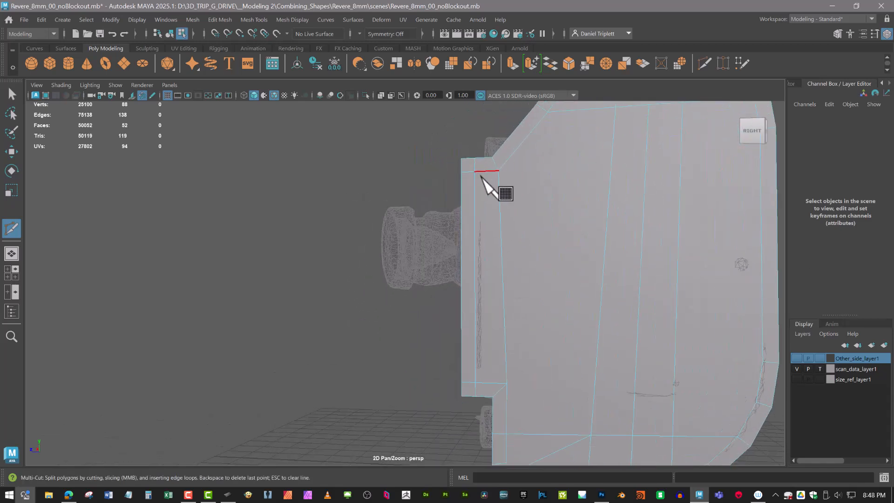
pyautogui.click(491, 157)
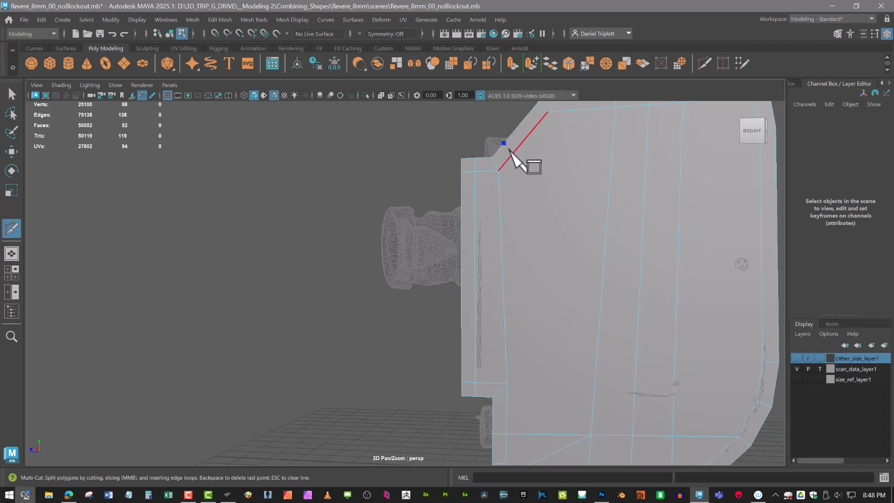
pyautogui.click(511, 150)
pyautogui.scroll(-2, 605, 186)
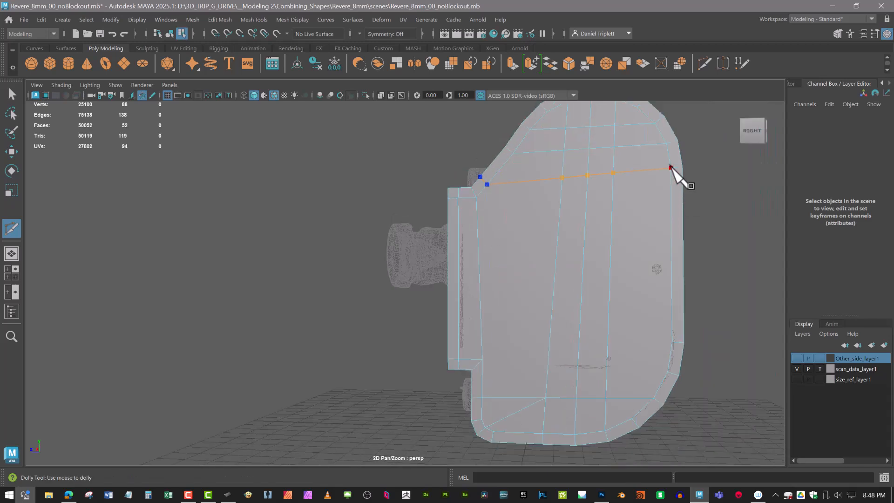
pyautogui.click(483, 359)
pyautogui.press('Return')
# Switch to the side view and slice a straight horizontal edge across the middle of the side.
pyautogui.press('space')
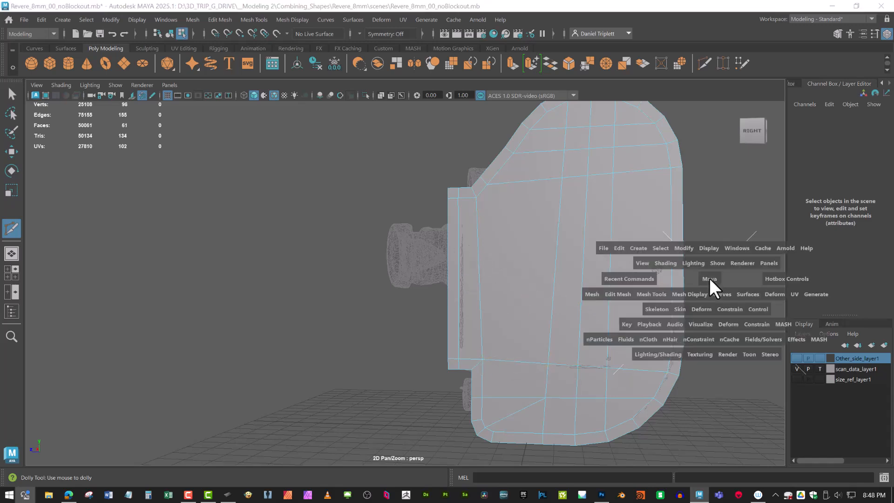
pyautogui.click(758, 278)
pyautogui.keyDown('alt'); pyautogui.moveTo(634, 283); pyautogui.dragTo(357, 303, button='middle'); pyautogui.keyUp('alt')
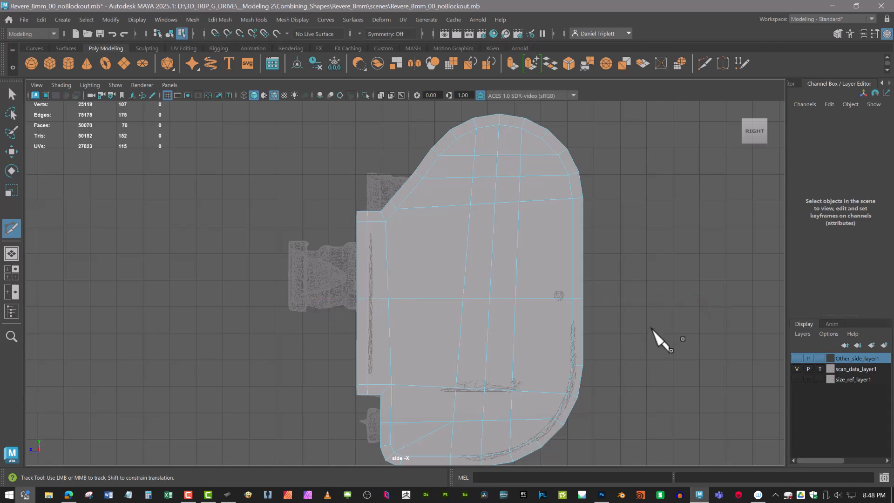
# Cut a horizontal edge from the rear border, where the lower curve begins, to the front block's outer edge.
pyautogui.keyDown('alt'); pyautogui.moveTo(651, 329); pyautogui.dragTo(650, 274, button='middle'); pyautogui.keyUp('alt')
pyautogui.keyDown('alt'); pyautogui.moveTo(649, 275); pyautogui.dragTo(650, 292, button='right'); pyautogui.keyUp('alt')
pyautogui.keyDown('alt'); pyautogui.moveTo(651, 291); pyautogui.dragTo(653, 295, button='middle'); pyautogui.keyUp('alt')
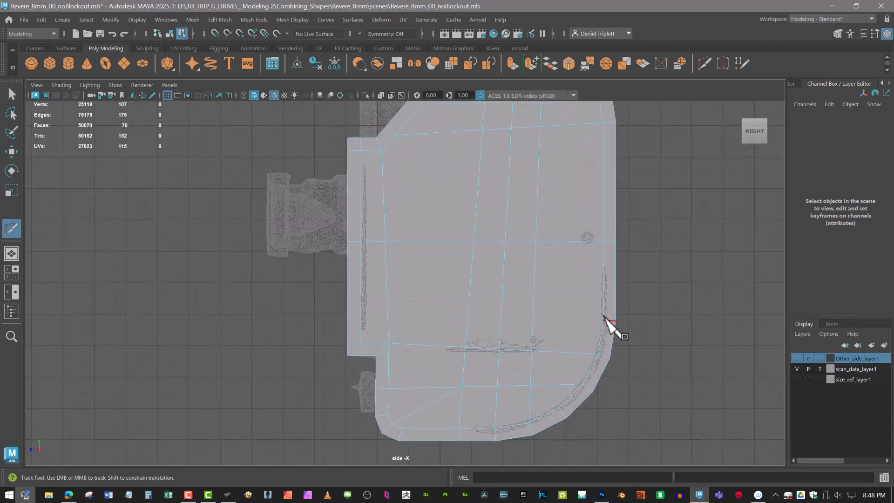
pyautogui.click(348, 316)
# Slice a straight horizontal edge across the side, between the middle line and the top of the front block.
pyautogui.keyDown('alt'); pyautogui.moveTo(550, 248); pyautogui.dragTo(529, 331, button='middle'); pyautogui.keyUp('alt')
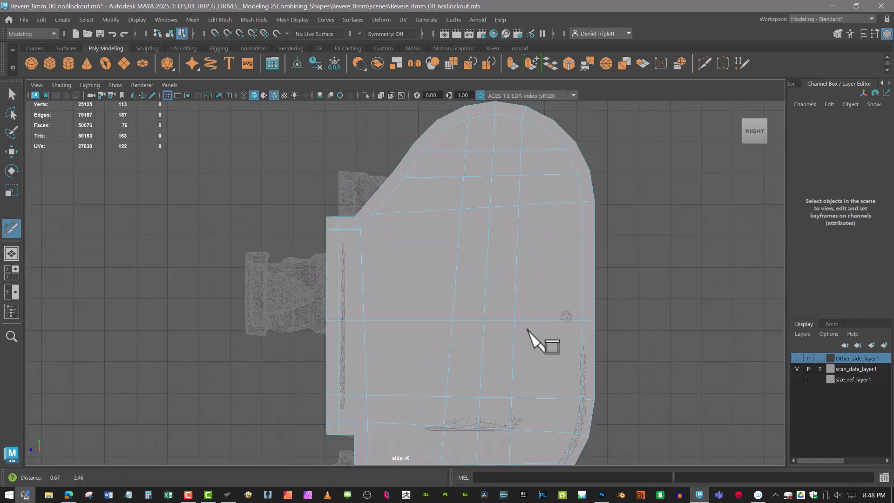
pyautogui.click(452, 323)
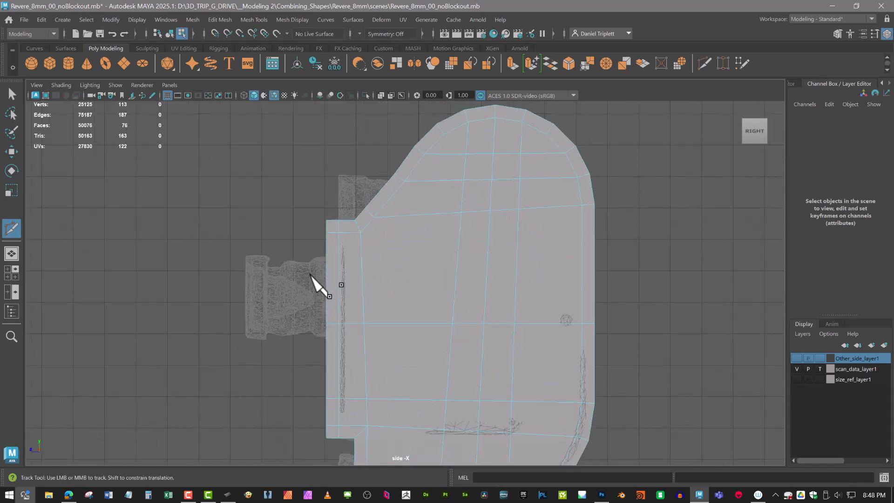
pyautogui.keyDown('shift'); pyautogui.moveTo(320, 276); pyautogui.dragTo(717, 278); pyautogui.keyUp('shift')
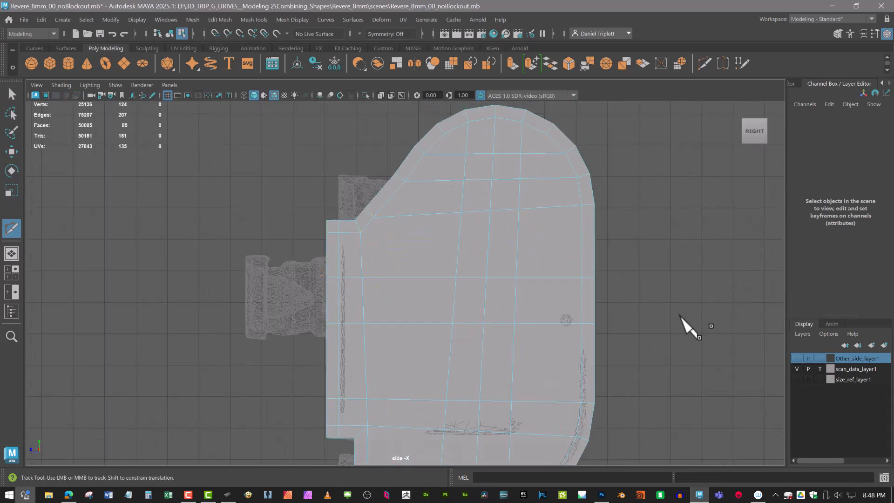
# Cut horizontal edges between the middle and lower lines and from the front block's upper inset corner to the rear border.
pyautogui.keyDown('alt'); pyautogui.moveTo(507, 372); pyautogui.dragTo(543, 278, button='middle'); pyautogui.keyUp('alt')
pyautogui.press('z')
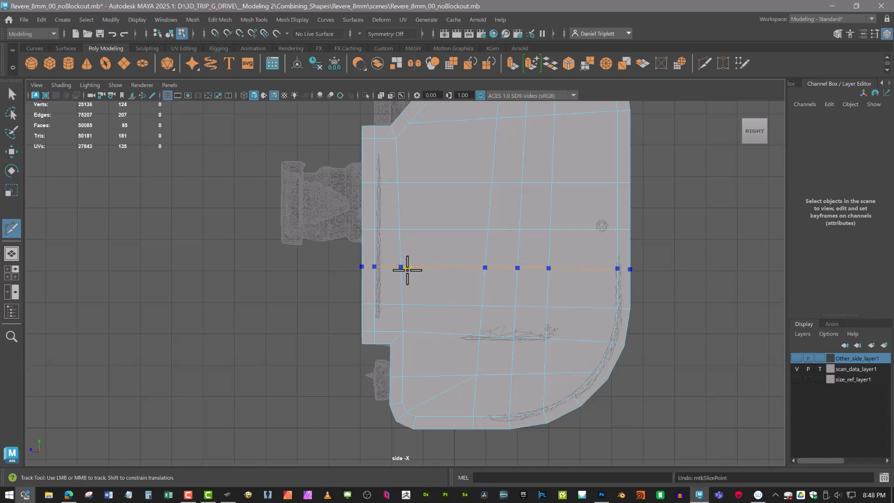
pyautogui.keyDown('alt'); pyautogui.moveTo(680, 277); pyautogui.dragTo(665, 352, button='middle'); pyautogui.keyUp('alt')
pyautogui.keyDown('alt'); pyautogui.moveTo(496, 230); pyautogui.dragTo(514, 271, button='middle'); pyautogui.keyUp('alt')
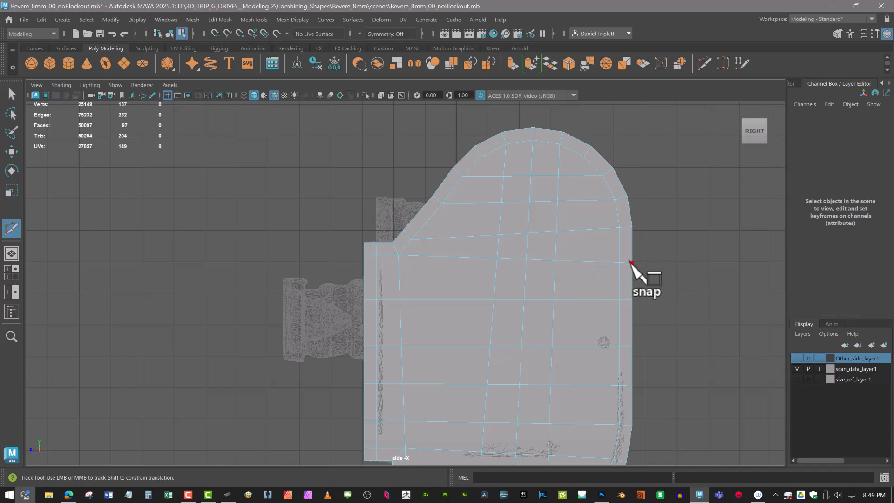
# Slide the short edge on the front slope just above the block slightly up along the slope.
pyautogui.keyDown('alt'); pyautogui.moveTo(463, 247); pyautogui.dragTo(467, 254, button='middle'); pyautogui.keyUp('alt')
pyautogui.press('w')
pyautogui.click(411, 235)
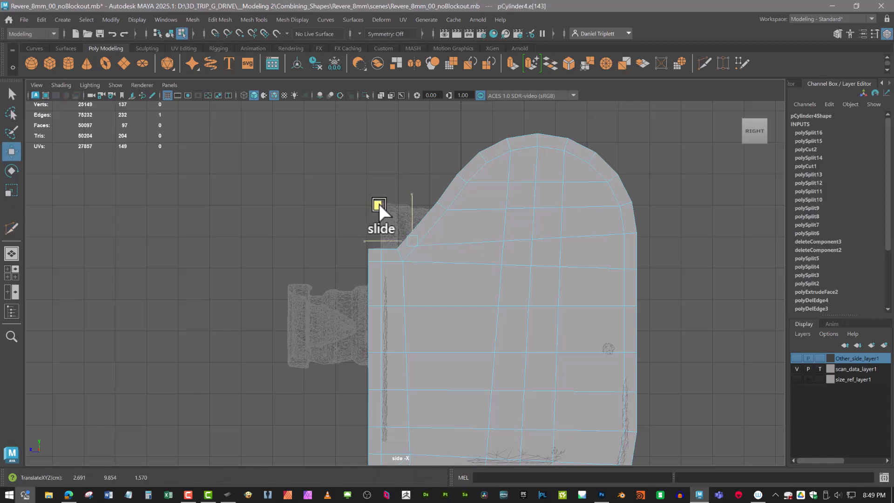
pyautogui.moveTo(379, 203); pyautogui.dragTo(389, 194)
# Select the three inner vertices of the row just above the front block and scale them vertically into a level line.
pyautogui.moveTo(511, 192); pyautogui.dragTo(484, 175, button='right')
pyautogui.click(504, 237)
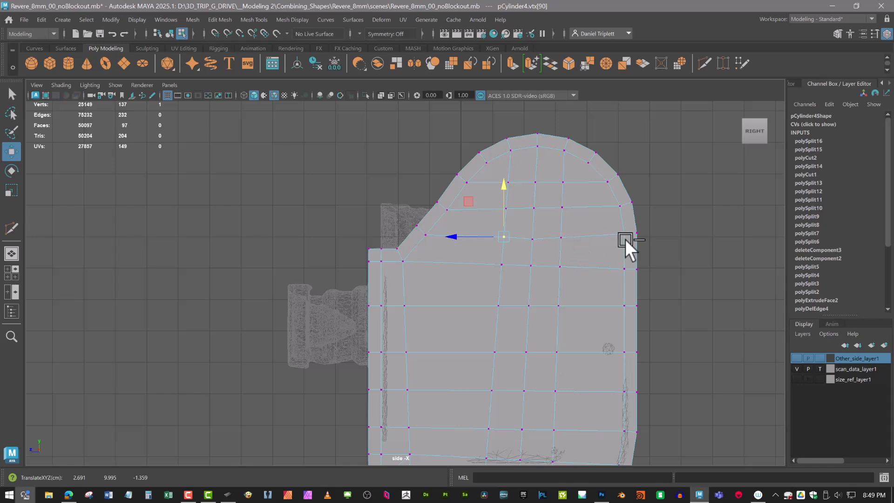
pyautogui.moveTo(625, 239); pyautogui.dragTo(487, 237)
pyautogui.press('r')
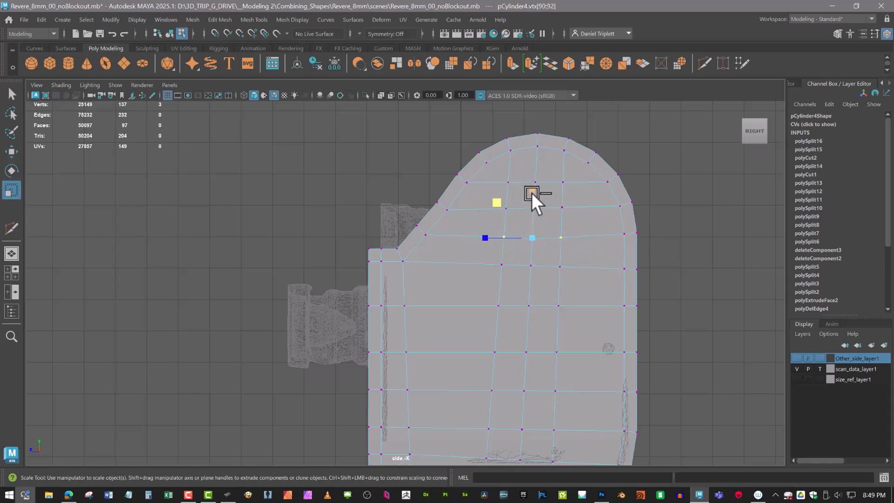
pyautogui.moveTo(532, 193)
pyautogui.mouseDown()
pyautogui.moveTo(527, 247)
pyautogui.moveTo(530, 191)
pyautogui.mouseUp()
# Return to object mode with the camera body mesh selected.
pyautogui.press('w')
pyautogui.scroll(-2, 610, 191)
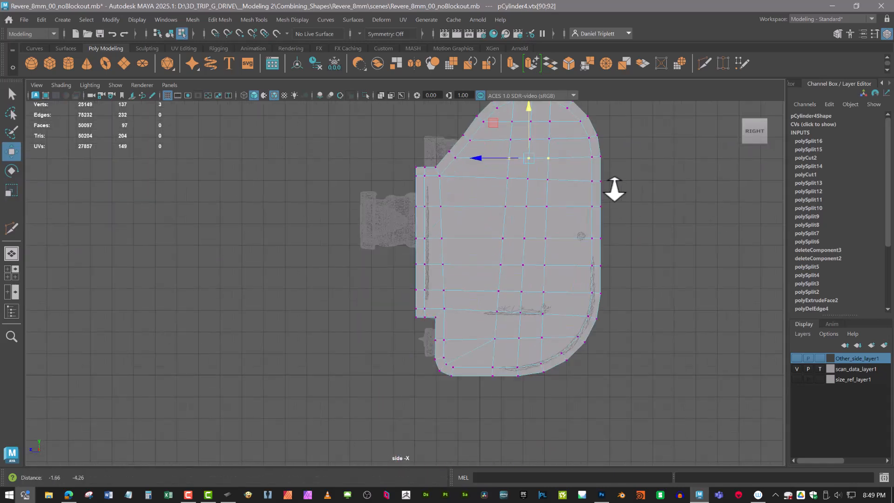
pyautogui.scroll(2, 551, 255)
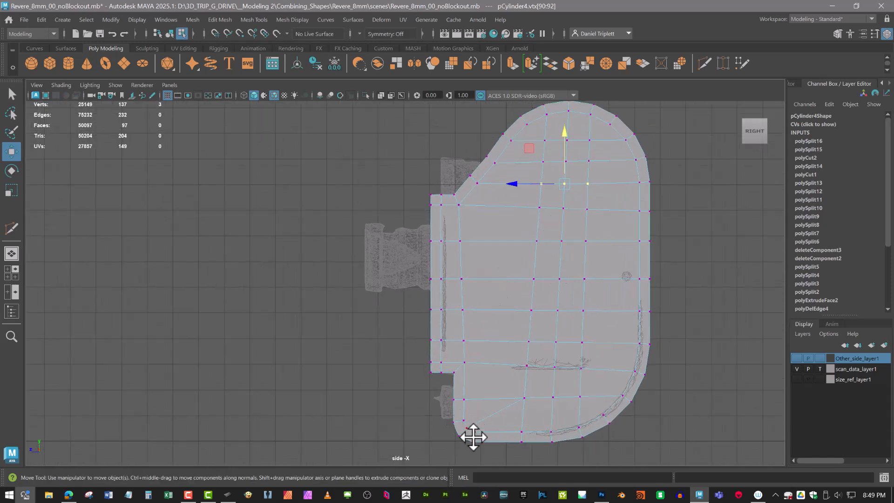
pyautogui.keyDown('alt'); pyautogui.moveTo(714, 292); pyautogui.dragTo(690, 318, button='middle'); pyautogui.keyUp('alt')
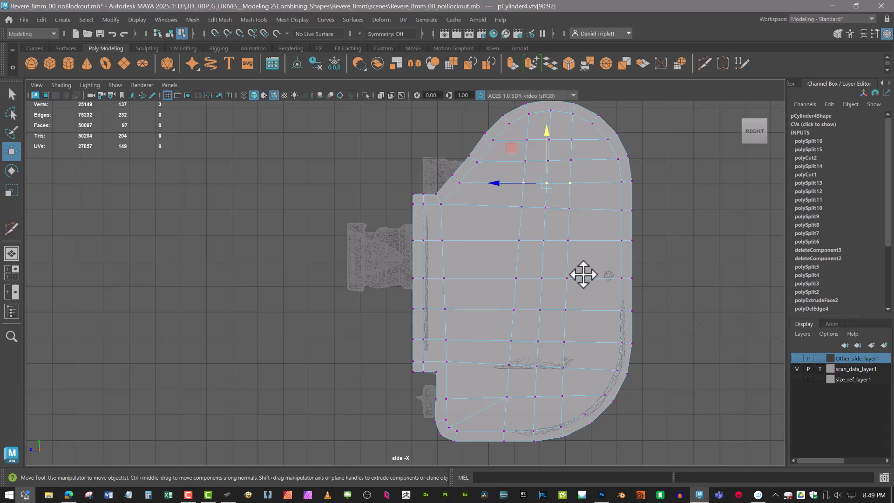
pyautogui.keyDown('alt'); pyautogui.moveTo(583, 275); pyautogui.dragTo(591, 301, button='middle'); pyautogui.keyUp('alt')
pyautogui.moveTo(588, 212); pyautogui.dragTo(651, 161, button='right')
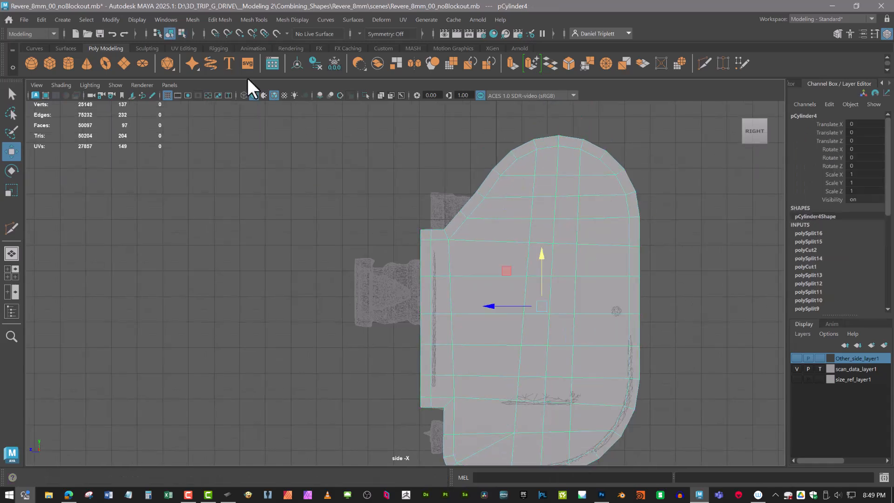
# Delete the body mesh's construction history and check its shape in smooth preview before restoring the unsmoothed display.
pyautogui.click(309, 64)
pyautogui.keyDown('alt'); pyautogui.moveTo(540, 301); pyautogui.dragTo(518, 265, button='middle'); pyautogui.keyUp('alt')
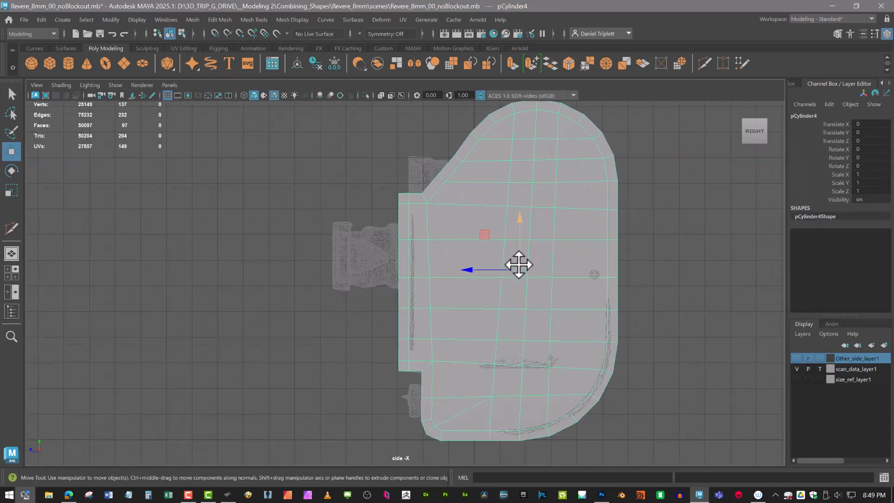
pyautogui.press('3')
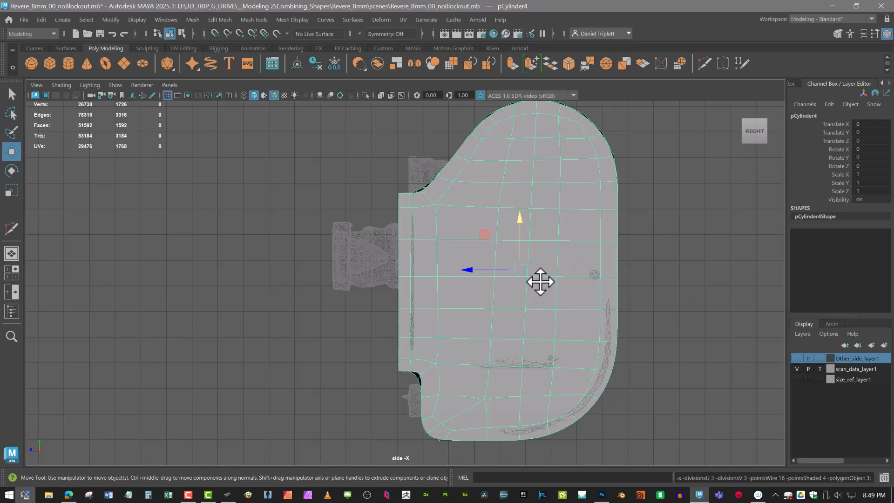
pyautogui.press('1')
pyautogui.keyDown('alt'); pyautogui.moveTo(512, 280); pyautogui.dragTo(545, 282, button='middle'); pyautogui.keyUp('alt')
# Select all faces of the gridded side in perspective view and try extruding them directly inward.
pyautogui.press('space')
pyautogui.moveTo(541, 266); pyautogui.dragTo(588, 266)
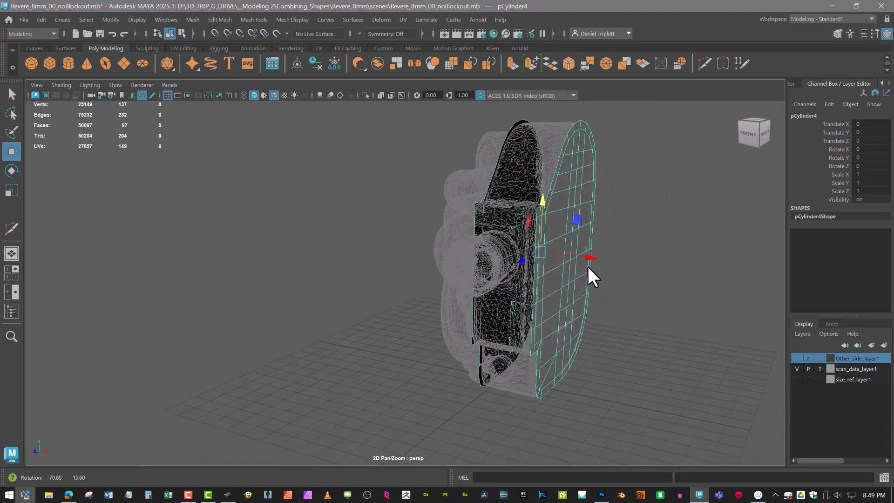
pyautogui.moveTo(560, 194); pyautogui.dragTo(561, 243, button='right')
pyautogui.doubleClick(547, 306)
pyautogui.keyDown('shift'); pyautogui.moveTo(610, 259); pyautogui.dragTo(588, 259); pyautogui.keyUp('shift')
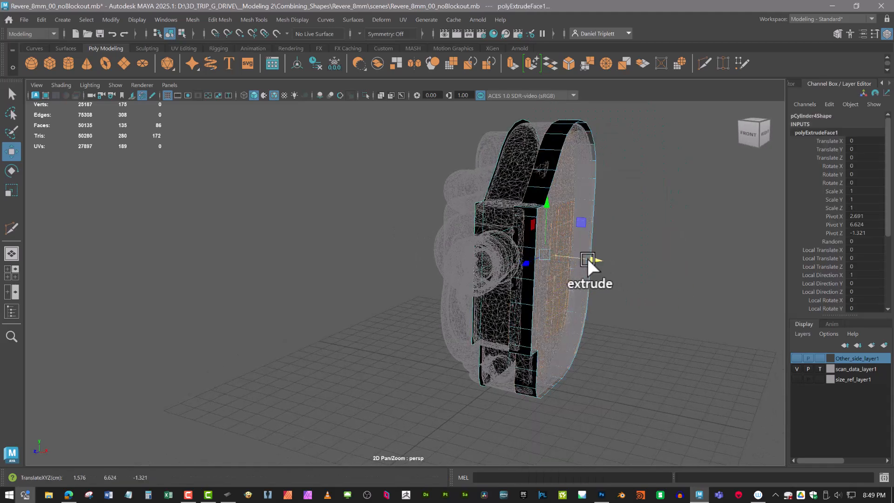
pyautogui.hotkey('ctrl', 'z')
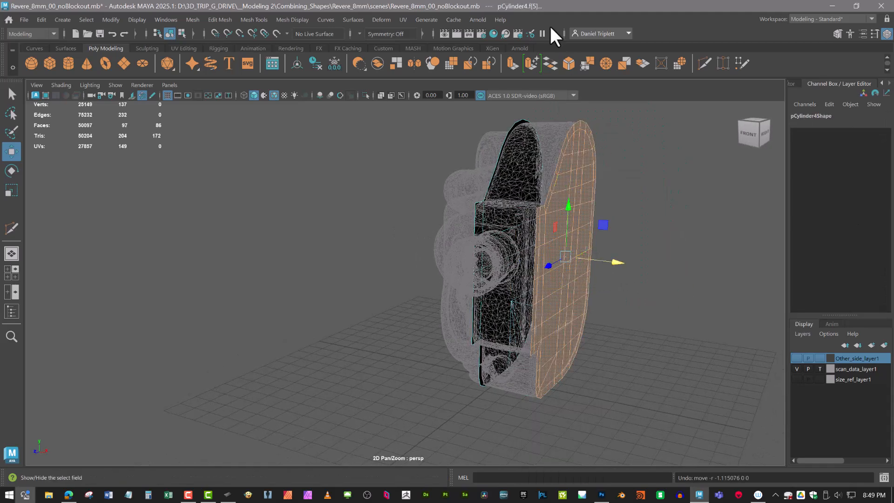
# Try an Extrude of the gridded side's faces inward with a Local Translate Z of -3.03 and inspect it against the scan.
pyautogui.click(512, 63)
pyautogui.moveTo(621, 144); pyautogui.dragTo(564, 149)
pyautogui.keyDown('alt'); pyautogui.moveTo(591, 233); pyautogui.dragTo(607, 237); pyautogui.keyUp('alt')
pyautogui.keyDown('alt'); pyautogui.moveTo(456, 312); pyautogui.dragTo(464, 332, button='middle'); pyautogui.keyUp('alt')
pyautogui.keyDown('alt'); pyautogui.moveTo(464, 332); pyautogui.dragTo(508, 305, button='right'); pyautogui.keyUp('alt')
pyautogui.keyDown('alt'); pyautogui.moveTo(508, 305); pyautogui.dragTo(368, 297, button='middle'); pyautogui.keyUp('alt')
pyautogui.keyDown('alt'); pyautogui.moveTo(422, 296); pyautogui.dragTo(652, 335); pyautogui.keyUp('alt')
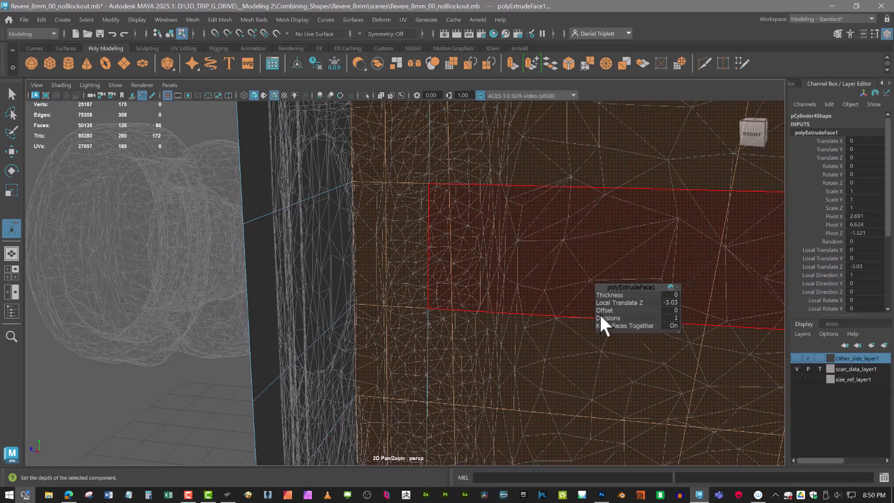
pyautogui.moveTo(583, 333)
pyautogui.keyDown('alt'); pyautogui.mouseDown()
pyautogui.moveTo(555, 313)
pyautogui.moveTo(569, 329)
pyautogui.mouseUp(); pyautogui.keyUp('alt')
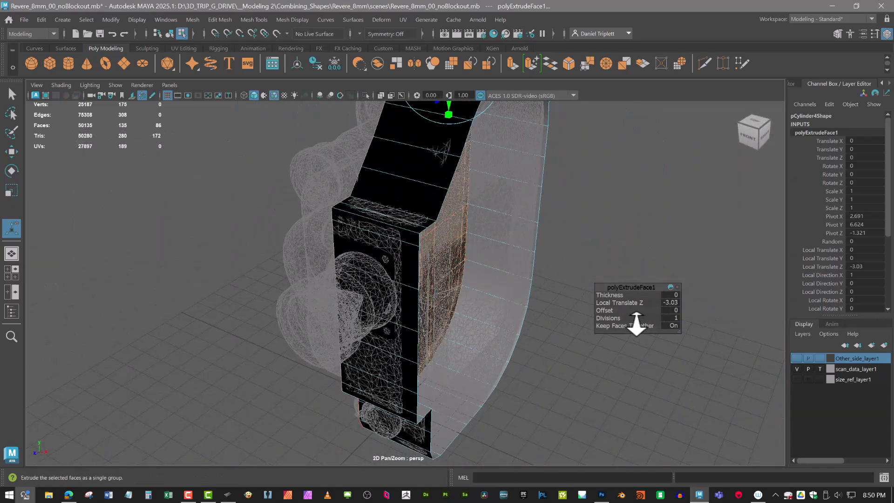
pyautogui.hotkey('ctrl', 'z')
# Try a Thickness of -2.5 on the side extrusion in wireframe, and undo the whole extrusion.
pyautogui.moveTo(620, 294); pyautogui.dragTo(563, 273)
pyautogui.press('4')
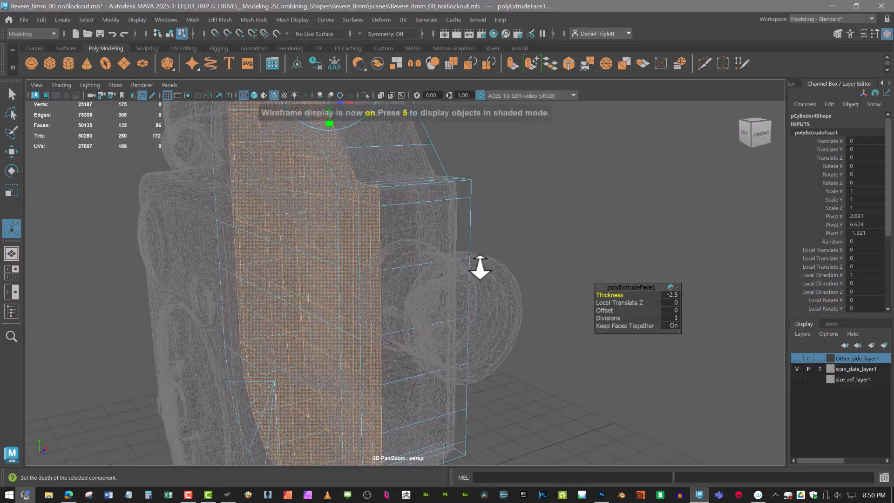
pyautogui.keyDown('alt'); pyautogui.moveTo(479, 266); pyautogui.dragTo(413, 273); pyautogui.keyUp('alt')
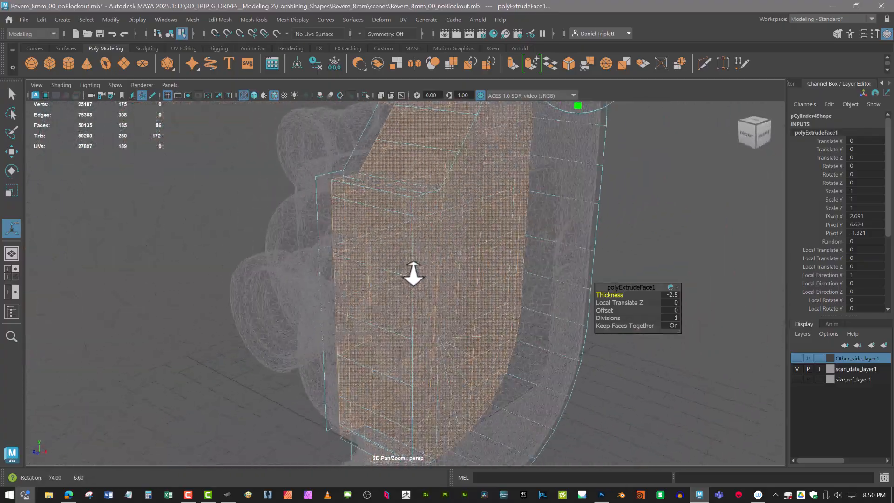
pyautogui.hotkey('ctrl', 'z')
pyautogui.keyDown('alt'); pyautogui.moveTo(493, 271); pyautogui.dragTo(471, 312); pyautogui.keyUp('alt')
pyautogui.scroll(-3, 474, 312)
pyautogui.keyDown('alt'); pyautogui.moveTo(474, 312); pyautogui.dragTo(482, 326, button='middle'); pyautogui.keyUp('alt')
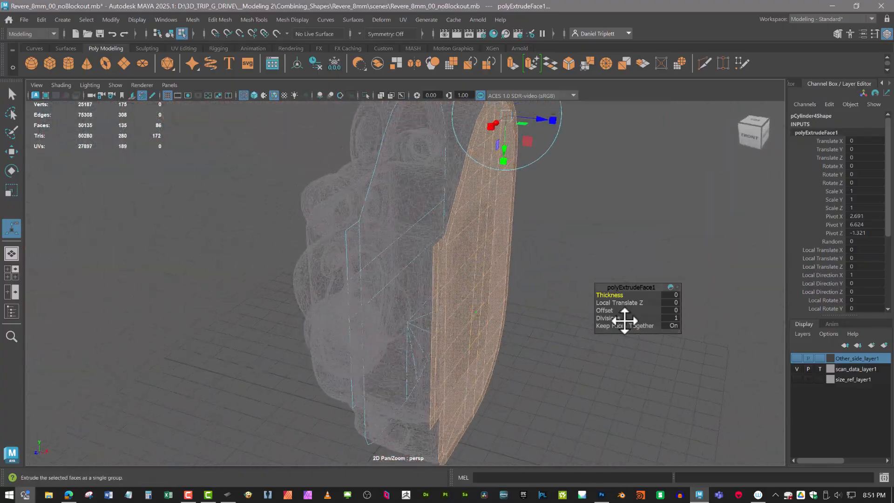
pyautogui.keyDown('alt'); pyautogui.moveTo(533, 319); pyautogui.dragTo(407, 273); pyautogui.keyUp('alt')
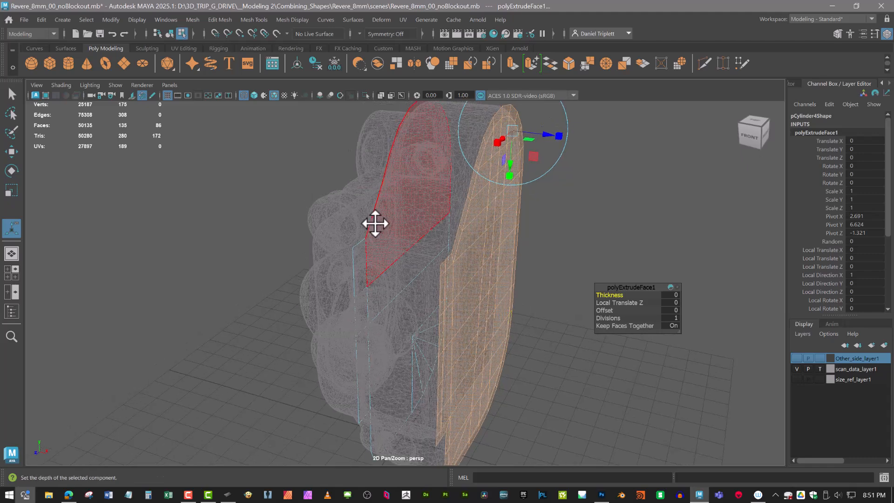
pyautogui.keyDown('alt'); pyautogui.moveTo(373, 223); pyautogui.dragTo(397, 251); pyautogui.keyUp('alt')
pyautogui.keyDown('alt'); pyautogui.moveTo(509, 219); pyautogui.dragTo(520, 146); pyautogui.keyUp('alt')
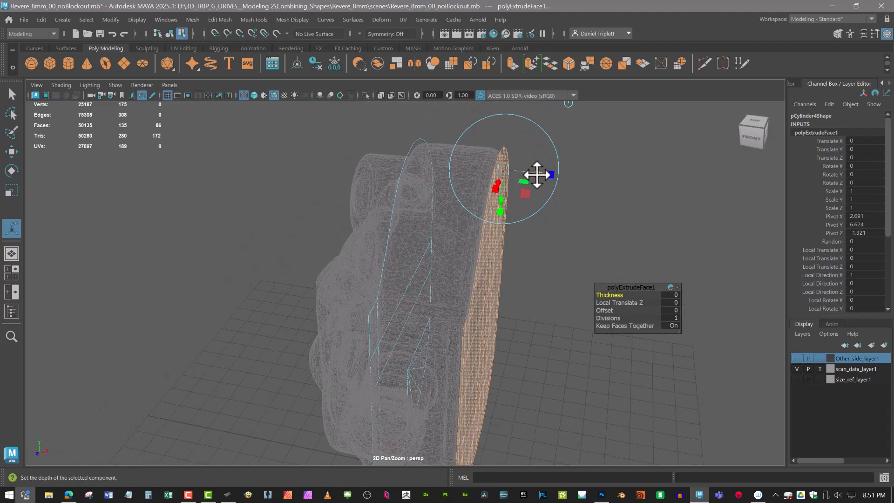
pyautogui.hotkey('ctrl', 'z')
# Try extruding the side faces again by moving them directly, once inward and once outward.
pyautogui.press('w')
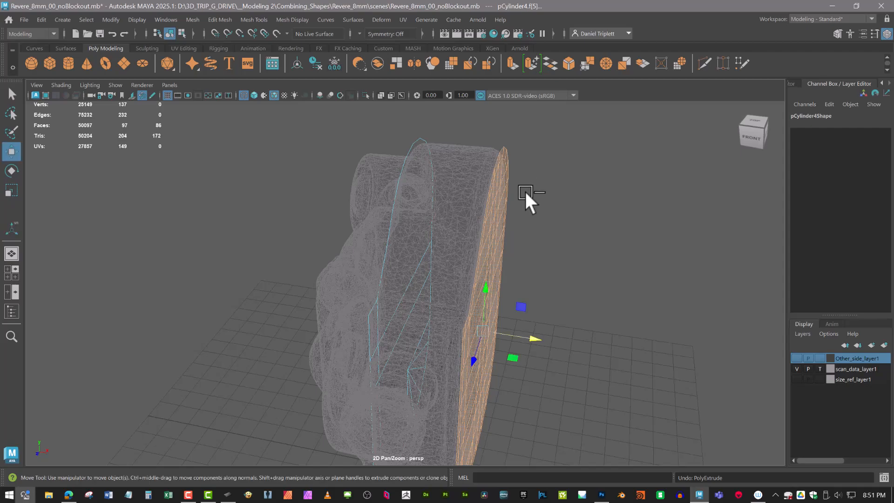
pyautogui.keyDown('shift'); pyautogui.moveTo(532, 337); pyautogui.dragTo(477, 329); pyautogui.keyUp('shift')
pyautogui.keyDown('alt'); pyautogui.moveTo(630, 303); pyautogui.dragTo(671, 321); pyautogui.keyUp('alt')
pyautogui.hotkey('ctrl', 'z')
pyautogui.keyDown('shift'); pyautogui.moveTo(541, 355); pyautogui.dragTo(630, 342); pyautogui.keyUp('shift')
pyautogui.hotkey('ctrl', 'z')
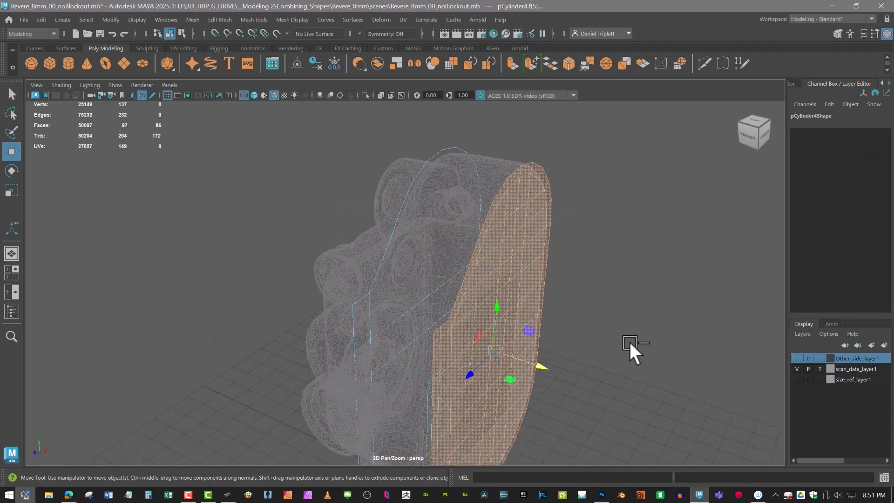
# Reselect all faces of the gridded side and move them inward to the scan body's seam, at X about -0.34.
pyautogui.click(630, 343)
pyautogui.doubleClick(506, 276)
pyautogui.moveTo(506, 276)
pyautogui.keyDown('alt'); pyautogui.mouseDown()
pyautogui.moveTo(605, 311)
pyautogui.moveTo(597, 251)
pyautogui.moveTo(532, 177)
pyautogui.moveTo(605, 271)
pyautogui.moveTo(538, 279)
pyautogui.moveTo(507, 274)
pyautogui.moveTo(505, 261)
pyautogui.moveTo(516, 288)
pyautogui.moveTo(498, 281)
pyautogui.mouseUp(); pyautogui.keyUp('alt')
pyautogui.press('space')
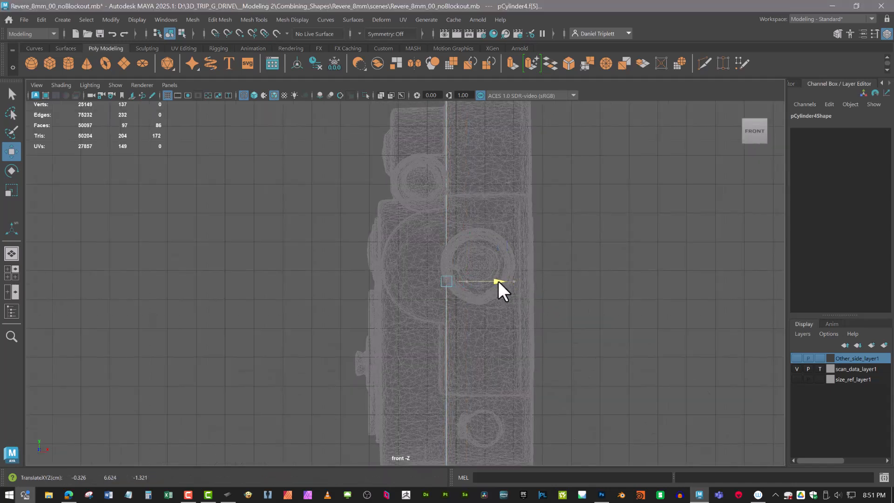
# Extrude the moved side faces outward to the scan's outer face with a Local Translate Z of 3.063.
pyautogui.click(514, 64)
pyautogui.moveTo(481, 125); pyautogui.dragTo(567, 131)
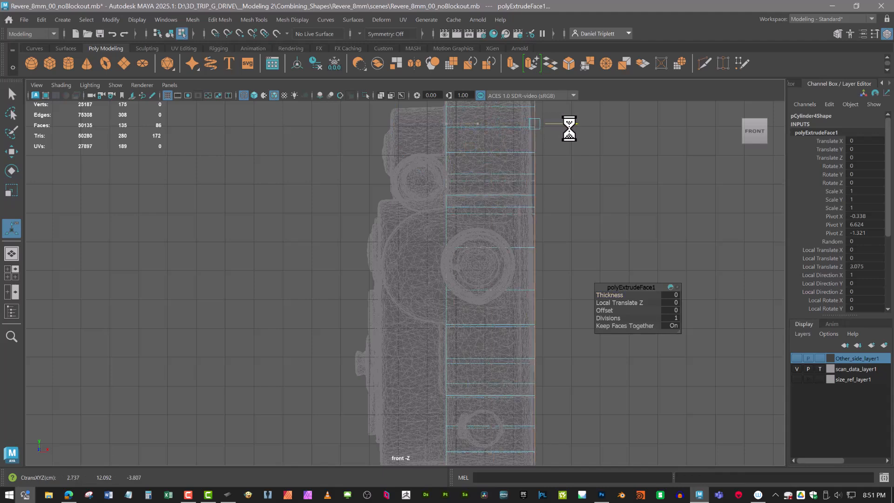
pyautogui.press('q')
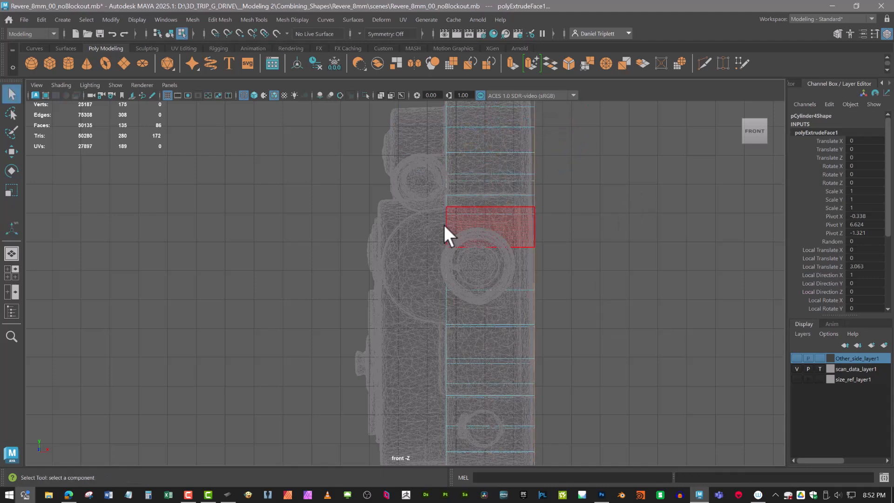
# Select the faces of the old ungridded side surface at the inner seam in perspective view and delete them.
pyautogui.press('space')
pyautogui.moveTo(443, 225); pyautogui.dragTo(445, 201)
pyautogui.doubleClick(365, 357)
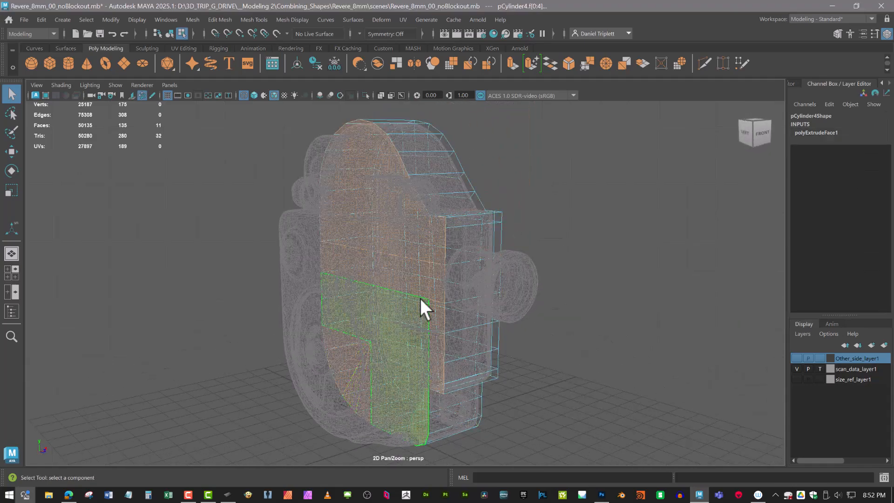
pyautogui.press('Delete')
# Compare the extruded body's width and upper corners with the scan in the back view.
pyautogui.moveTo(783, 172)
pyautogui.keyDown('alt'); pyautogui.mouseDown()
pyautogui.moveTo(530, 239)
pyautogui.moveTo(576, 245)
pyautogui.moveTo(571, 256)
pyautogui.moveTo(534, 263)
pyautogui.moveTo(555, 283)
pyautogui.moveTo(538, 292)
pyautogui.moveTo(523, 277)
pyautogui.moveTo(525, 352)
pyautogui.moveTo(409, 365)
pyautogui.moveTo(561, 335)
pyautogui.moveTo(435, 93)
pyautogui.moveTo(525, 313)
pyautogui.moveTo(603, 195)
pyautogui.moveTo(579, 225)
pyautogui.moveTo(556, 221)
pyautogui.mouseUp(); pyautogui.keyUp('alt')
pyautogui.press('5')
pyautogui.keyDown('alt'); pyautogui.moveTo(556, 222); pyautogui.dragTo(554, 219, button='right'); pyautogui.keyUp('alt')
pyautogui.press('space')
pyautogui.moveTo(533, 217); pyautogui.dragTo(494, 232)
pyautogui.keyDown('alt'); pyautogui.moveTo(548, 260); pyautogui.dragTo(601, 415, button='middle'); pyautogui.keyUp('alt')
pyautogui.keyDown('alt'); pyautogui.moveTo(524, 186); pyautogui.dragTo(534, 377, button='middle'); pyautogui.keyUp('alt')
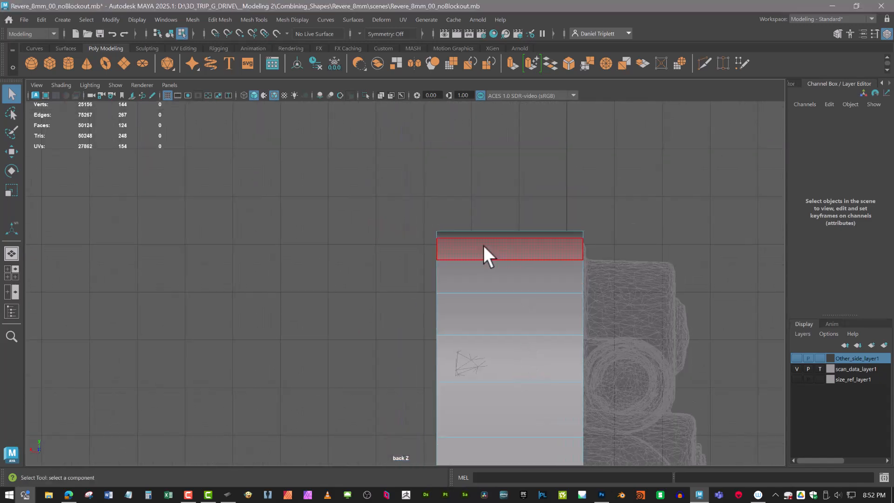
pyautogui.press('4')
pyautogui.keyDown('alt'); pyautogui.moveTo(485, 245); pyautogui.dragTo(520, 248, button='right'); pyautogui.keyUp('alt')
pyautogui.scroll(2, 520, 248)
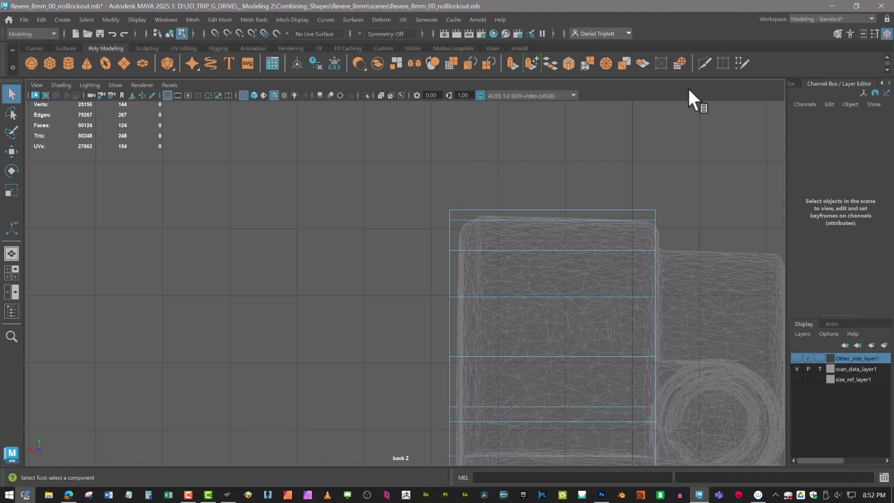
pyautogui.scroll(-6, 536, 279)
pyautogui.keyDown('alt'); pyautogui.moveTo(526, 294); pyautogui.dragTo(585, 210, button='middle'); pyautogui.keyUp('alt')
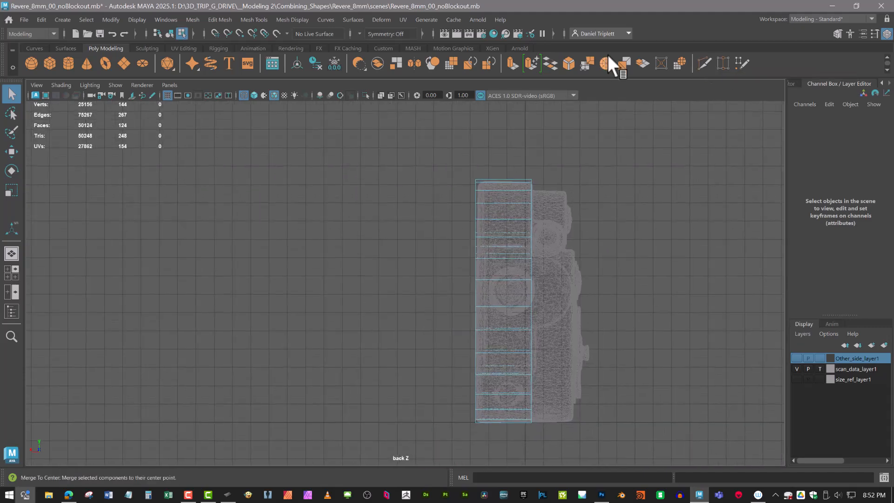
pyautogui.scroll(5, 521, 176)
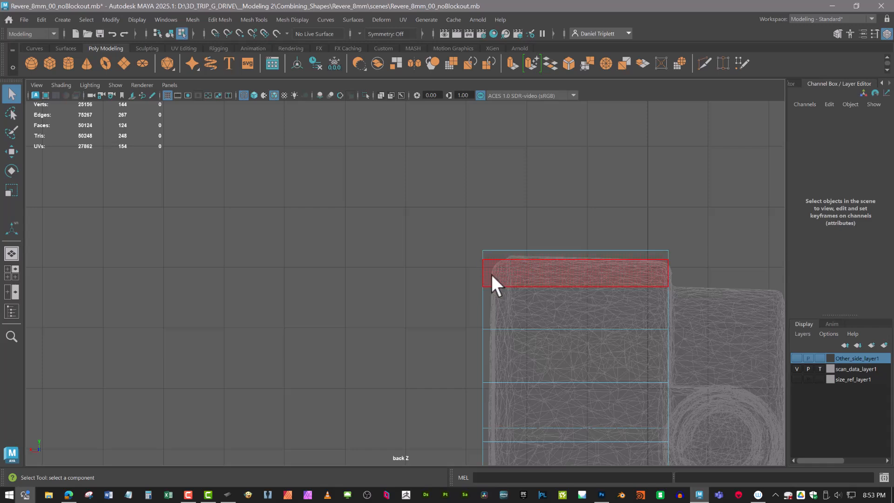
pyautogui.scroll(-3, 533, 264)
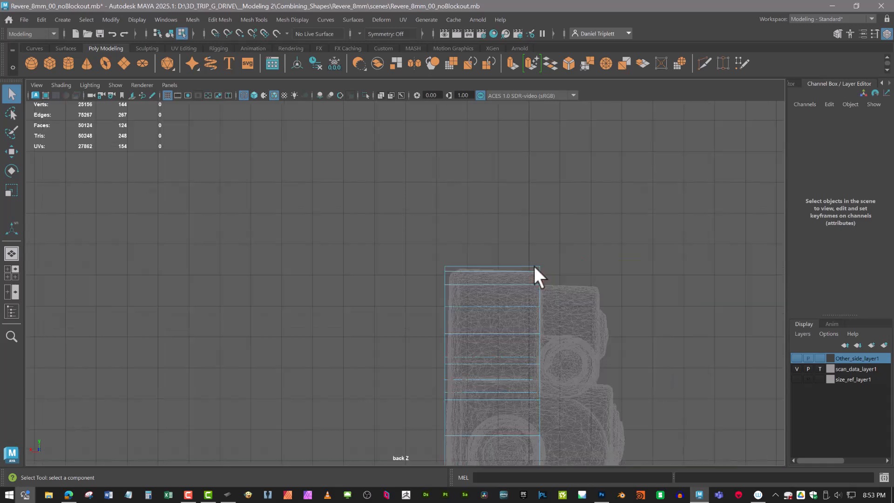
pyautogui.keyDown('alt'); pyautogui.moveTo(534, 274); pyautogui.dragTo(526, 208, button='middle'); pyautogui.keyUp('alt')
# Slice a straight vertical edge line through the extruded body with Multi-Cut, just inside its outer side in back view.
pyautogui.click(706, 57)
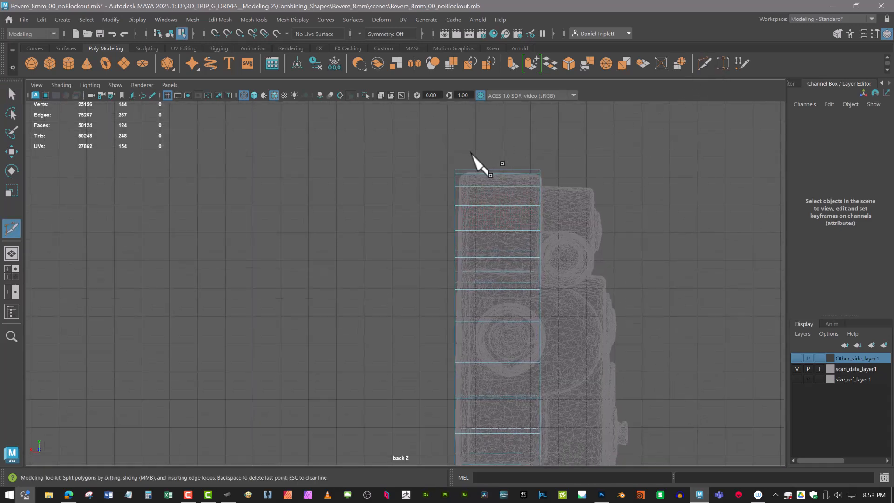
pyautogui.scroll(-3, 564, 218)
pyautogui.keyDown('alt'); pyautogui.moveTo(577, 226); pyautogui.dragTo(581, 191, button='middle'); pyautogui.keyUp('alt')
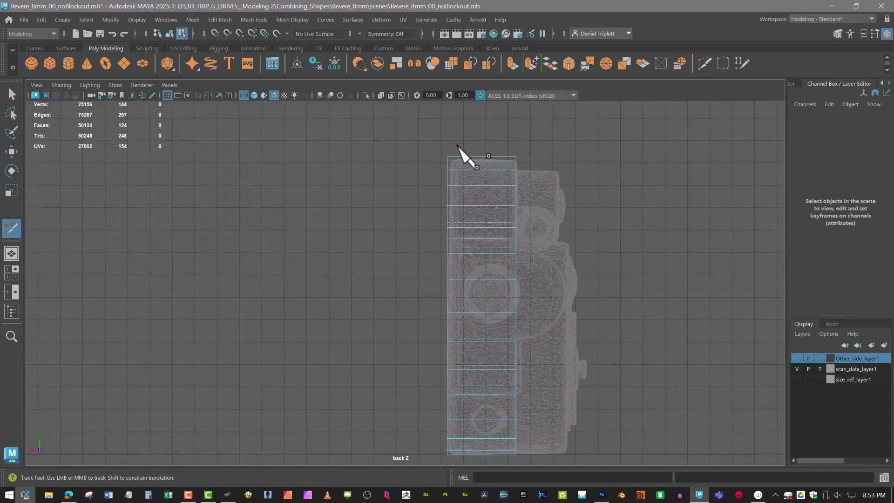
pyautogui.keyDown('shift'); pyautogui.moveTo(449, 470); pyautogui.dragTo(450, 470); pyautogui.keyUp('shift')
# Turn on smooth preview in shaded perspective view and inspect the body's rounded outer edge.
pyautogui.press('space')
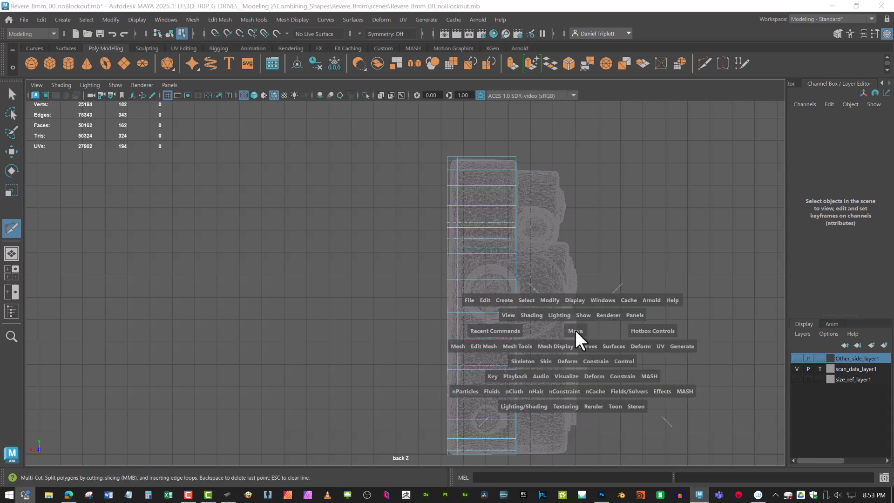
pyautogui.moveTo(575, 330); pyautogui.dragTo(576, 308)
pyautogui.moveTo(596, 323)
pyautogui.keyDown('alt'); pyautogui.mouseDown()
pyautogui.moveTo(617, 322)
pyautogui.moveTo(535, 320)
pyautogui.mouseUp(); pyautogui.keyUp('alt')
pyautogui.press('5')
pyautogui.scroll(4, 527, 308)
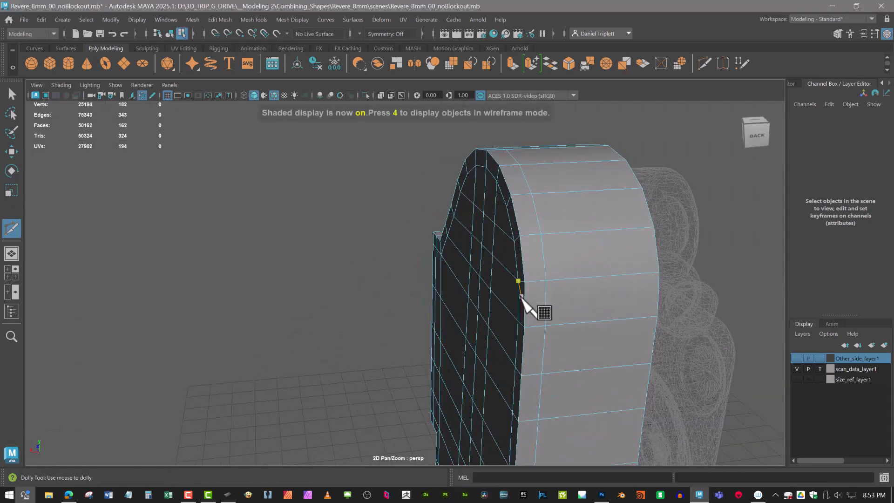
pyautogui.press('3')
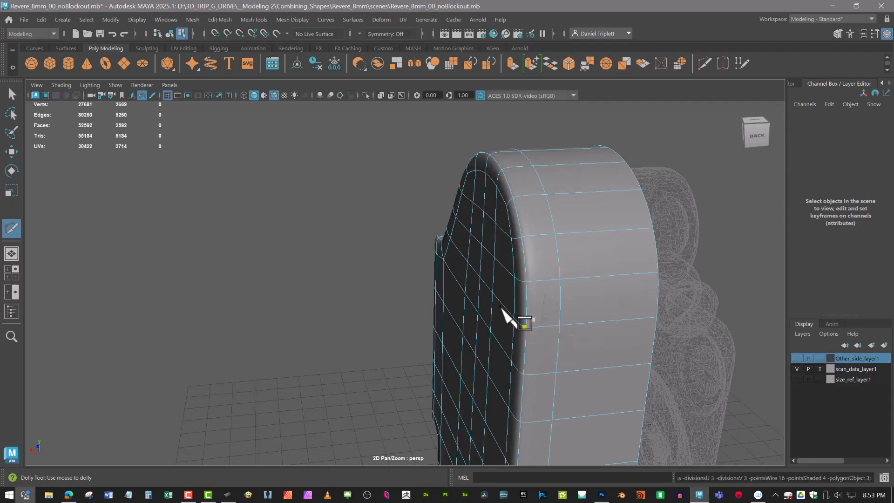
pyautogui.keyDown('alt'); pyautogui.moveTo(509, 320); pyautogui.dragTo(445, 308); pyautogui.keyUp('alt')
# Compare the smoothed body's rounded upper corner with the scan's corner in wireframe back view.
pyautogui.press('space')
pyautogui.keyDown('alt'); pyautogui.moveTo(494, 287); pyautogui.dragTo(489, 333, button='middle'); pyautogui.keyUp('alt')
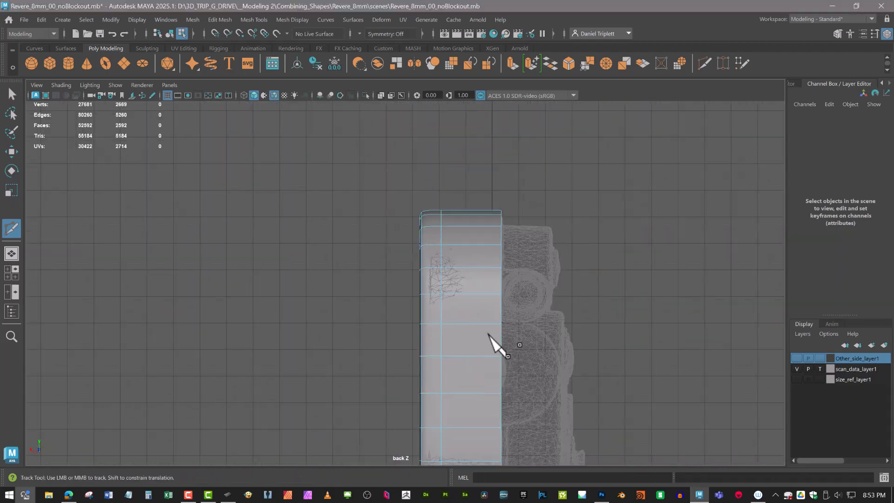
pyautogui.press('4')
pyautogui.scroll(2, 510, 247)
pyautogui.keyDown('alt'); pyautogui.moveTo(517, 224); pyautogui.dragTo(489, 342, button='middle'); pyautogui.keyUp('alt')
pyautogui.scroll(5, 499, 335)
pyautogui.keyDown('alt'); pyautogui.moveTo(488, 377); pyautogui.dragTo(509, 273, button='middle'); pyautogui.keyUp('alt')
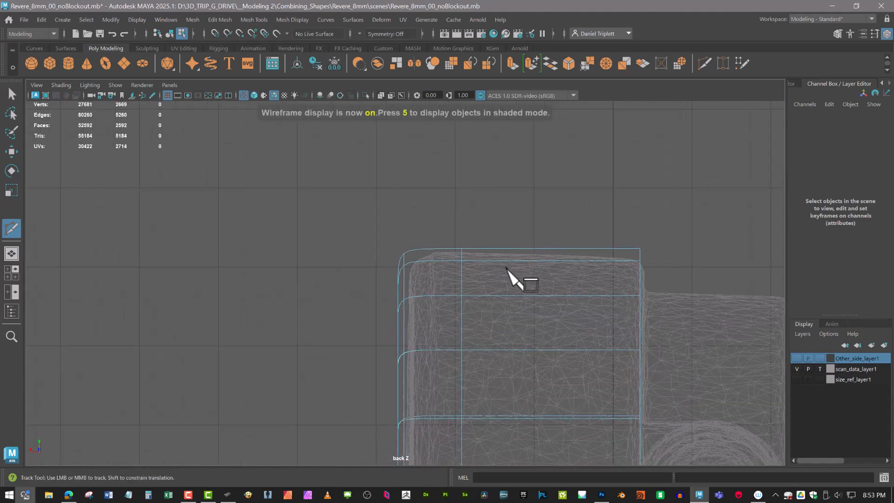
pyautogui.scroll(3, 461, 262)
pyautogui.scroll(-6, 416, 279)
pyautogui.keyDown('alt'); pyautogui.moveTo(417, 279); pyautogui.dragTo(428, 134, button='middle'); pyautogui.keyUp('alt')
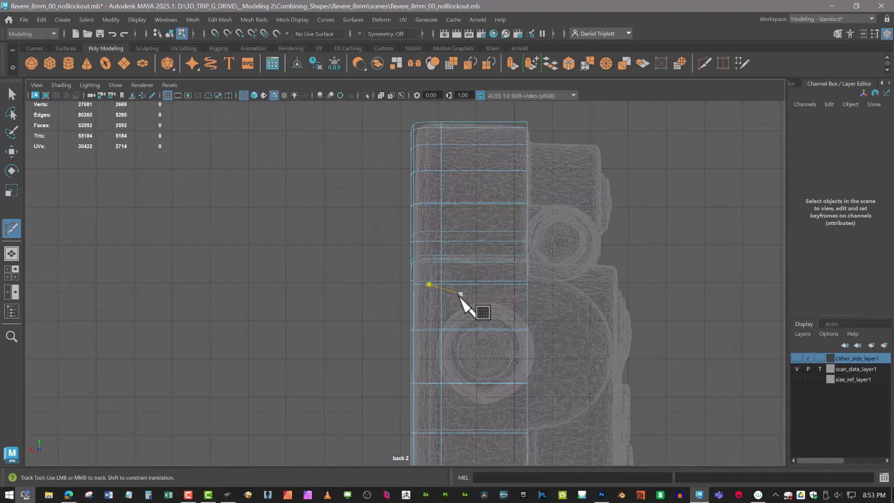
pyautogui.keyDown('alt'); pyautogui.moveTo(468, 347); pyautogui.dragTo(490, 493, button='middle'); pyautogui.keyUp('alt')
pyautogui.keyDown('alt'); pyautogui.moveTo(498, 249); pyautogui.dragTo(539, 250, button='right'); pyautogui.keyUp('alt')
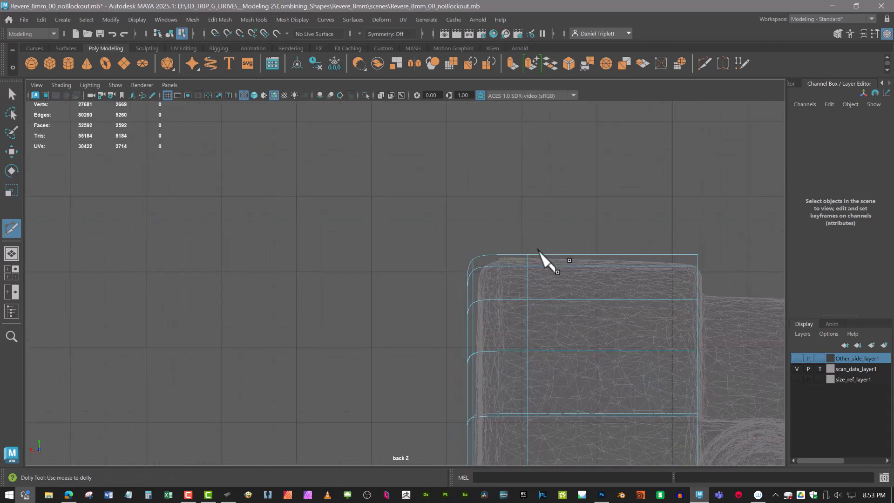
pyautogui.keyDown('alt'); pyautogui.moveTo(539, 249); pyautogui.dragTo(514, 244, button='middle'); pyautogui.keyUp('alt')
# Select the vertical edge loop beside the body's outer side and adjust its sideways position to match the scan's corner rounding.
pyautogui.press('w')
pyautogui.doubleClick(502, 284)
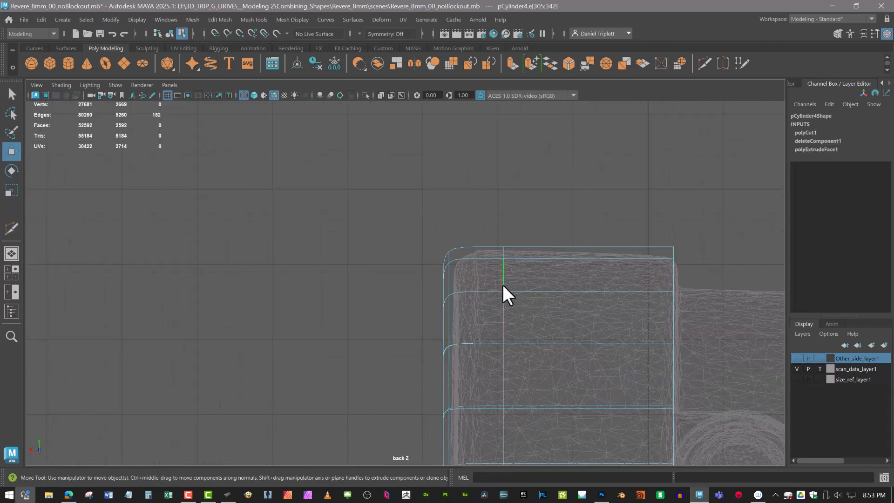
pyautogui.scroll(-6, 504, 322)
pyautogui.keyDown('alt'); pyautogui.moveTo(504, 322); pyautogui.dragTo(509, 223, button='middle'); pyautogui.keyUp('alt')
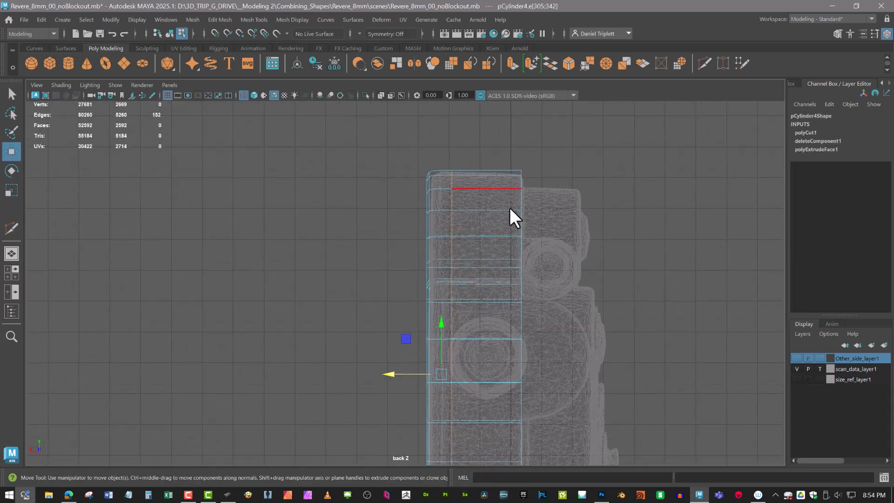
pyautogui.scroll(3, 479, 326)
pyautogui.moveTo(392, 393); pyautogui.dragTo(443, 386)
pyautogui.keyDown('alt'); pyautogui.moveTo(517, 409); pyautogui.dragTo(573, 264, button='middle'); pyautogui.keyUp('alt')
pyautogui.scroll(-4, 572, 264)
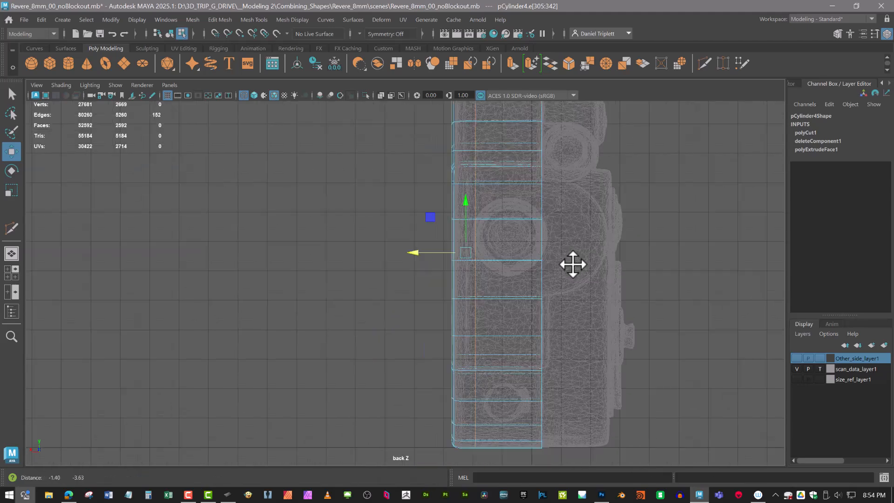
# Select the vertices along the body's outer side in back view and shift them slightly sideways to match the scan's outer face.
pyautogui.moveTo(457, 193); pyautogui.dragTo(396, 196, button='right')
pyautogui.scroll(-2, 402, 191)
pyautogui.keyDown('alt'); pyautogui.moveTo(401, 191); pyautogui.dragTo(417, 247, button='middle'); pyautogui.keyUp('alt')
pyautogui.moveTo(426, 152)
pyautogui.mouseDown()
pyautogui.moveTo(441, 469)
pyautogui.moveTo(464, 475)
pyautogui.mouseUp()
pyautogui.keyDown('alt'); pyautogui.moveTo(531, 222); pyautogui.dragTo(511, 256, button='middle'); pyautogui.keyUp('alt')
pyautogui.scroll(4, 511, 256)
pyautogui.moveTo(417, 426); pyautogui.dragTo(419, 427)
pyautogui.keyDown('alt'); pyautogui.moveTo(517, 222); pyautogui.dragTo(486, 299, button='middle'); pyautogui.keyUp('alt')
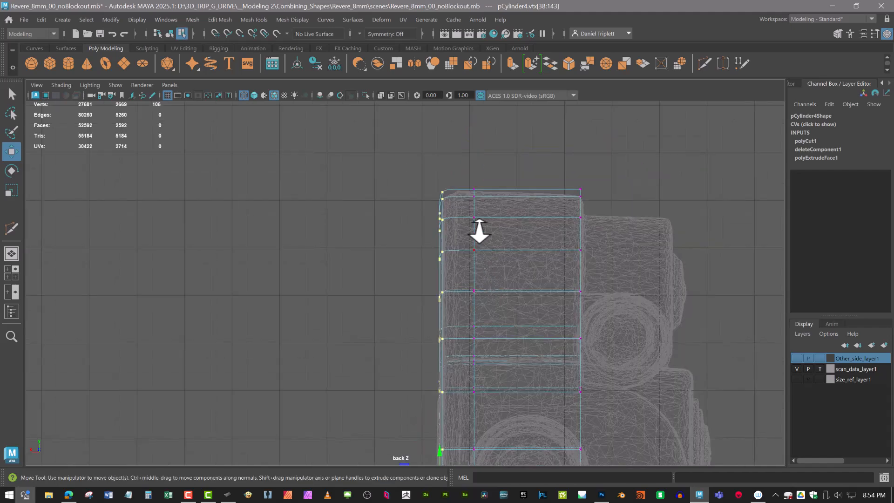
pyautogui.scroll(2, 492, 204)
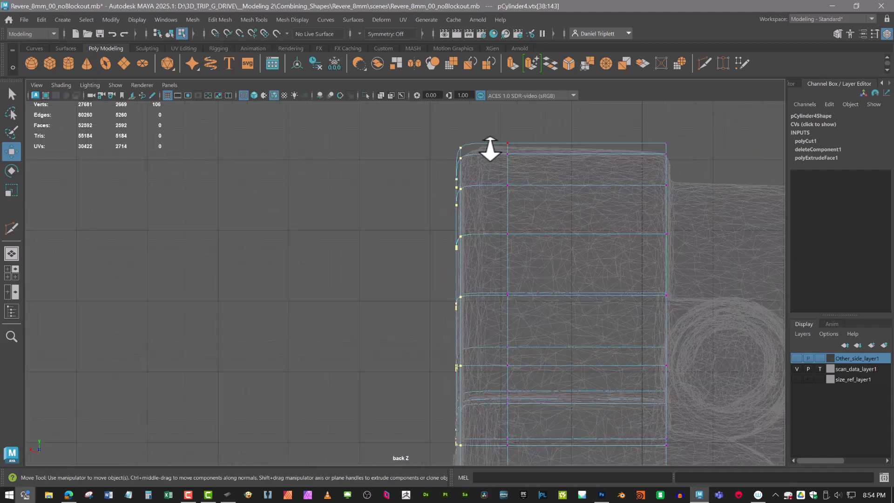
pyautogui.scroll(-10, 541, 186)
pyautogui.scroll(5, 513, 303)
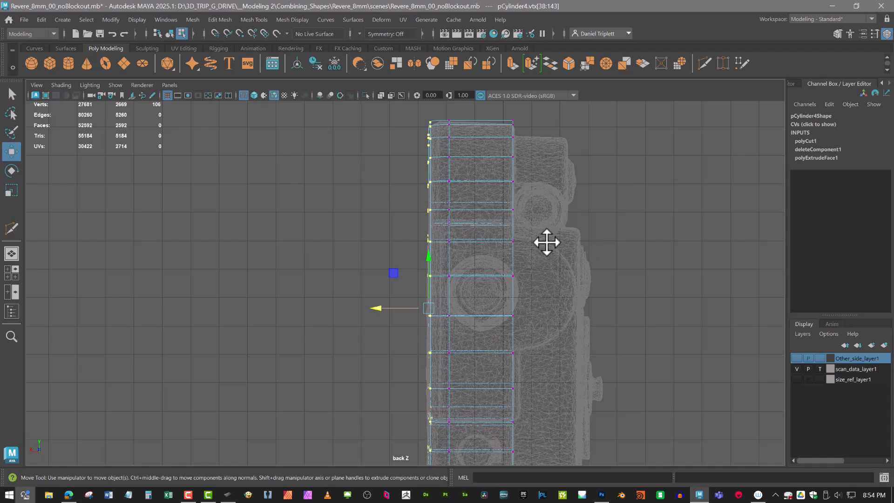
pyautogui.keyDown('alt'); pyautogui.moveTo(512, 176); pyautogui.dragTo(494, 169, button='middle'); pyautogui.keyUp('alt')
# Return to shaded perspective view in object mode, turn off X-ray, and inspect the smoothed body's rounded edge.
pyautogui.press('space')
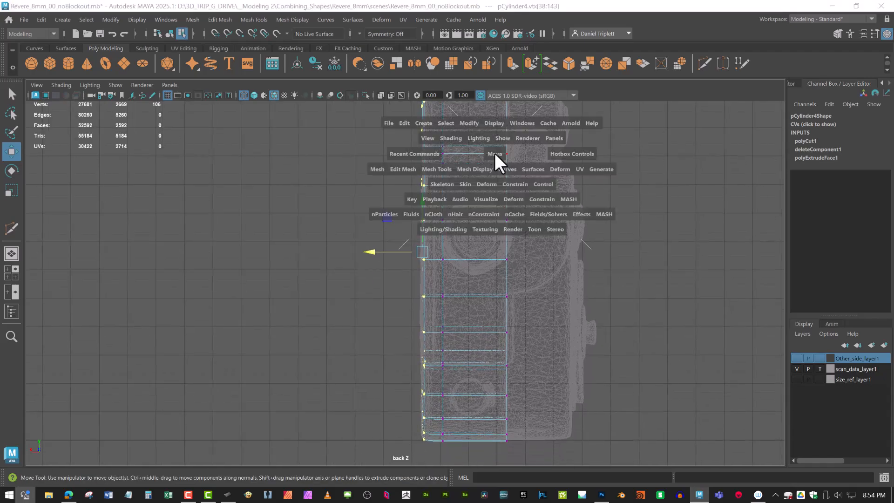
pyautogui.moveTo(494, 153); pyautogui.dragTo(496, 125)
pyautogui.keyDown('alt'); pyautogui.moveTo(544, 244); pyautogui.dragTo(591, 259); pyautogui.keyUp('alt')
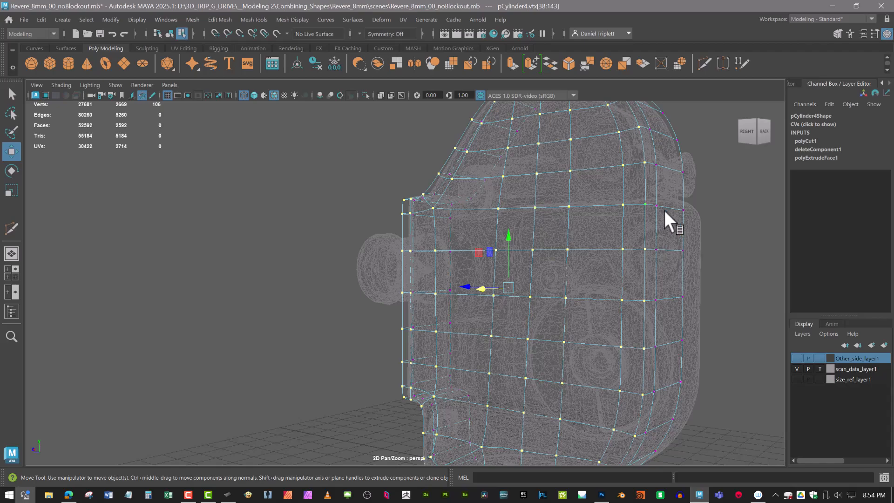
pyautogui.moveTo(664, 211)
pyautogui.keyDown('alt'); pyautogui.mouseDown()
pyautogui.moveTo(601, 228)
pyautogui.moveTo(491, 157)
pyautogui.moveTo(550, 333)
pyautogui.moveTo(606, 243)
pyautogui.mouseUp(); pyautogui.keyUp('alt')
pyautogui.press('5')
pyautogui.moveTo(611, 194)
pyautogui.mouseDown(button='right')
pyautogui.moveTo(663, 194)
pyautogui.moveTo(661, 177)
pyautogui.mouseUp(button='right')
pyautogui.keyDown('alt'); pyautogui.moveTo(643, 219); pyautogui.dragTo(581, 299, button='right'); pyautogui.keyUp('alt')
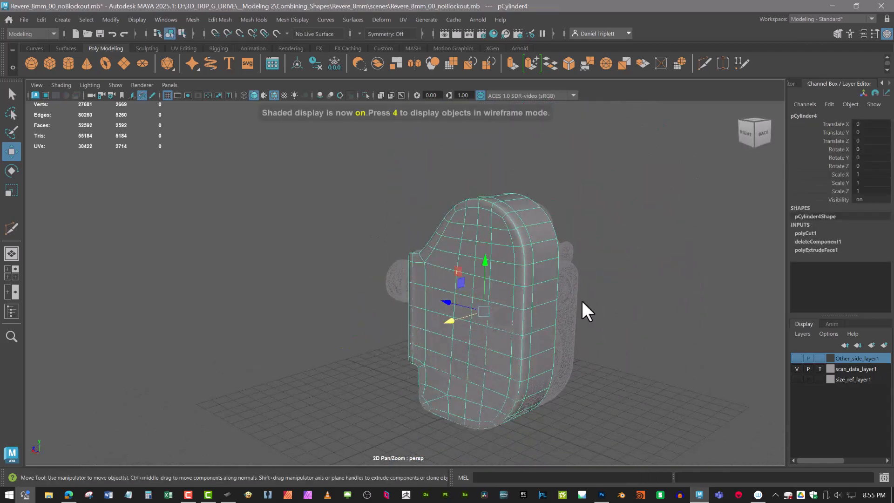
pyautogui.keyDown('alt'); pyautogui.moveTo(582, 302); pyautogui.dragTo(583, 329); pyautogui.keyUp('alt')
pyautogui.click(583, 330)
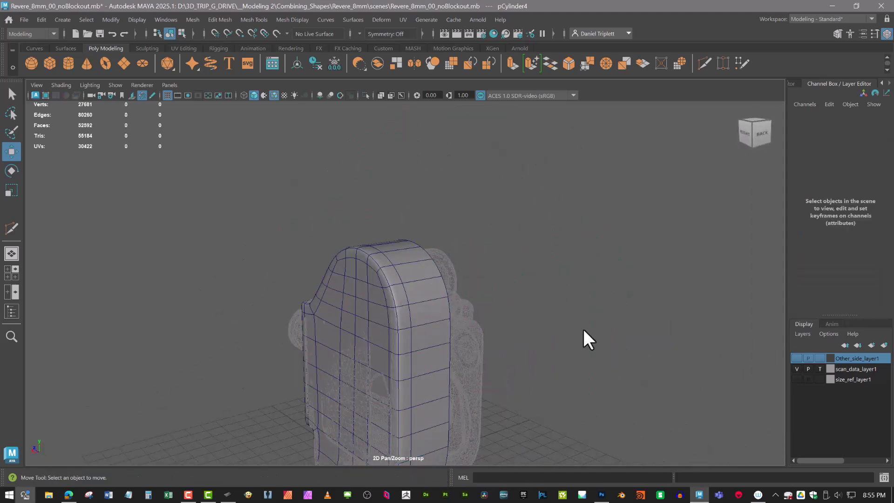
pyautogui.keyDown('alt'); pyautogui.moveTo(583, 330); pyautogui.dragTo(601, 260, button='middle'); pyautogui.keyUp('alt')
pyautogui.click(274, 95)
pyautogui.keyDown('alt'); pyautogui.moveTo(616, 262); pyautogui.dragTo(651, 267); pyautogui.keyUp('alt')
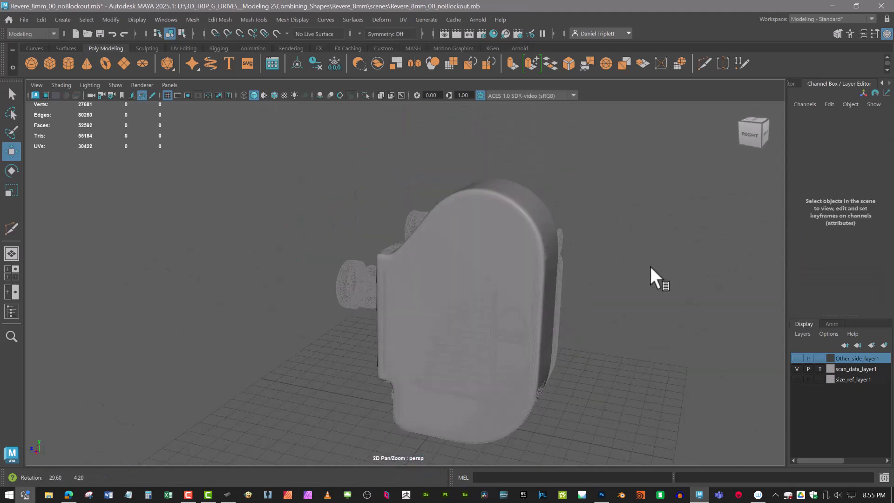
# Hide the scan_data_layer1 layer, face the body's flat side, and turn off its smooth preview.
pyautogui.click(797, 367)
pyautogui.keyDown('alt'); pyautogui.moveTo(613, 321); pyautogui.dragTo(536, 278); pyautogui.keyUp('alt')
pyautogui.keyDown('alt'); pyautogui.moveTo(643, 304); pyautogui.dragTo(429, 243); pyautogui.keyUp('alt')
pyautogui.click(537, 307)
pyautogui.keyDown('alt'); pyautogui.moveTo(529, 365); pyautogui.dragTo(530, 350); pyautogui.keyUp('alt')
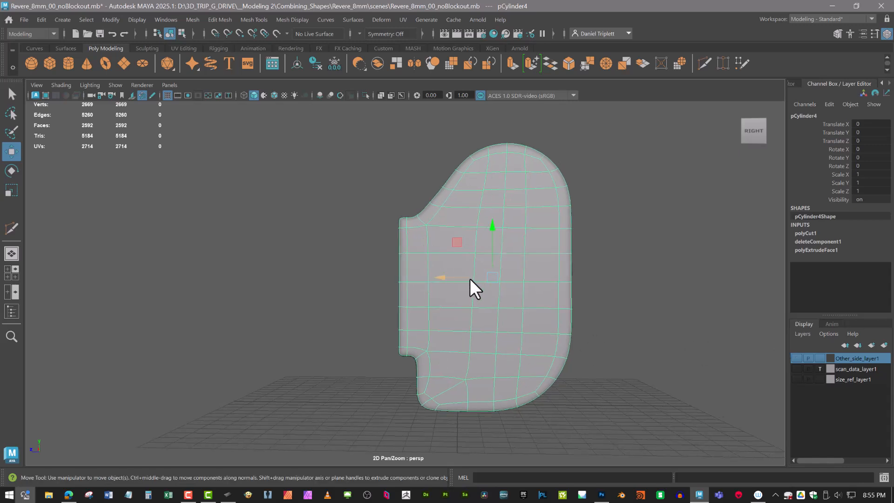
pyautogui.keyDown('alt'); pyautogui.moveTo(470, 279); pyautogui.dragTo(636, 200, button='right'); pyautogui.keyUp('alt')
pyautogui.keyDown('alt'); pyautogui.moveTo(581, 355); pyautogui.dragTo(554, 256, button='right'); pyautogui.keyUp('alt')
pyautogui.press('1')
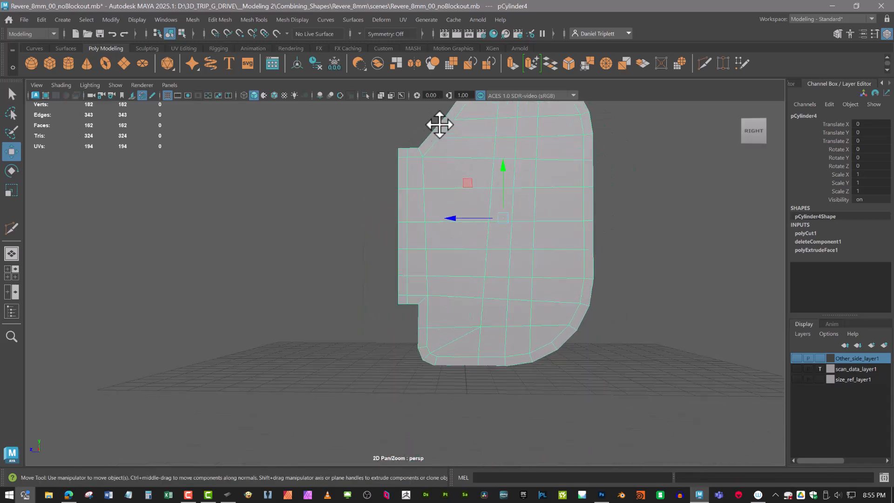
# Select the interior vertices of the body's flat side and apply Average Vertices with 10 iterations repeatedly to even out their spacing.
pyautogui.keyDown('alt'); pyautogui.moveTo(549, 222); pyautogui.dragTo(530, 243, button='middle'); pyautogui.keyUp('alt')
pyautogui.moveTo(562, 193); pyautogui.dragTo(512, 184, button='right')
pyautogui.moveTo(512, 169); pyautogui.dragTo(571, 331)
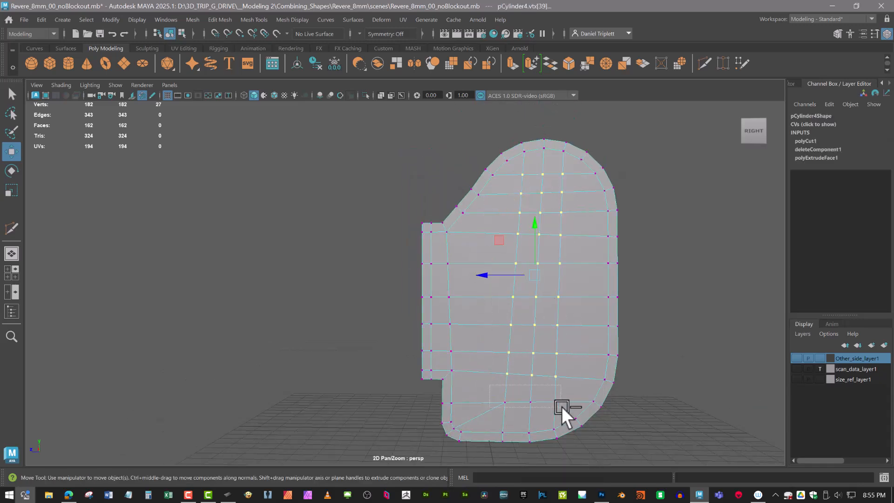
pyautogui.keyDown('shift'); pyautogui.moveTo(562, 406); pyautogui.dragTo(563, 409); pyautogui.keyUp('shift')
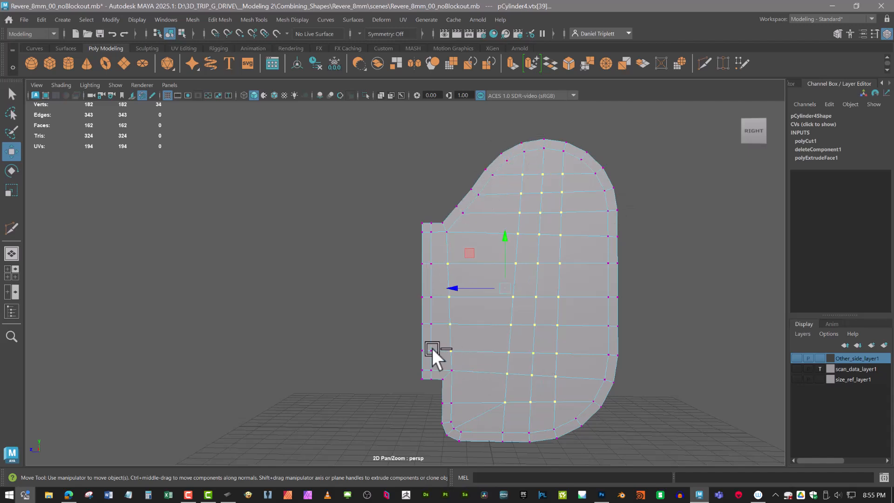
pyautogui.click(221, 19)
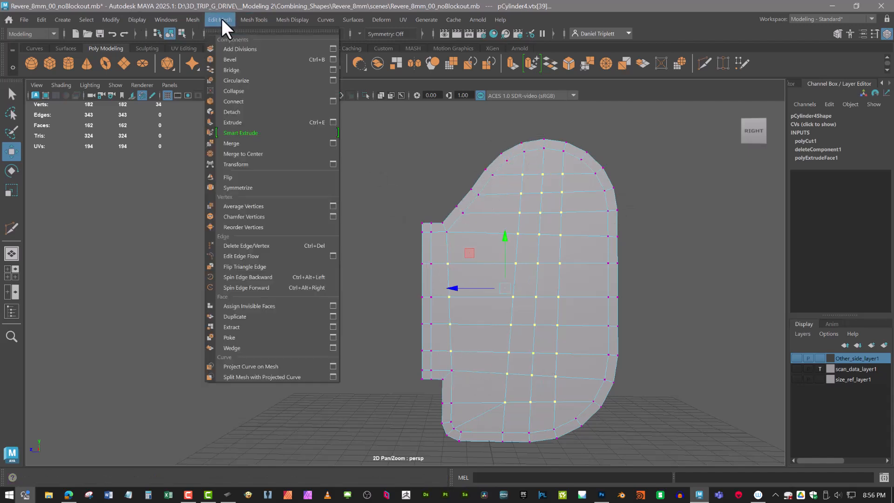
pyautogui.click(251, 206)
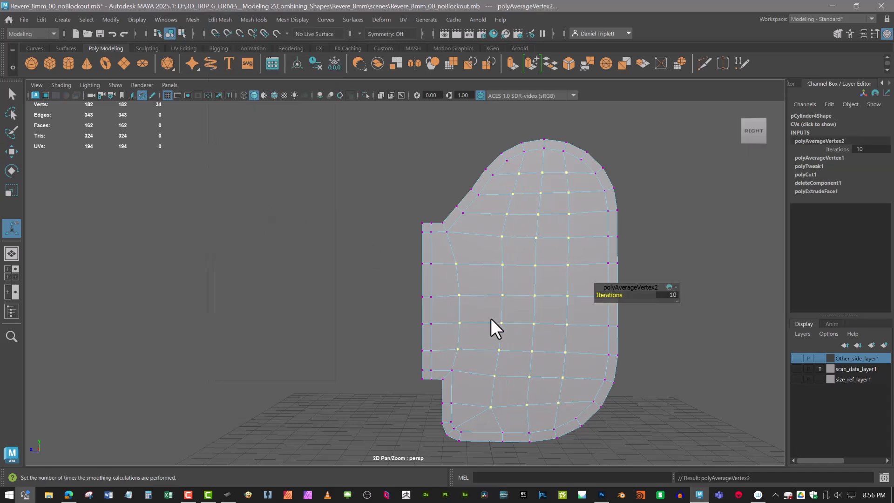
pyautogui.press('g')
pyautogui.press('g')
pyautogui.press('g')
pyautogui.press('g')
pyautogui.press('g')
pyautogui.press('g')
pyautogui.press('g')
pyautogui.press('g')
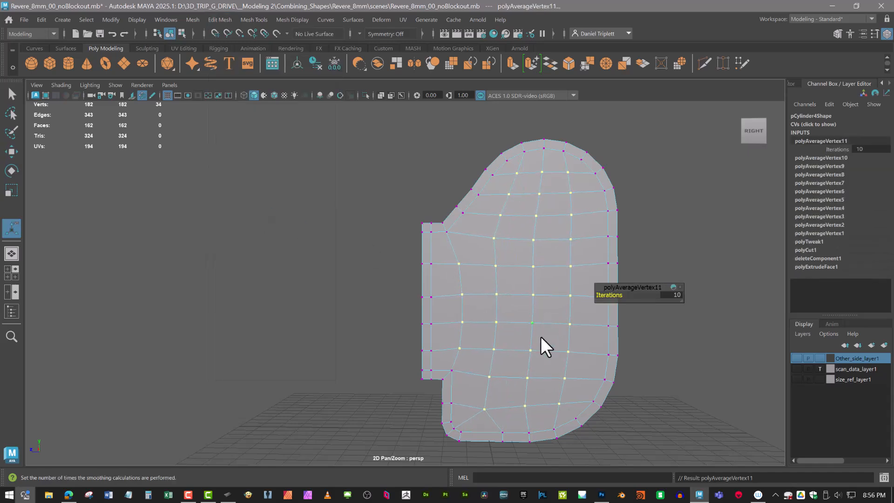
# Return to object mode and inspect the evened-out edge flow on the body's flat side near the front notch.
pyautogui.keyDown('alt'); pyautogui.moveTo(541, 337); pyautogui.dragTo(509, 300, button='middle'); pyautogui.keyUp('alt')
pyautogui.moveTo(489, 234); pyautogui.dragTo(562, 176, button='right')
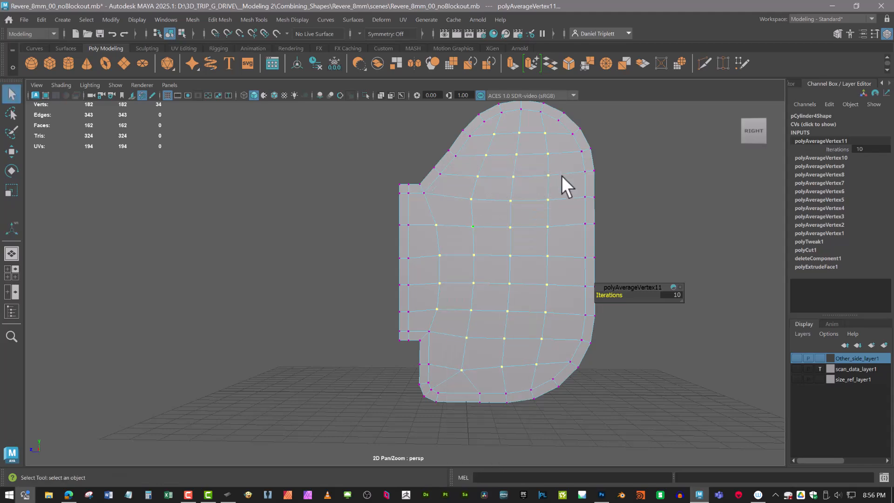
pyautogui.click(646, 215)
pyautogui.click(536, 248)
pyautogui.keyDown('alt'); pyautogui.moveTo(519, 275); pyautogui.dragTo(473, 301); pyautogui.keyUp('alt')
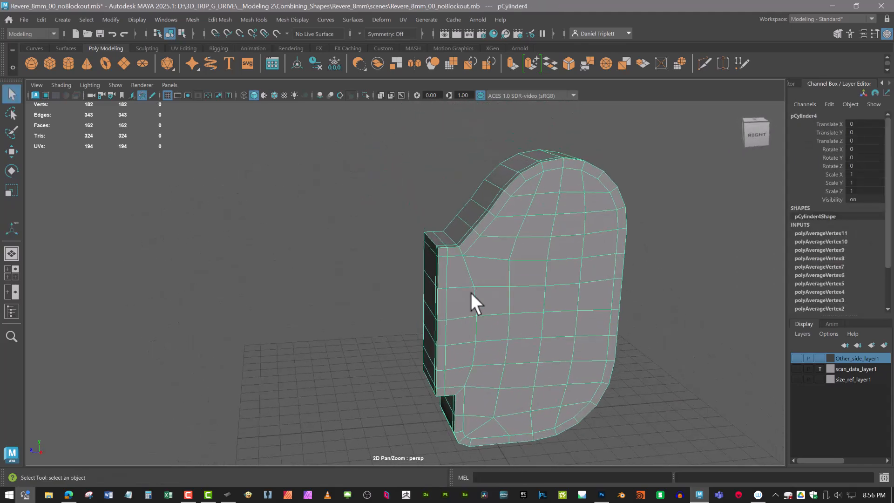
pyautogui.scroll(5, 455, 246)
pyautogui.keyDown('alt'); pyautogui.moveTo(456, 246); pyautogui.dragTo(605, 292); pyautogui.keyUp('alt')
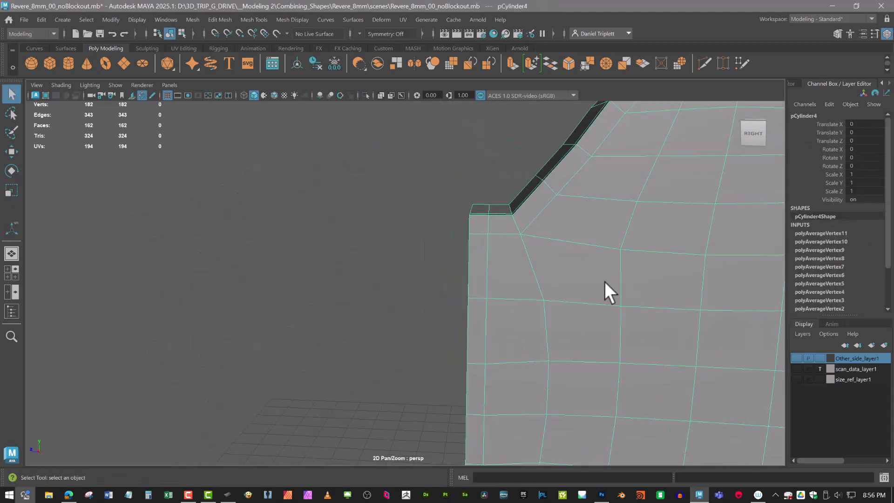
pyautogui.scroll(-3, 605, 291)
# Show the scan layer and compare the body's upper front corner with the scan in wireframe side view.
pyautogui.click(797, 369)
pyautogui.press('space')
pyautogui.click(592, 286)
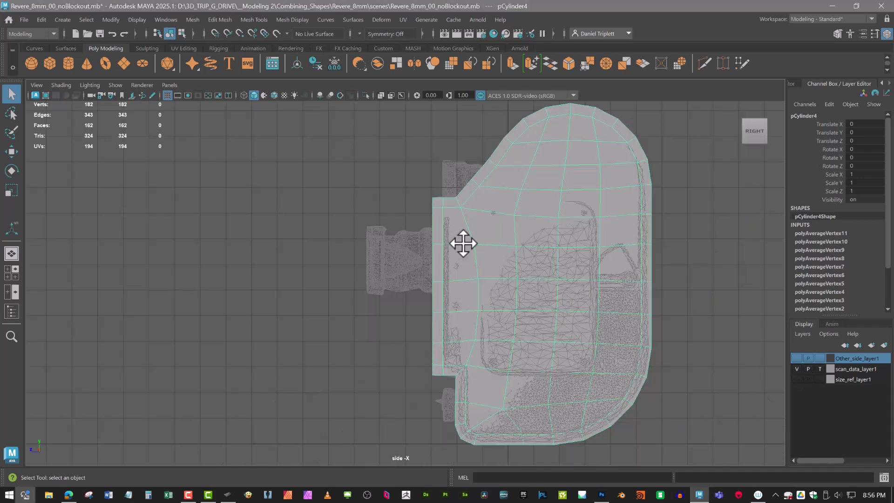
pyautogui.scroll(4, 482, 239)
pyautogui.press('4')
pyautogui.scroll(2, 485, 237)
pyautogui.scroll(3, 407, 294)
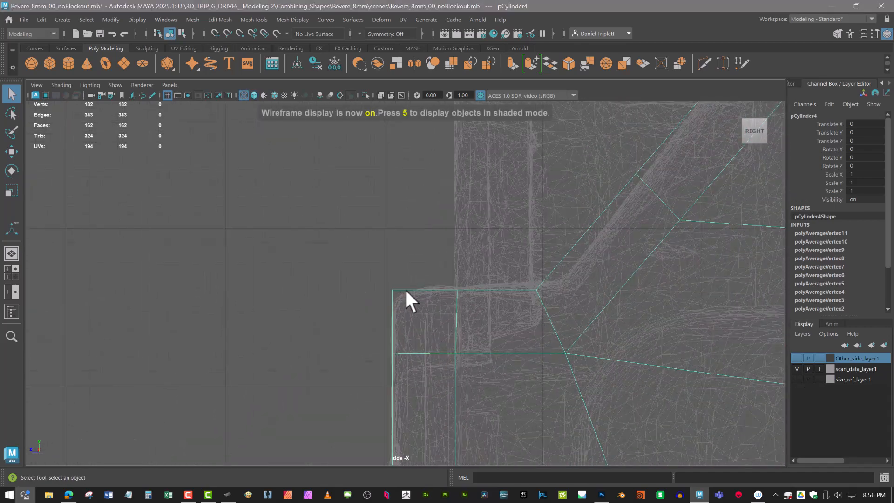
# Try nudging the upper and lower front corner vertices in side view to fit the scan's rounded corners.
pyautogui.moveTo(410, 194); pyautogui.dragTo(365, 200, button='right')
pyautogui.click(397, 293)
pyautogui.press('w')
pyautogui.moveTo(357, 255)
pyautogui.mouseDown()
pyautogui.moveTo(364, 259)
pyautogui.moveTo(357, 258)
pyautogui.mouseUp()
pyautogui.click(456, 290)
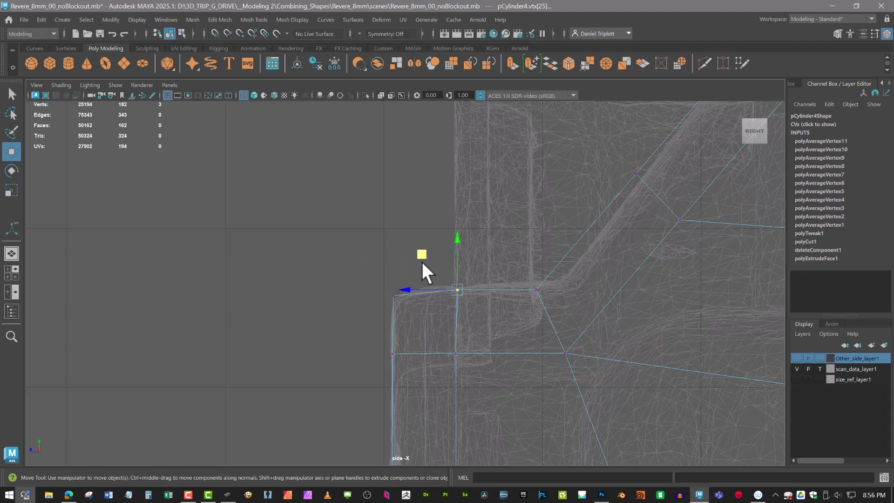
pyautogui.scroll(-6, 438, 359)
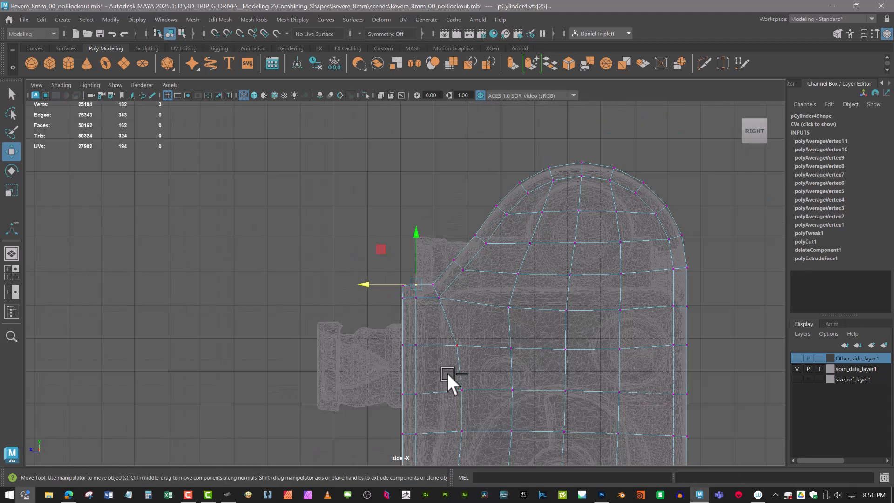
pyautogui.scroll(6, 451, 295)
pyautogui.click(439, 266)
pyautogui.moveTo(405, 232); pyautogui.dragTo(415, 236)
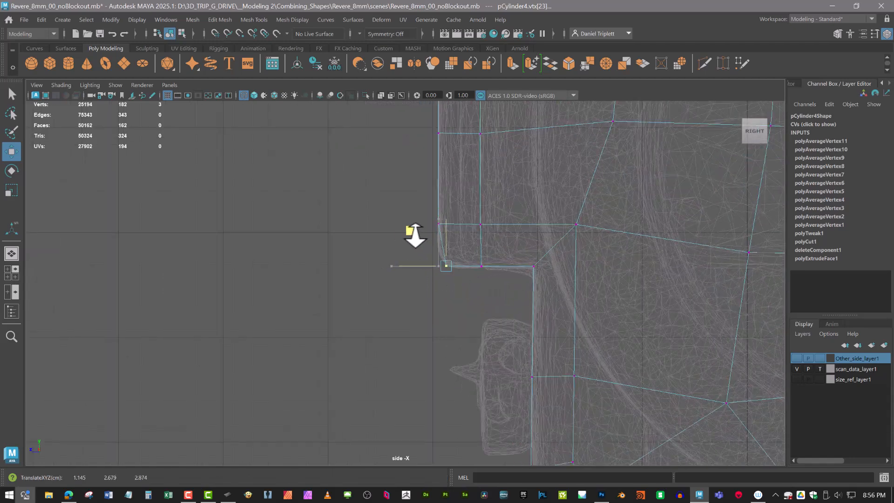
pyautogui.scroll(-6, 489, 281)
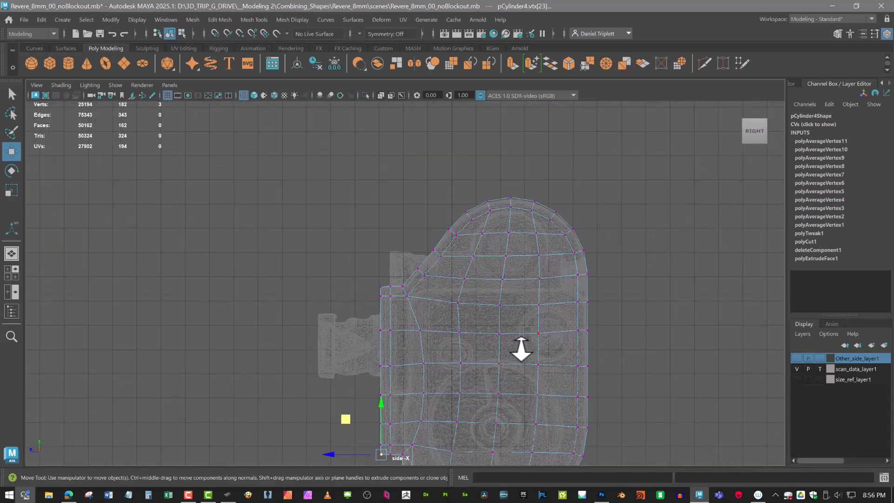
# Compare the smoothed front corners with the scan and undo the corner vertex moves.
pyautogui.scroll(5, 387, 305)
pyautogui.press('3')
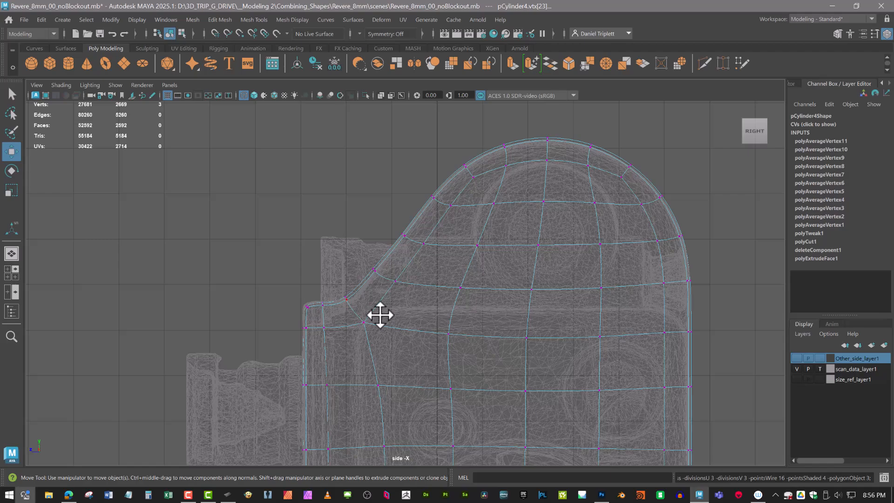
pyautogui.scroll(3, 380, 315)
pyautogui.click(403, 335)
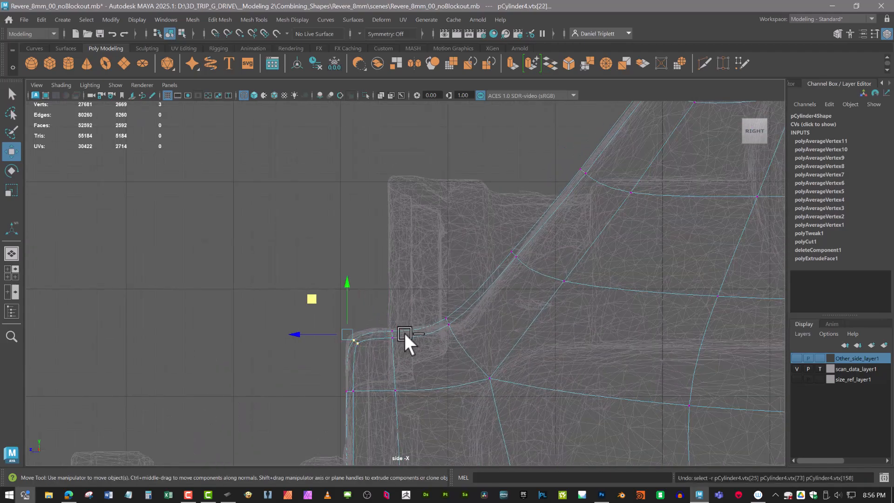
pyautogui.scroll(-3, 408, 337)
pyautogui.scroll(7, 496, 296)
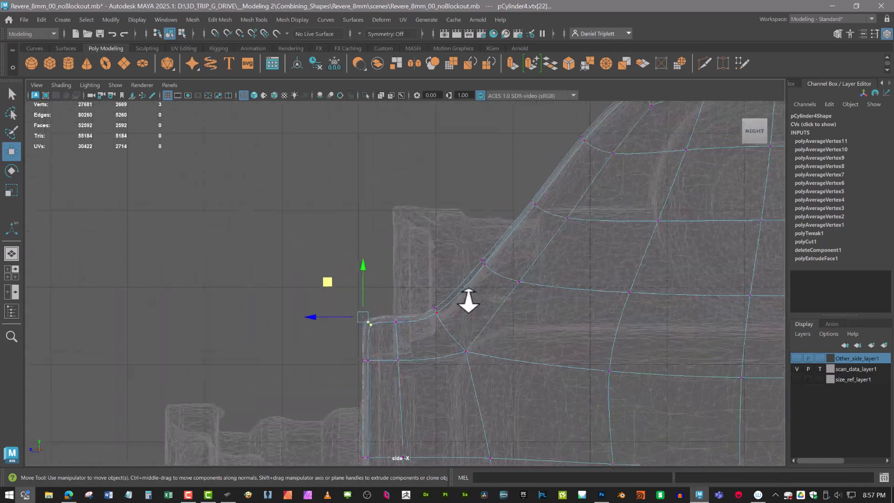
# Move the vertices where the upper front ledge meets the slope, and the next ones up the slope, backward to match the scan.
pyautogui.moveTo(424, 306); pyautogui.dragTo(468, 353)
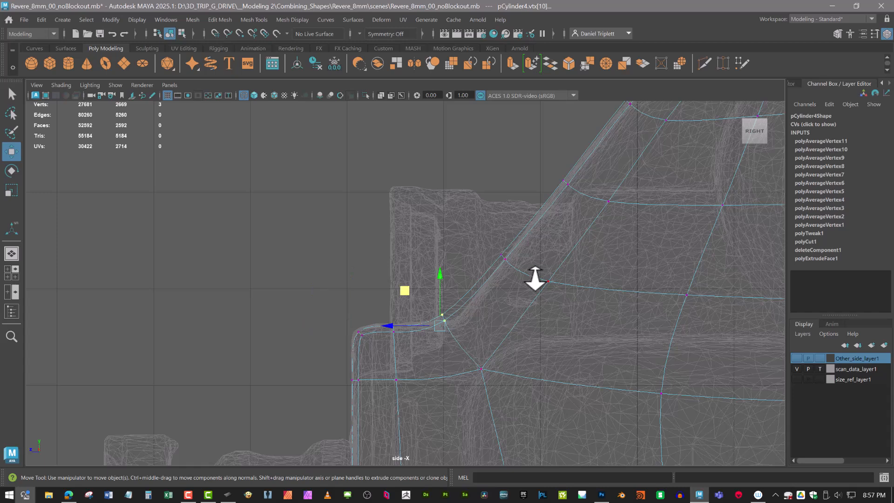
pyautogui.press('5')
pyautogui.press('1')
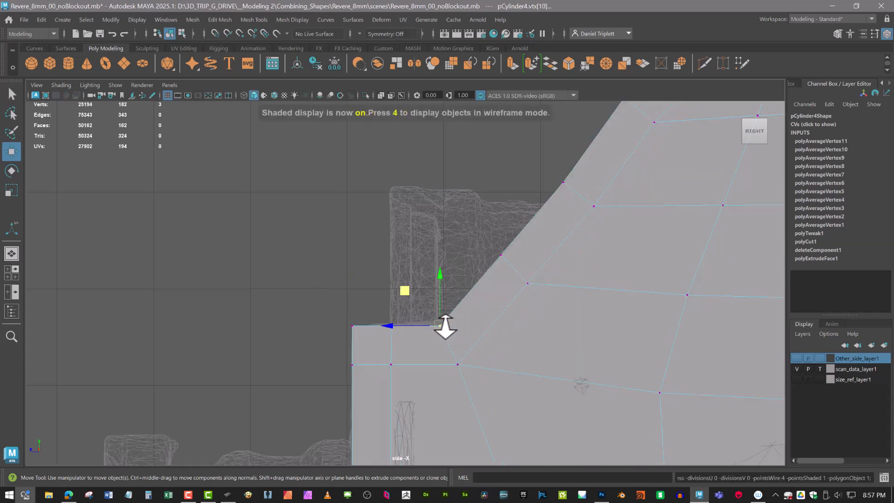
pyautogui.keyDown('ctrl'); pyautogui.keyDown('shift'); pyautogui.moveTo(405, 289); pyautogui.dragTo(420, 294); pyautogui.keyUp('shift'); pyautogui.keyUp('ctrl')
pyautogui.moveTo(398, 323); pyautogui.dragTo(411, 329)
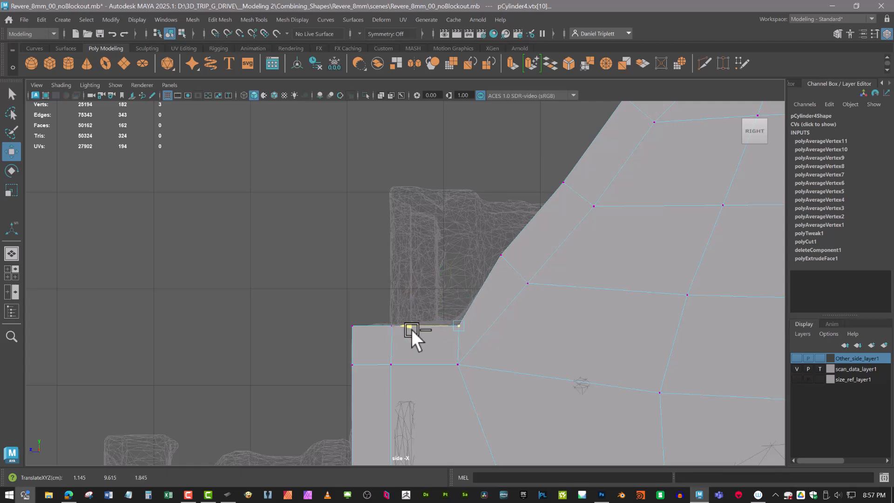
pyautogui.click(501, 254)
pyautogui.moveTo(468, 221); pyautogui.dragTo(472, 227)
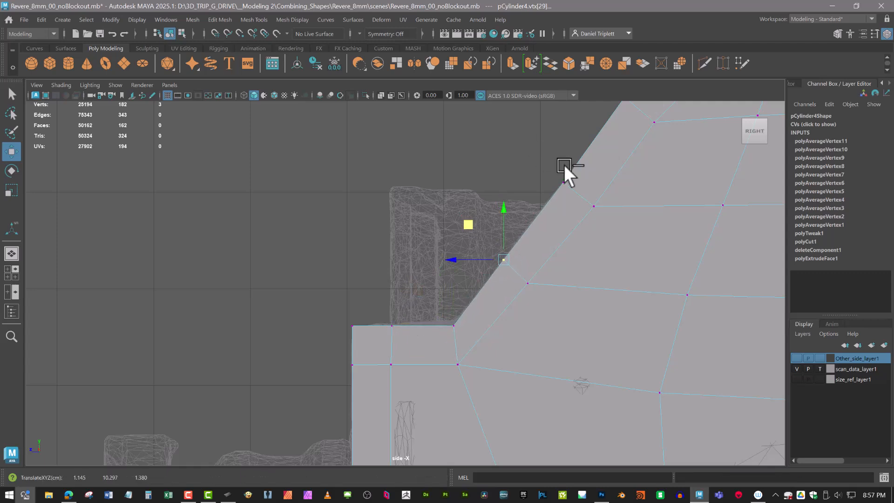
pyautogui.keyDown('alt'); pyautogui.moveTo(573, 196); pyautogui.dragTo(536, 251, button='right'); pyautogui.keyUp('alt')
pyautogui.press('3')
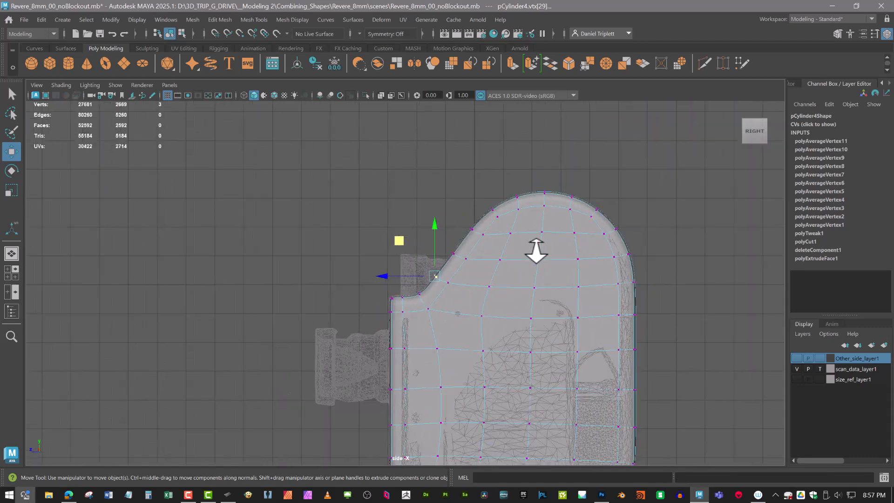
# Turn off smooth preview, return to object mode in perspective view, and delete the body's construction history.
pyautogui.keyDown('alt'); pyautogui.moveTo(599, 404); pyautogui.dragTo(581, 269, button='middle'); pyautogui.keyUp('alt')
pyautogui.press('1')
pyautogui.keyDown('alt'); pyautogui.moveTo(598, 153); pyautogui.dragTo(540, 183, button='middle'); pyautogui.keyUp('alt')
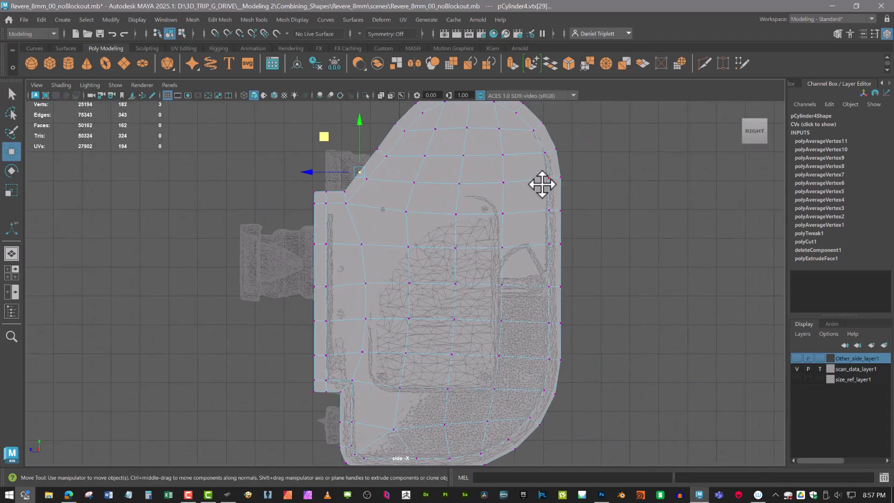
pyautogui.moveTo(541, 184); pyautogui.dragTo(602, 169, button='right')
pyautogui.keyDown('alt'); pyautogui.click(560, 228); pyautogui.keyUp('alt')
pyautogui.press('space')
pyautogui.moveTo(542, 223); pyautogui.dragTo(558, 188)
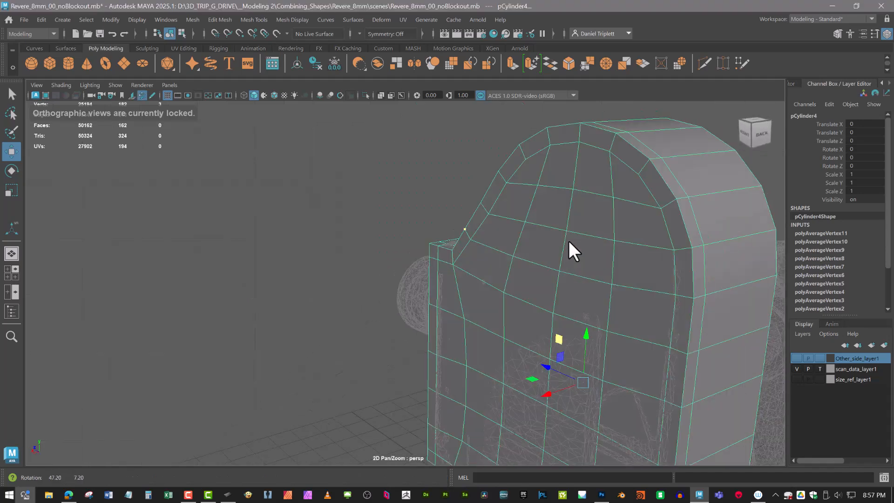
pyautogui.keyDown('alt'); pyautogui.moveTo(569, 241); pyautogui.dragTo(507, 238); pyautogui.keyUp('alt')
pyautogui.click(315, 64)
pyautogui.scroll(-5, 433, 217)
pyautogui.keyDown('alt'); pyautogui.moveTo(433, 216); pyautogui.dragTo(457, 269); pyautogui.keyUp('alt')
pyautogui.keyDown('alt'); pyautogui.moveTo(457, 270); pyautogui.dragTo(485, 242, button='middle'); pyautogui.keyUp('alt')
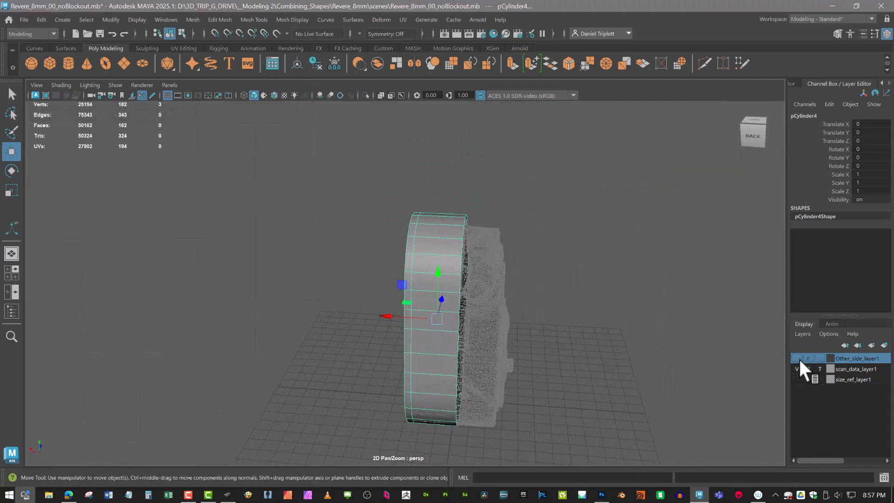
# Put the selected body on a new display layer named First_Side_layer1.
pyautogui.keyDown('alt'); pyautogui.moveTo(400, 294); pyautogui.dragTo(435, 305); pyautogui.keyUp('alt')
pyautogui.click(801, 334)
pyautogui.click(785, 355)
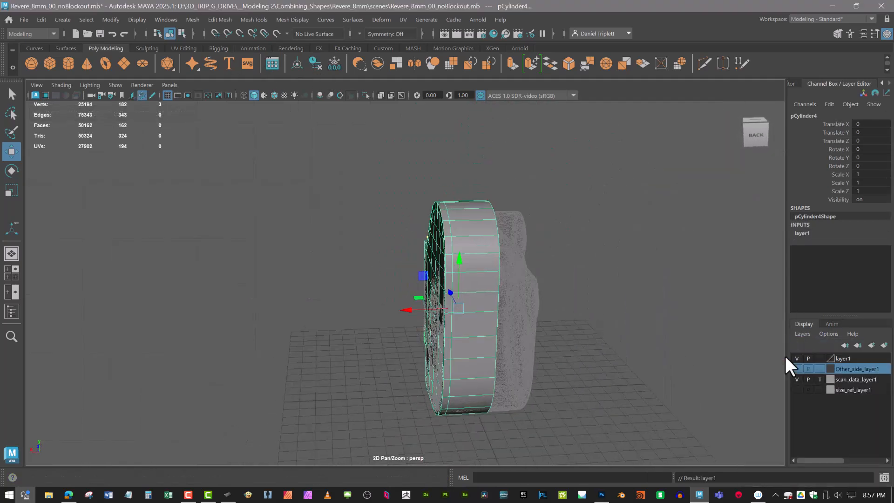
pyautogui.doubleClick(839, 358)
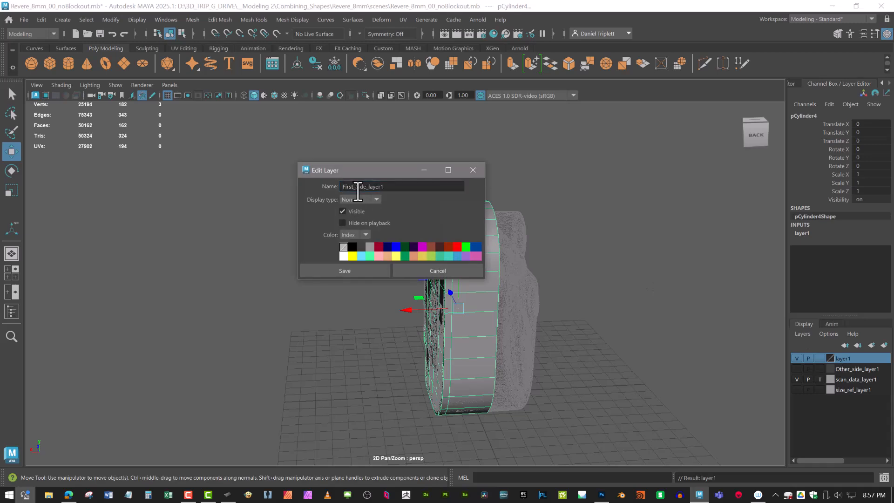
pyautogui.click(347, 270)
# Save the scene and check the first side's body against the scan from several angles.
pyautogui.keyDown('alt'); pyautogui.moveTo(584, 268); pyautogui.dragTo(548, 344); pyautogui.keyUp('alt')
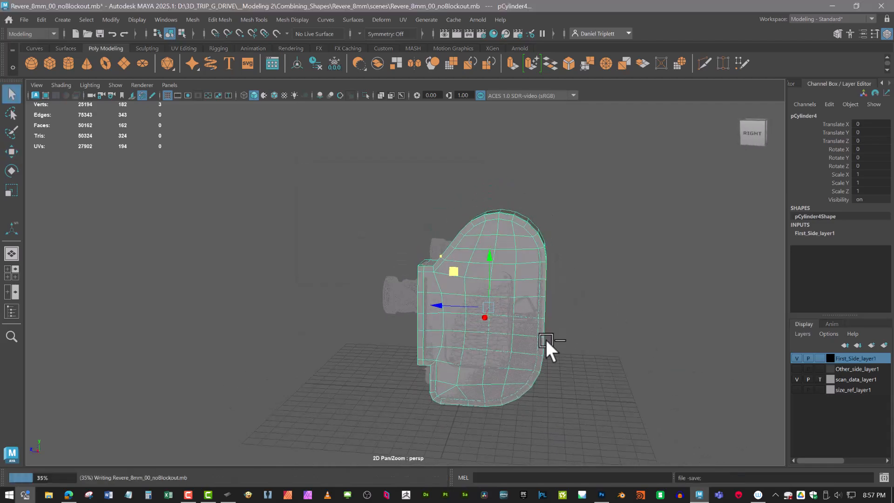
pyautogui.keyDown('alt'); pyautogui.moveTo(514, 353); pyautogui.dragTo(534, 344, button='middle'); pyautogui.keyUp('alt')
pyautogui.keyDown('alt'); pyautogui.moveTo(534, 344); pyautogui.dragTo(544, 335); pyautogui.keyUp('alt')
pyautogui.keyDown('alt'); pyautogui.moveTo(545, 335); pyautogui.dragTo(606, 360, button='right'); pyautogui.keyUp('alt')
pyautogui.keyDown('alt'); pyautogui.moveTo(606, 359); pyautogui.dragTo(540, 371, button='middle'); pyautogui.keyUp('alt')
pyautogui.keyDown('alt'); pyautogui.moveTo(540, 369); pyautogui.dragTo(663, 371); pyautogui.keyUp('alt')
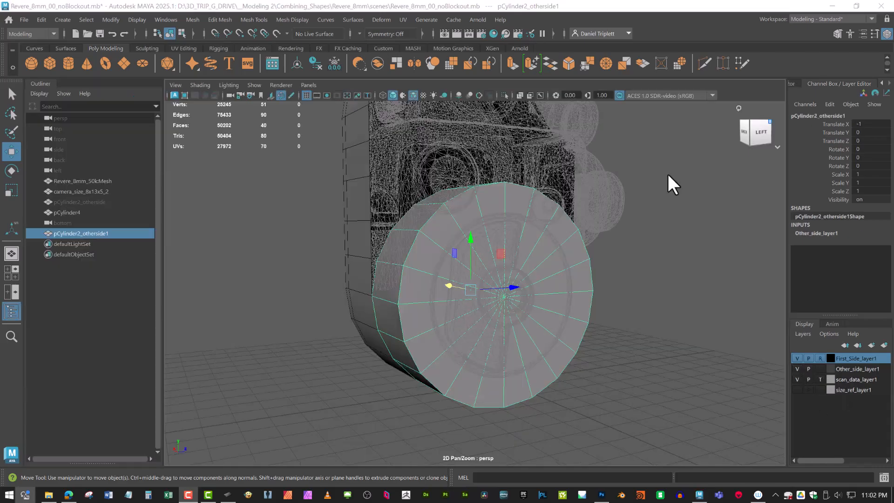
# In the left view, flatten the upper vertices of the other side's cylinder into one level row.
pyautogui.keyDown('alt'); pyautogui.moveTo(668, 174); pyautogui.dragTo(584, 161); pyautogui.keyUp('alt')
pyautogui.press('space')
pyautogui.keyDown('alt'); pyautogui.moveTo(537, 184); pyautogui.dragTo(543, 214, button='middle'); pyautogui.keyUp('alt')
pyautogui.moveTo(535, 191); pyautogui.dragTo(482, 189, button='right')
pyautogui.moveTo(293, 137); pyautogui.dragTo(625, 196)
pyautogui.moveTo(624, 228); pyautogui.dragTo(624, 229)
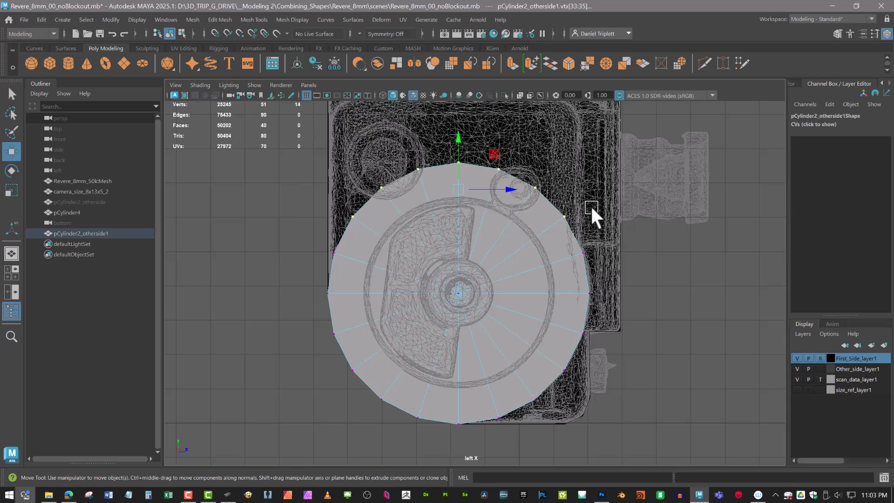
pyautogui.press('r')
pyautogui.moveTo(460, 142); pyautogui.dragTo(462, 321)
pyautogui.keyDown('alt'); pyautogui.moveTo(470, 218); pyautogui.dragTo(471, 299, button='middle'); pyautogui.keyUp('alt')
# Raise the flattened vertex row to the top edge of the scan's side panel.
pyautogui.press('w')
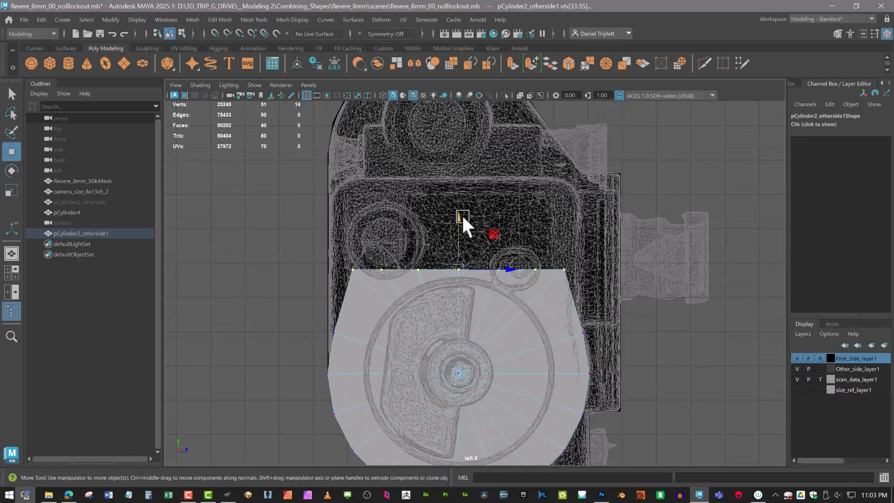
pyautogui.moveTo(462, 213); pyautogui.dragTo(474, 121)
pyautogui.keyDown('alt'); pyautogui.moveTo(473, 122); pyautogui.dragTo(497, 69, button='middle'); pyautogui.keyUp('alt')
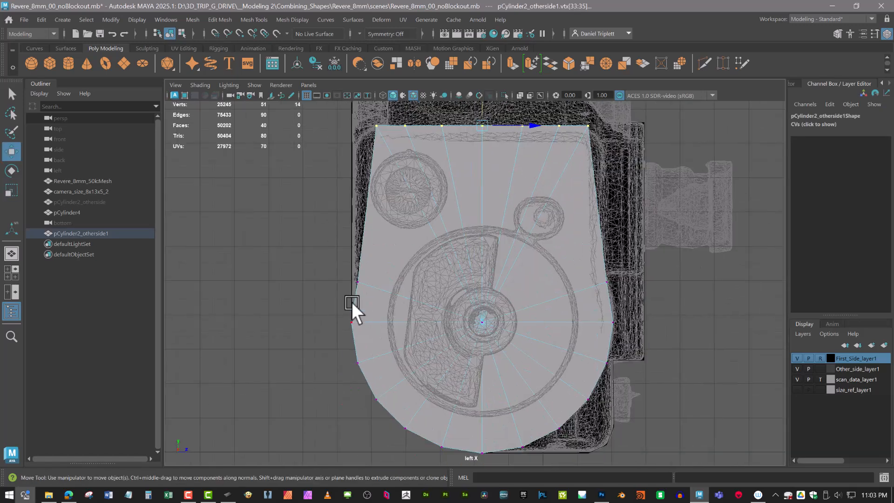
# Widen the vertices just above the cylinder's middle and line them up vertically with its widest side vertices.
pyautogui.moveTo(302, 245); pyautogui.dragTo(618, 289)
pyautogui.press('r')
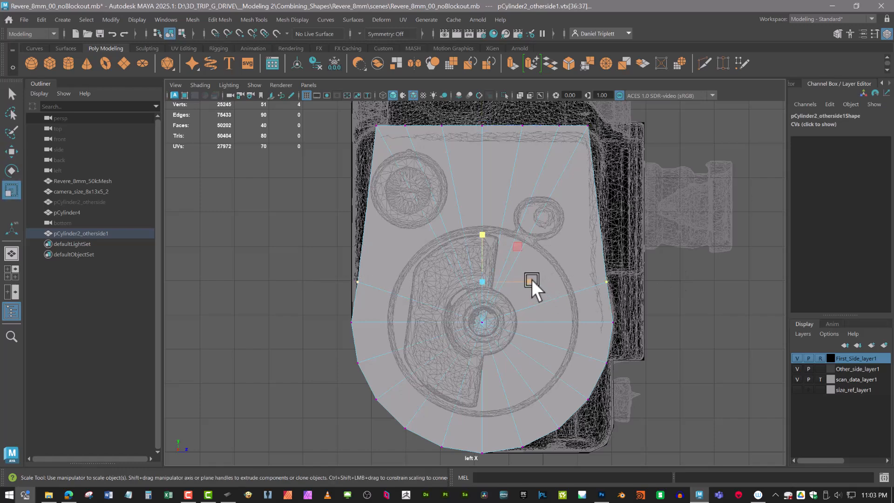
pyautogui.moveTo(532, 279); pyautogui.dragTo(534, 279)
pyautogui.press('w')
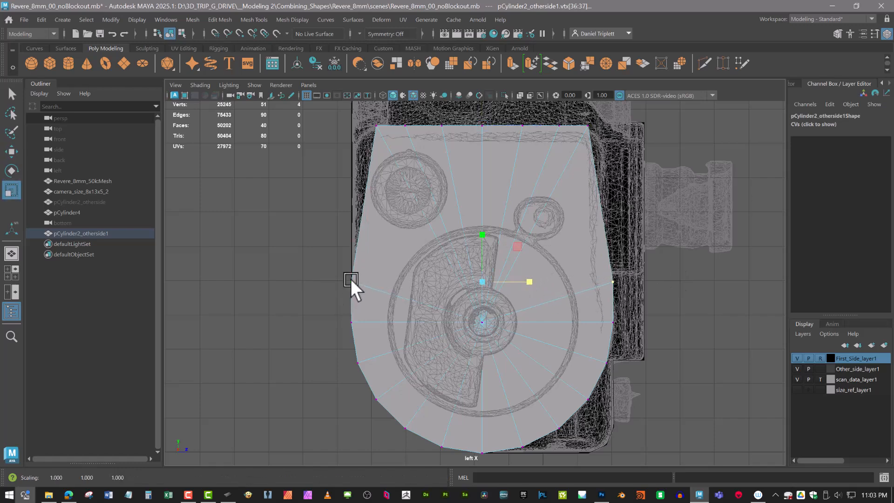
pyautogui.click(350, 282)
pyautogui.keyDown('alt'); pyautogui.moveTo(351, 281); pyautogui.dragTo(414, 304, button='middle'); pyautogui.keyUp('alt')
pyautogui.scroll(3, 410, 302)
pyautogui.moveTo(401, 288); pyautogui.dragTo(348, 354)
pyautogui.keyDown('alt'); pyautogui.moveTo(657, 322); pyautogui.dragTo(424, 323, button='middle'); pyautogui.keyUp('alt')
pyautogui.moveTo(521, 313); pyautogui.dragTo(541, 356)
pyautogui.press('v')
# Move the front end vertices of the top row down to the notch in the scan's front edge.
pyautogui.keyDown('alt'); pyautogui.moveTo(416, 186); pyautogui.dragTo(457, 264, button='middle'); pyautogui.keyUp('alt')
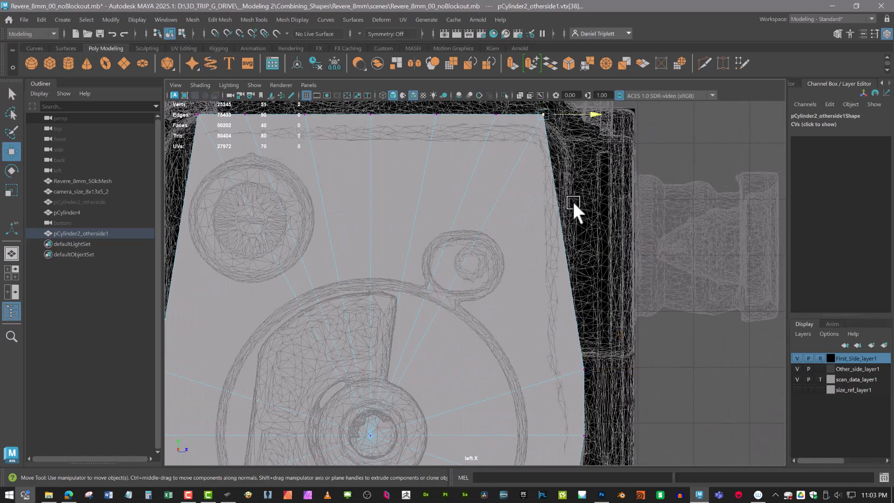
pyautogui.keyDown('alt'); pyautogui.moveTo(572, 200); pyautogui.dragTo(558, 249, button='middle'); pyautogui.keyUp('alt')
pyautogui.moveTo(529, 163); pyautogui.dragTo(550, 388)
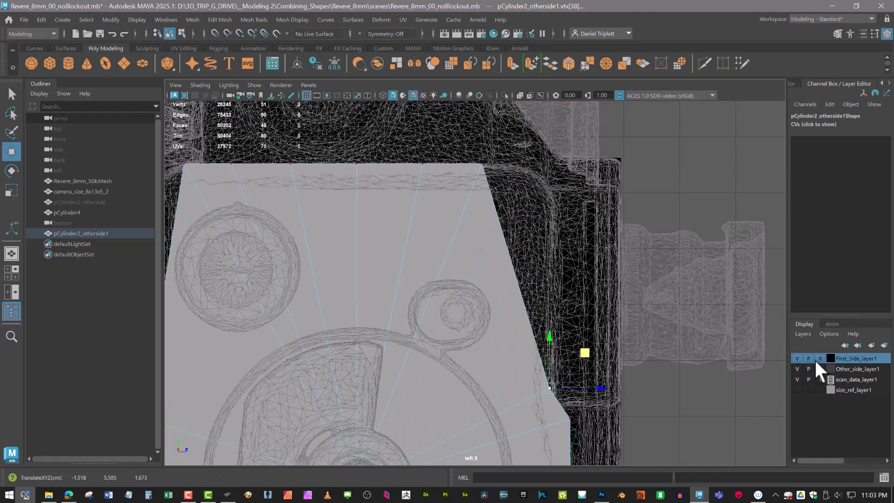
# Cycle First_Side_layer1's display type back to reference and set scan_data_layer1 to reference as well.
pyautogui.click(821, 358)
pyautogui.keyDown('alt'); pyautogui.moveTo(694, 369); pyautogui.dragTo(644, 308, button='middle'); pyautogui.keyUp('alt')
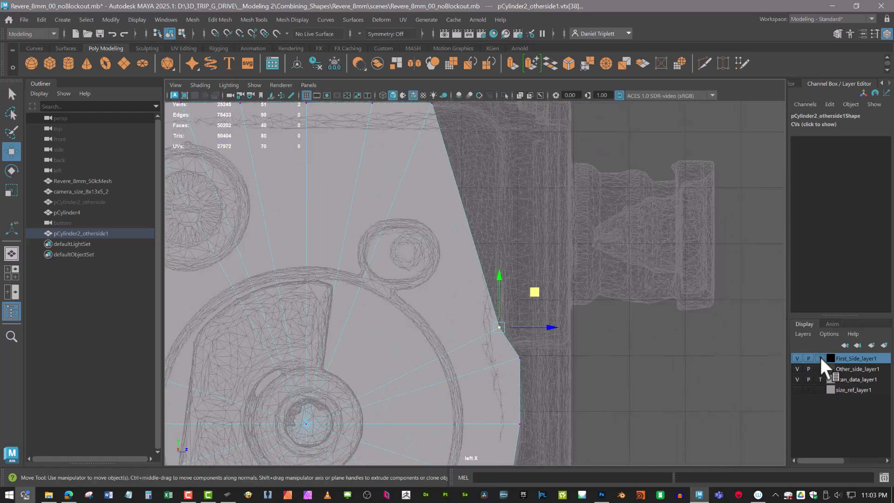
pyautogui.click(820, 356)
pyautogui.keyDown('alt'); pyautogui.moveTo(641, 360); pyautogui.dragTo(642, 350, button='middle'); pyautogui.keyUp('alt')
pyautogui.keyDown('alt'); pyautogui.moveTo(643, 350); pyautogui.dragTo(771, 413, button='right'); pyautogui.keyUp('alt')
pyautogui.keyDown('alt'); pyautogui.moveTo(672, 391); pyautogui.dragTo(710, 297, button='middle'); pyautogui.keyUp('alt')
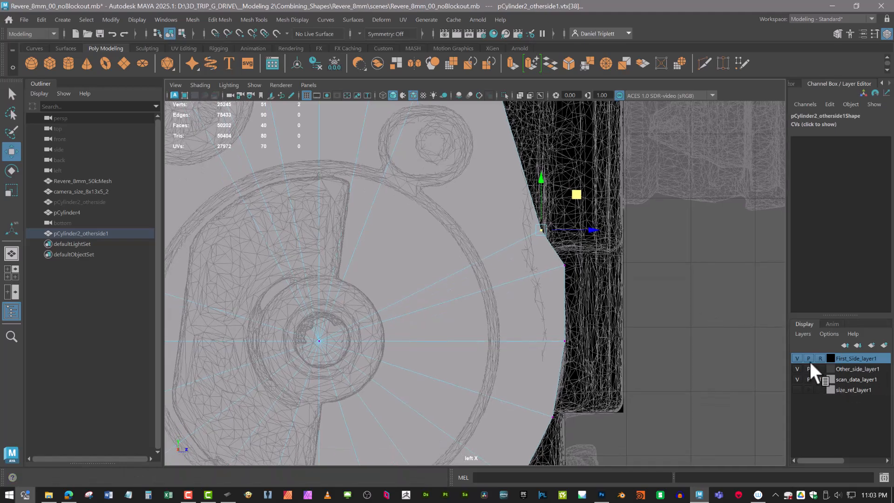
pyautogui.click(820, 379)
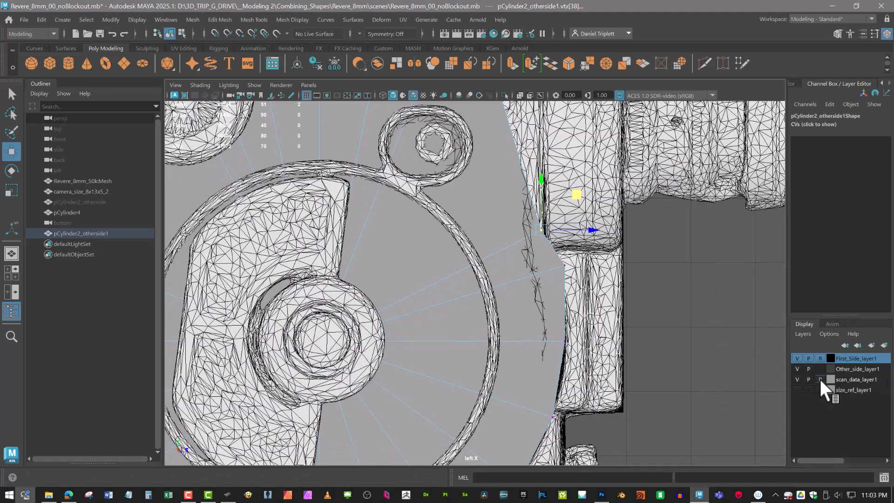
# Fit the relocated front vertices to the step where the scan's side panel meets the front housing.
pyautogui.scroll(3, 501, 276)
pyautogui.moveTo(523, 267); pyautogui.dragTo(549, 274)
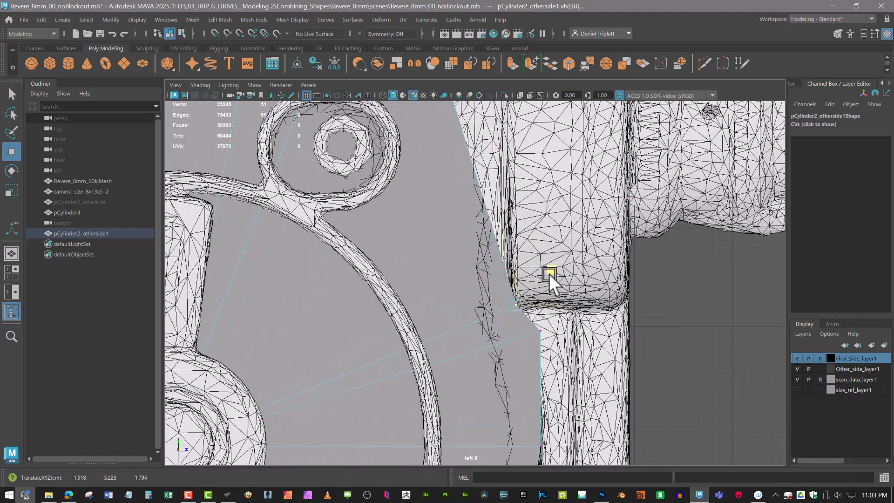
pyautogui.keyDown('alt'); pyautogui.moveTo(521, 333); pyautogui.dragTo(518, 294, button='middle'); pyautogui.keyUp('alt')
pyautogui.moveTo(520, 281); pyautogui.dragTo(551, 313)
pyautogui.moveTo(537, 256)
pyautogui.mouseDown()
pyautogui.moveTo(535, 295)
pyautogui.moveTo(599, 328)
pyautogui.moveTo(609, 320)
pyautogui.moveTo(539, 250)
pyautogui.mouseUp()
# Lower the outermost top vertices at the front and rear to where the scan's rounded corners begin.
pyautogui.keyDown('alt'); pyautogui.moveTo(490, 241); pyautogui.dragTo(529, 374, button='middle'); pyautogui.keyUp('alt')
pyautogui.scroll(-8, 529, 374)
pyautogui.scroll(3, 381, 275)
pyautogui.keyDown('alt'); pyautogui.moveTo(381, 275); pyautogui.dragTo(447, 210, button='middle'); pyautogui.keyUp('alt')
pyautogui.scroll(2, 389, 255)
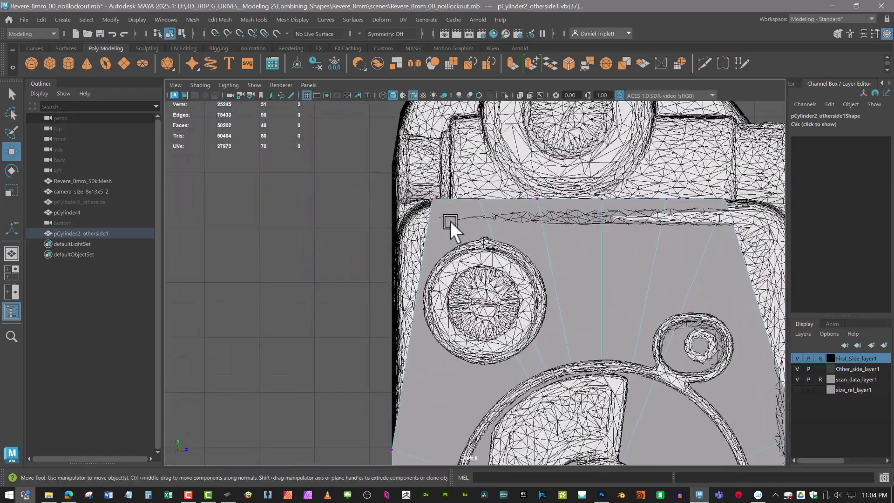
pyautogui.keyDown('alt'); pyautogui.moveTo(596, 248); pyautogui.dragTo(490, 248, button='middle'); pyautogui.keyUp('alt')
pyautogui.keyDown('shift'); pyautogui.moveTo(641, 213); pyautogui.dragTo(594, 177); pyautogui.keyUp('shift')
pyautogui.moveTo(472, 150); pyautogui.dragTo(474, 200)
# Snap the lowered front and rear corner vertices into vertical alignment with the side vertices below them.
pyautogui.moveTo(605, 234); pyautogui.dragTo(693, 439)
pyautogui.press('v')
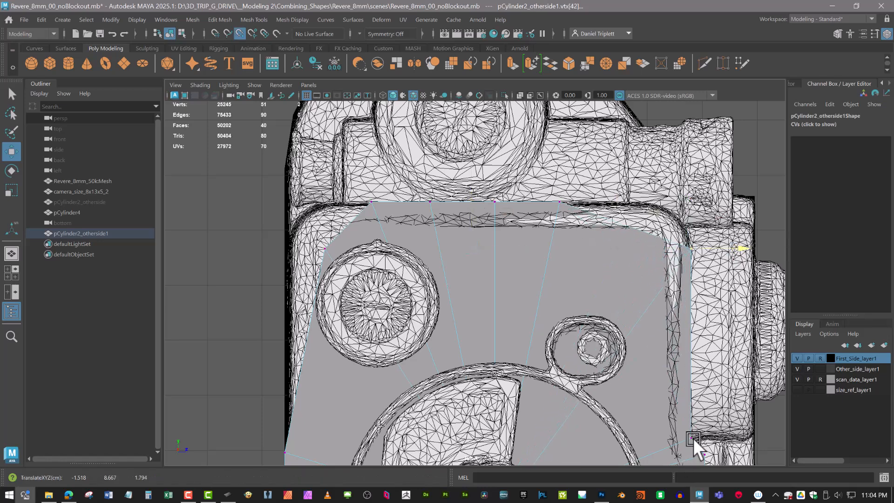
pyautogui.click(324, 248)
pyautogui.moveTo(379, 248); pyautogui.dragTo(283, 453)
pyautogui.press('v')
# Move the adjacent top vertices onto the curve of the scan's rear and front upper corners.
pyautogui.moveTo(357, 174); pyautogui.dragTo(400, 227)
pyautogui.keyDown('alt'); pyautogui.moveTo(413, 172); pyautogui.dragTo(448, 213, button='middle'); pyautogui.keyUp('alt')
pyautogui.moveTo(447, 210); pyautogui.dragTo(381, 221)
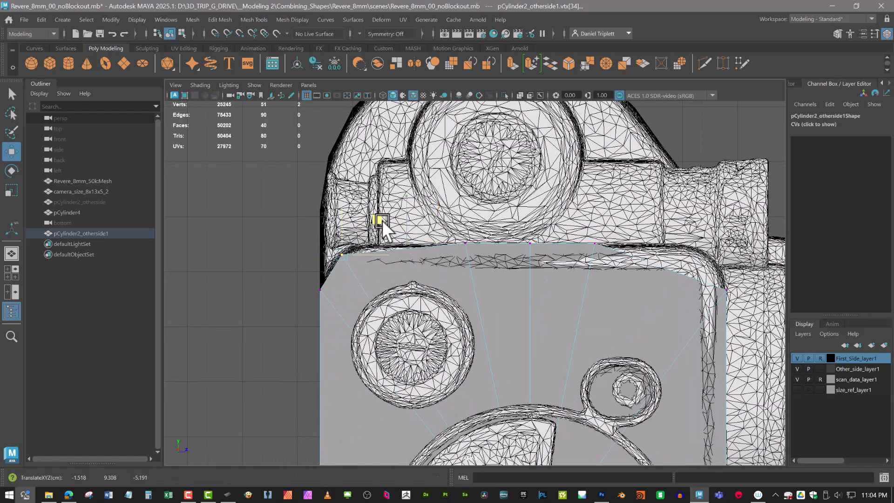
pyautogui.moveTo(576, 223); pyautogui.dragTo(616, 254)
pyautogui.moveTo(631, 210); pyautogui.dragTo(748, 225)
# Level the two remaining top vertex pairs and move them to the front and rear ends of the straight top edge.
pyautogui.moveTo(448, 243); pyautogui.dragTo(590, 279)
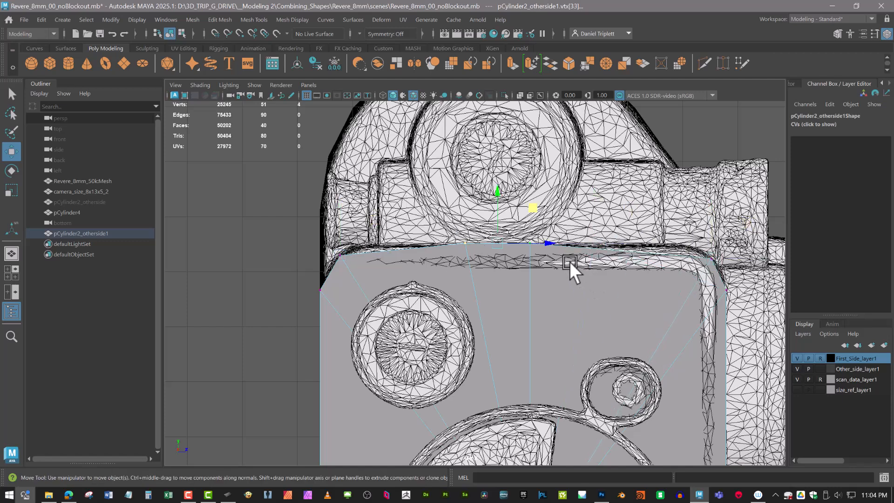
pyautogui.press('r')
pyautogui.moveTo(498, 199); pyautogui.dragTo(504, 275)
pyautogui.press('w')
pyautogui.moveTo(537, 234); pyautogui.dragTo(450, 260)
pyautogui.moveTo(470, 214); pyautogui.dragTo(368, 245)
pyautogui.press('v')
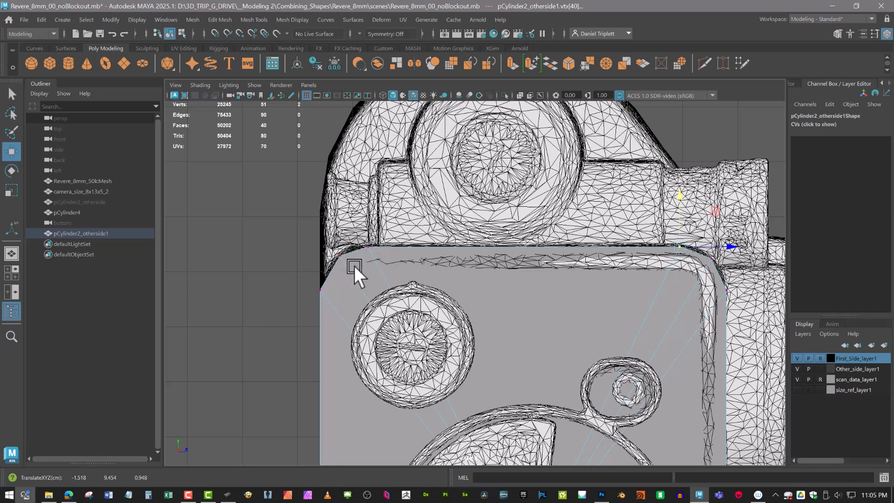
# Fine-tune the middle vertices of both upper corners to follow the scan's rounding.
pyautogui.click(354, 267)
pyautogui.click(373, 224)
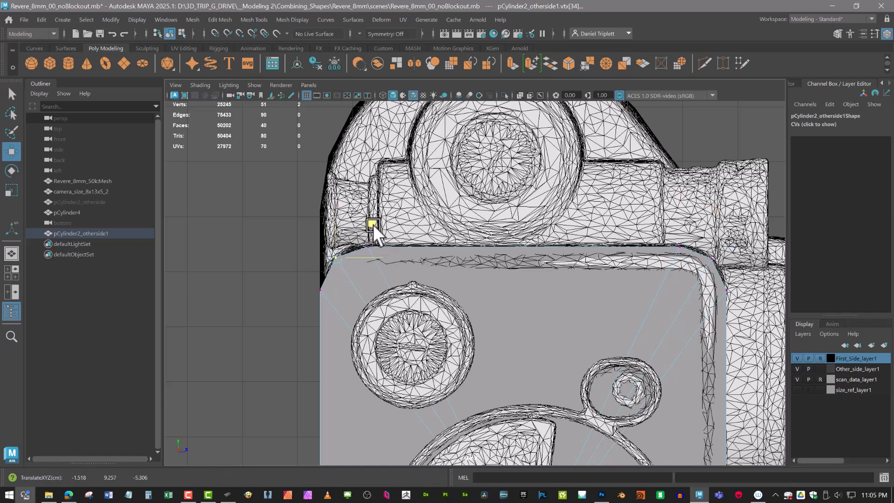
pyautogui.click(702, 244)
# Activate the Multi-Cut tool and hide scan_data_layer1 to expose the other side's mesh.
pyautogui.scroll(-1, 745, 228)
pyautogui.scroll(-4, 626, 291)
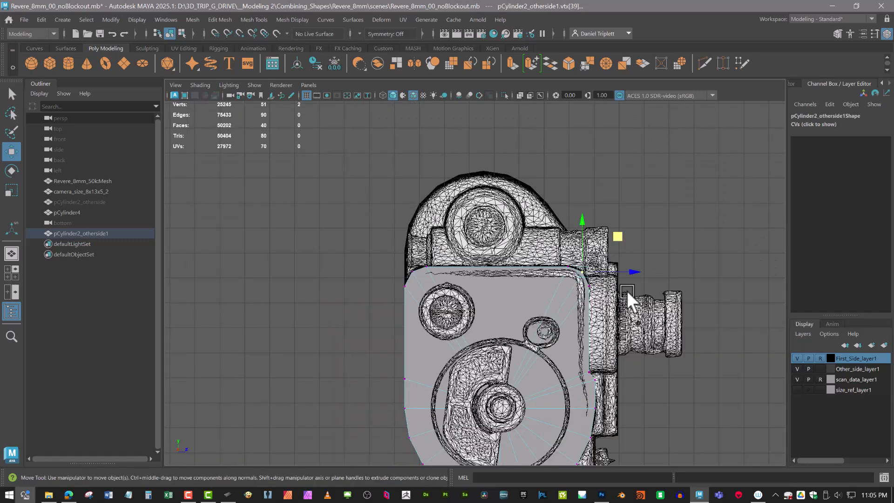
pyautogui.scroll(5, 538, 234)
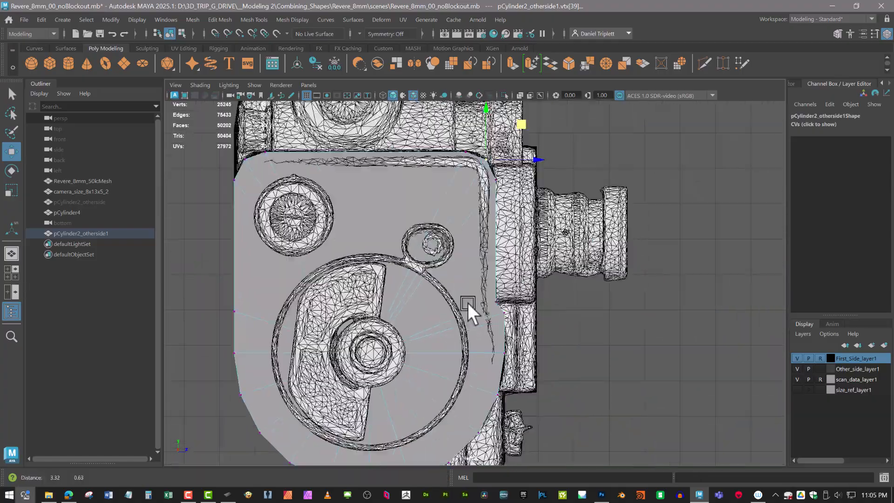
pyautogui.scroll(5, 447, 311)
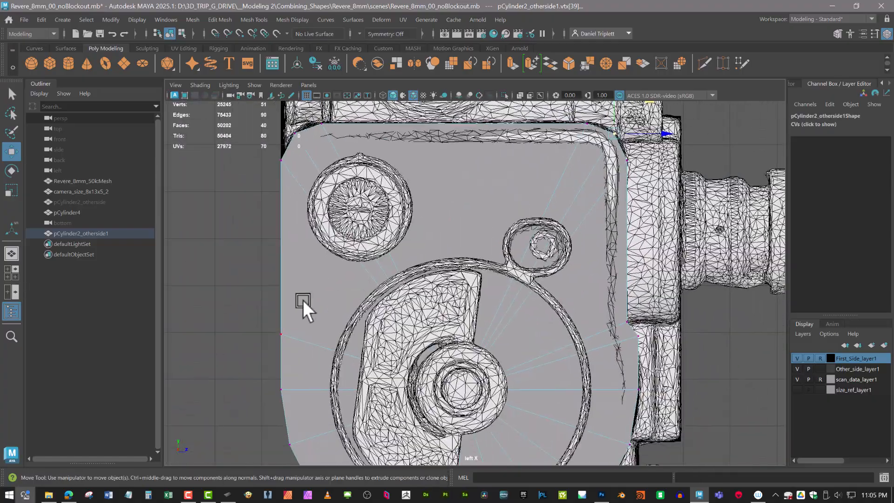
pyautogui.keyDown('alt'); pyautogui.moveTo(416, 344); pyautogui.dragTo(392, 278, button='middle'); pyautogui.keyUp('alt')
pyautogui.moveTo(474, 344); pyautogui.dragTo(472, 163, button='right')
pyautogui.keyDown('alt'); pyautogui.moveTo(464, 160); pyautogui.dragTo(475, 164, button='middle'); pyautogui.keyUp('alt')
pyautogui.click(705, 62)
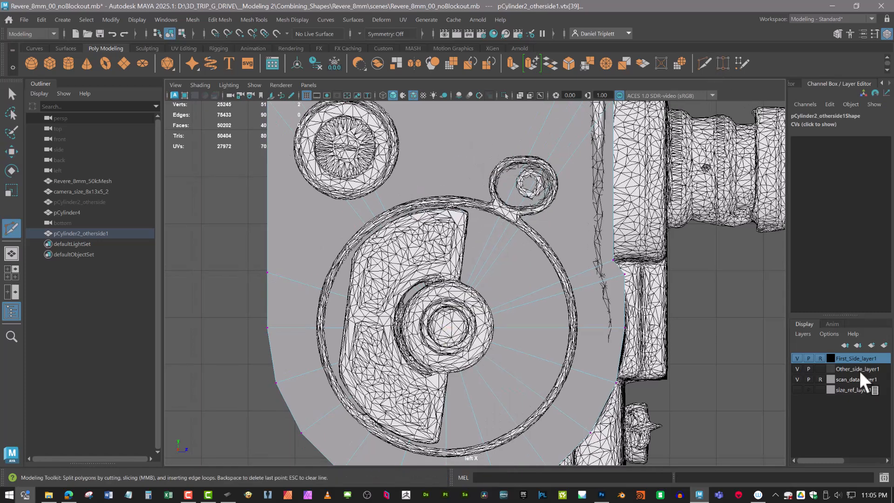
pyautogui.click(797, 378)
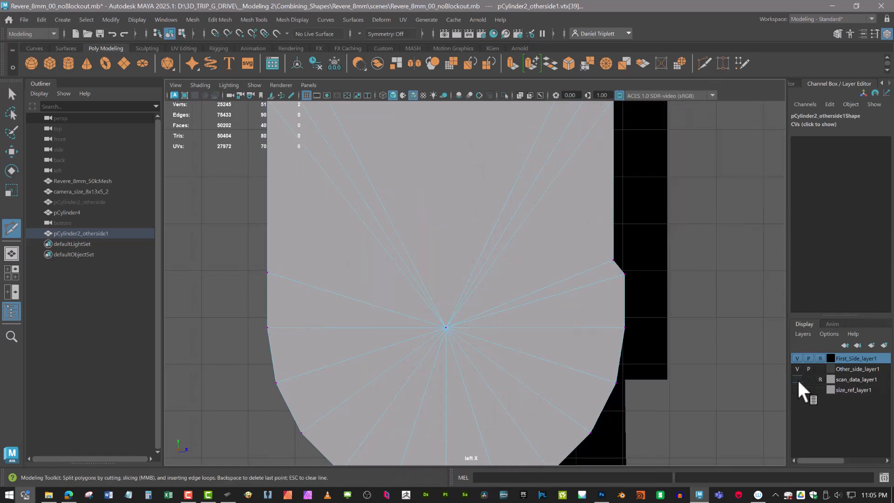
# In perspective view, cut an edge across the middle of the flat top face, through its depth.
pyautogui.click(444, 325)
pyautogui.keyDown('alt'); pyautogui.moveTo(493, 159); pyautogui.dragTo(492, 332, button='middle'); pyautogui.keyUp('alt')
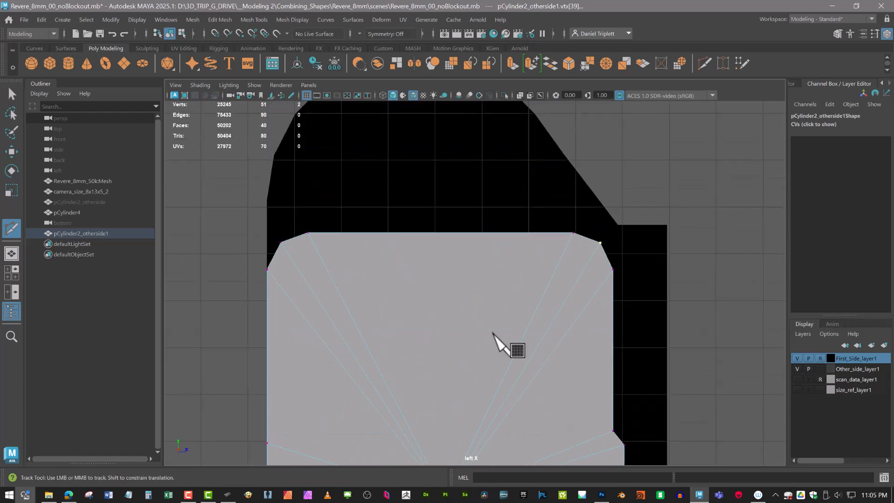
pyautogui.press('space')
pyautogui.moveTo(481, 289); pyautogui.dragTo(483, 242)
pyautogui.keyDown('alt'); pyautogui.moveTo(476, 244); pyautogui.dragTo(477, 297); pyautogui.keyUp('alt')
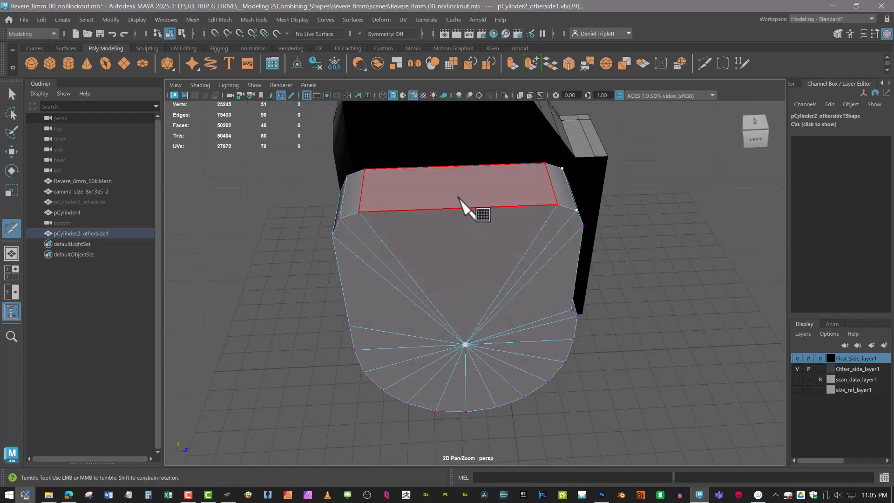
pyautogui.click(456, 166)
pyautogui.click(458, 208)
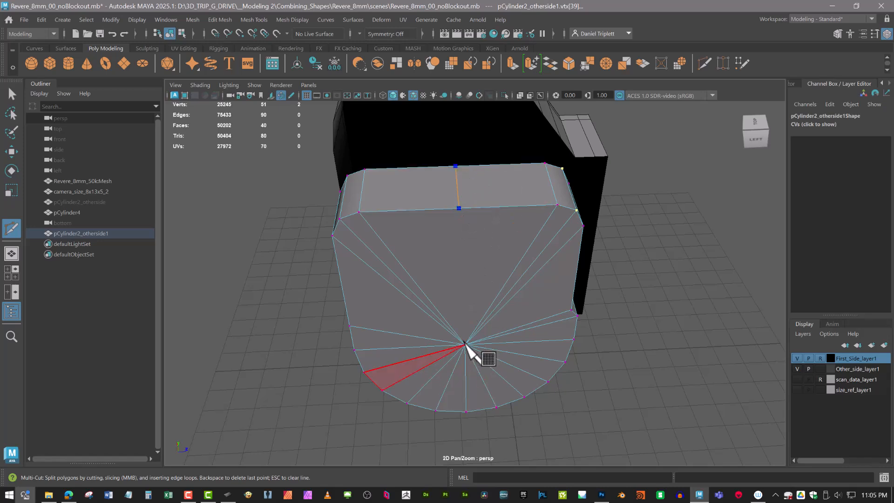
pyautogui.click(838, 33)
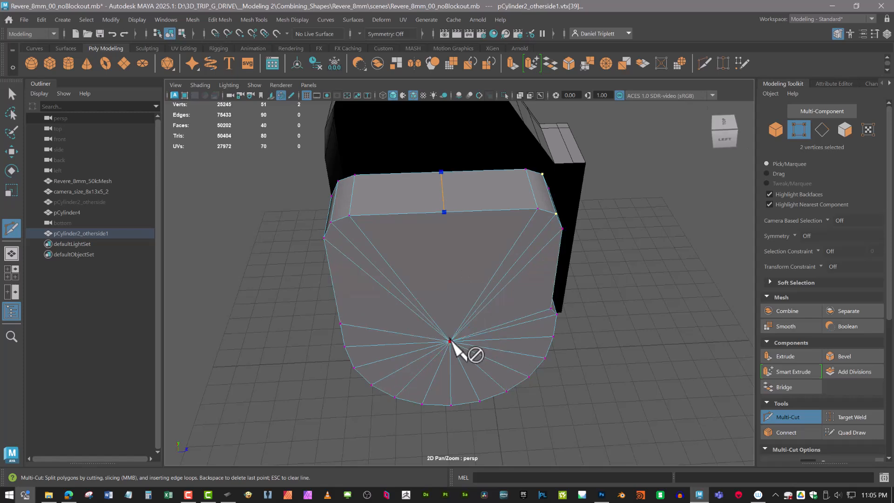
pyautogui.press('Return')
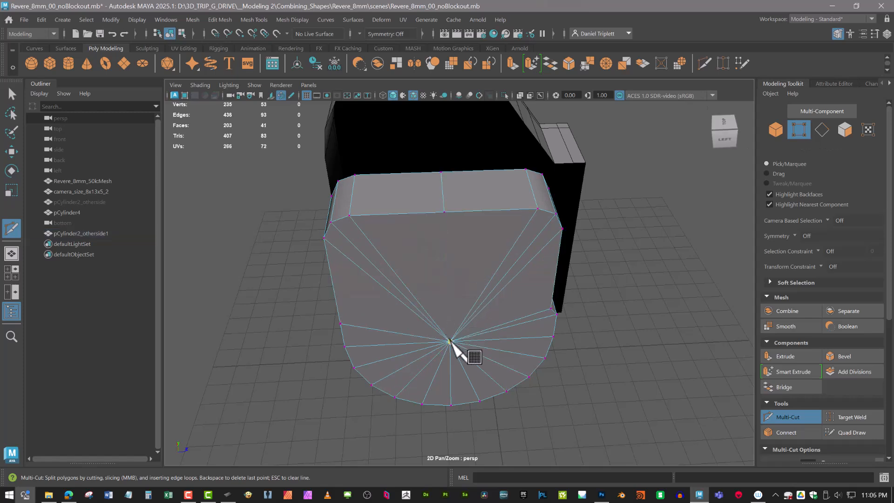
pyautogui.click(444, 212)
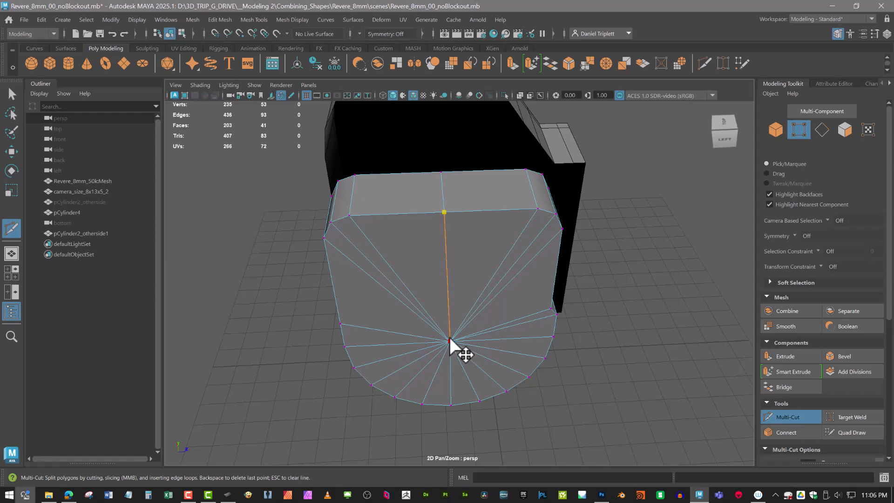
pyautogui.click(449, 340)
pyautogui.keyDown('alt'); pyautogui.moveTo(499, 331); pyautogui.dragTo(481, 305); pyautogui.keyUp('alt')
pyautogui.press('Return')
pyautogui.keyDown('alt'); pyautogui.moveTo(483, 304); pyautogui.dragTo(526, 389, button='right'); pyautogui.keyUp('alt')
pyautogui.keyDown('alt'); pyautogui.moveTo(415, 327); pyautogui.dragTo(453, 325, button='middle'); pyautogui.keyUp('alt')
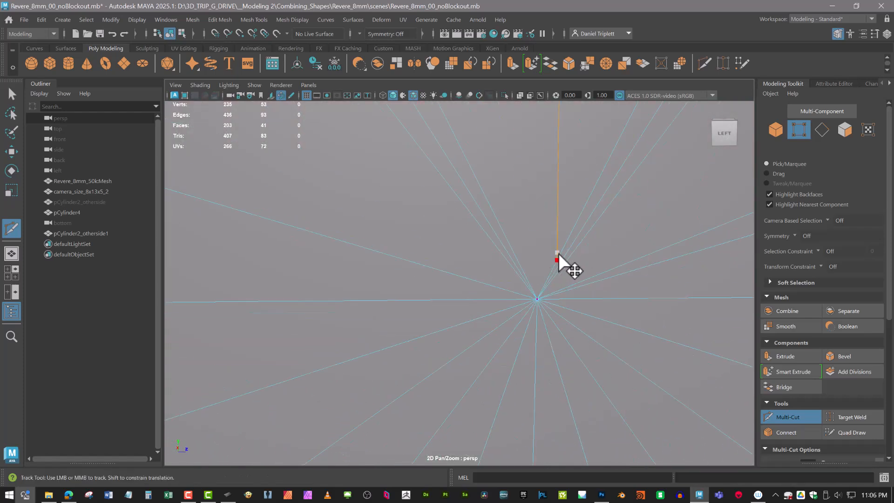
pyautogui.click(540, 326)
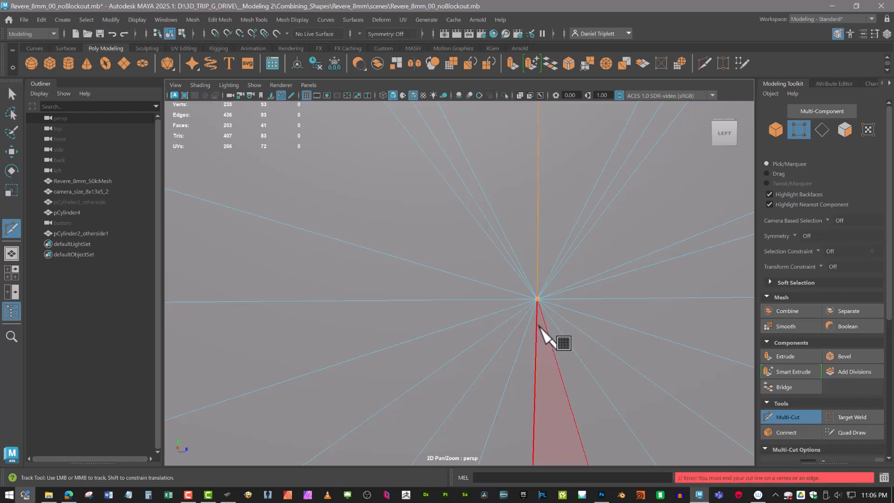
pyautogui.scroll(-6, 559, 340)
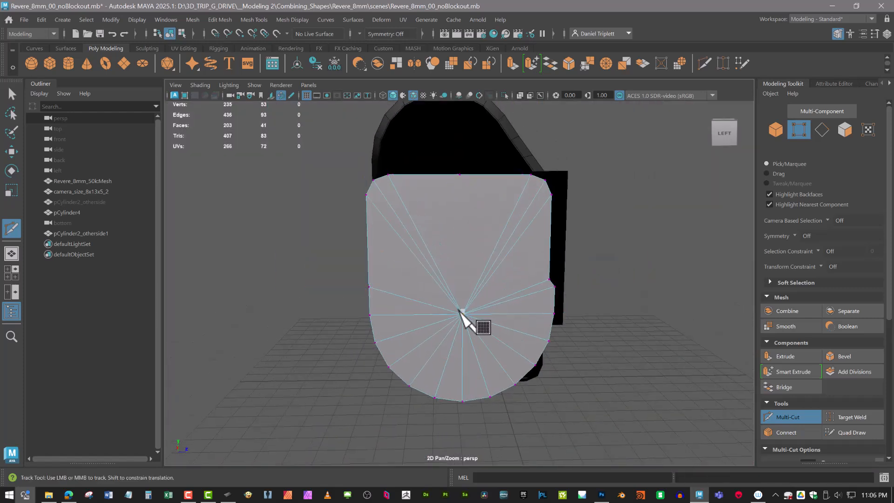
pyautogui.moveTo(466, 265); pyautogui.dragTo(421, 200, button='right')
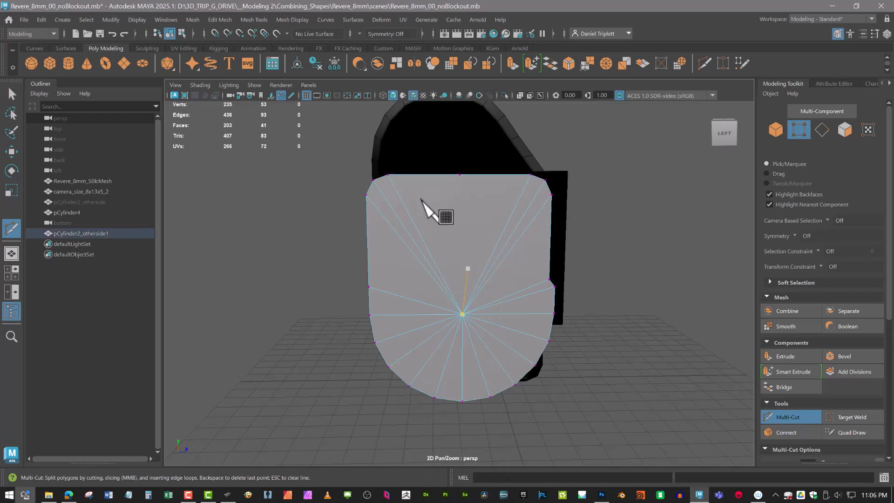
pyautogui.press('q')
pyautogui.click(665, 349)
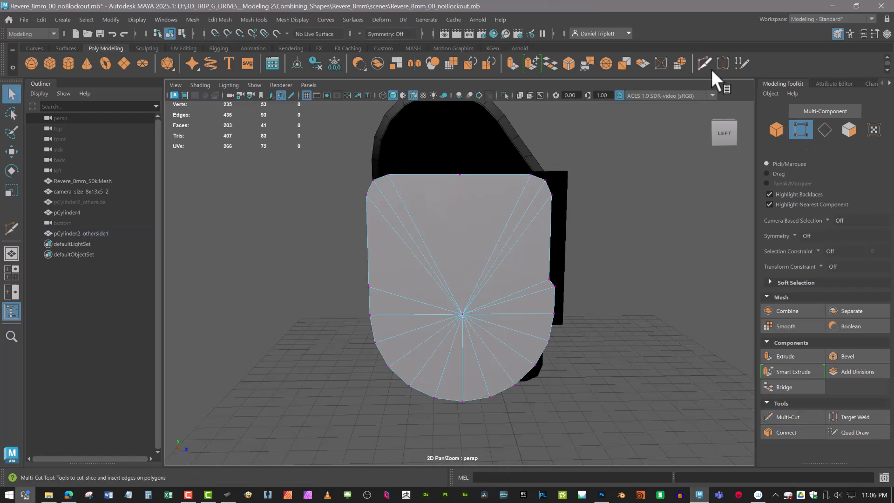
# Cut an edge from the midpoint of the side face's top edge down to its centre vertex.
pyautogui.click(707, 65)
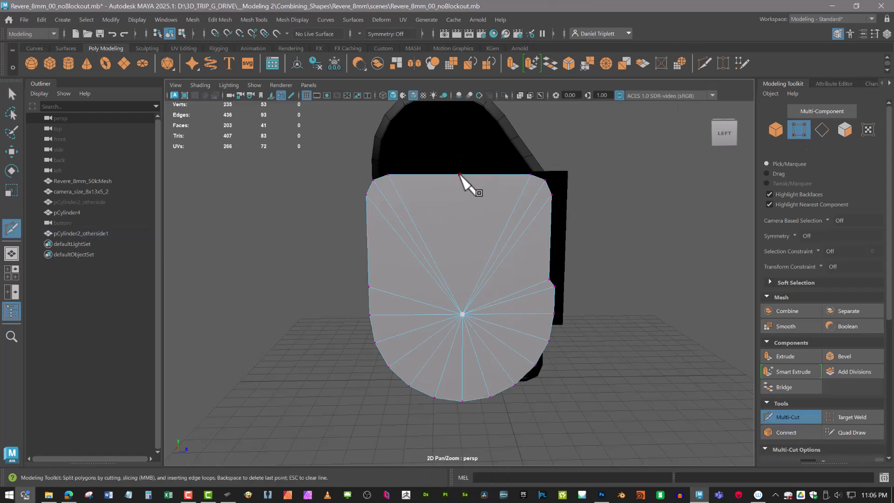
pyautogui.scroll(5, 495, 321)
pyautogui.press('w')
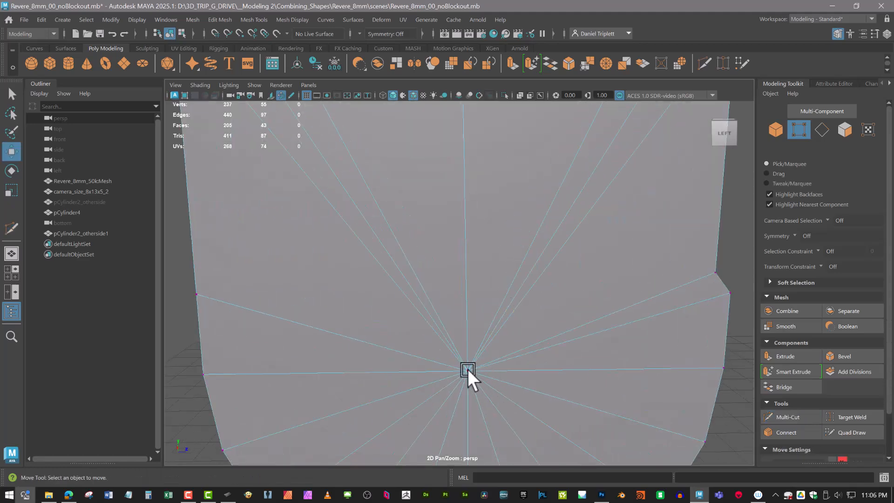
# Merge the cluster of vertices at the centre of the side face with a distance threshold of 0.01.
pyautogui.click(468, 370)
pyautogui.scroll(-4, 455, 288)
pyautogui.moveTo(455, 288)
pyautogui.keyDown('alt'); pyautogui.mouseDown()
pyautogui.moveTo(506, 281)
pyautogui.moveTo(442, 276)
pyautogui.mouseUp(); pyautogui.keyUp('alt')
pyautogui.scroll(5, 416, 289)
pyautogui.keyDown('alt'); pyautogui.moveTo(489, 309); pyautogui.dragTo(479, 326); pyautogui.keyUp('alt')
pyautogui.scroll(2, 476, 328)
pyautogui.scroll(-2, 477, 330)
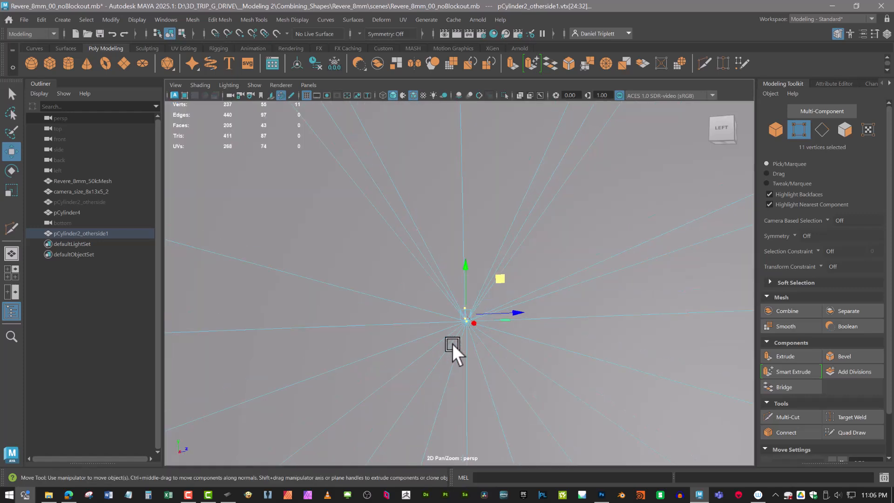
pyautogui.click(588, 64)
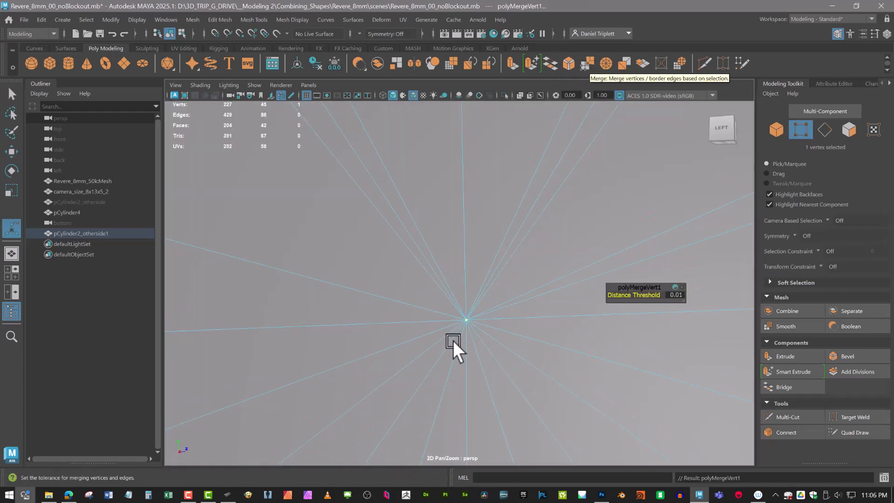
pyautogui.scroll(8, 458, 335)
pyautogui.scroll(-5, 485, 326)
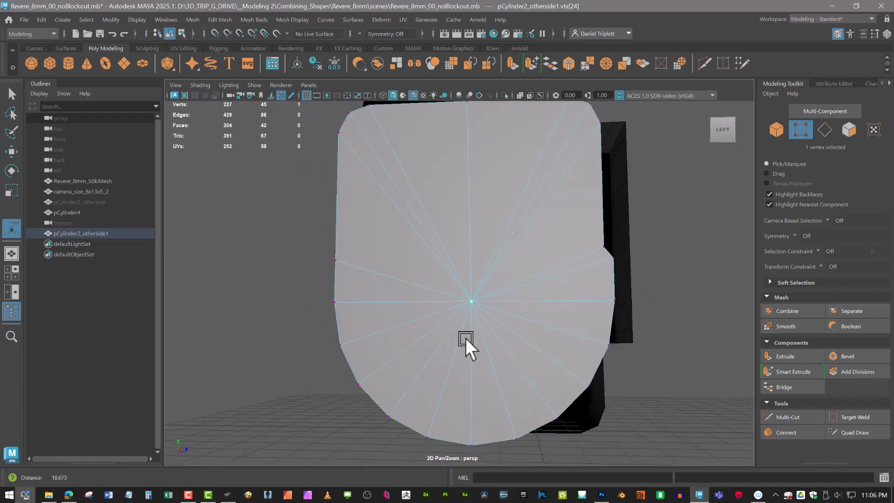
# Delete the radial edges on both halves of the side face, keeping only the vertical centre line.
pyautogui.keyDown('alt'); pyautogui.moveTo(467, 344); pyautogui.dragTo(516, 363); pyautogui.keyUp('alt')
pyautogui.moveTo(444, 192); pyautogui.dragTo(444, 163, button='right')
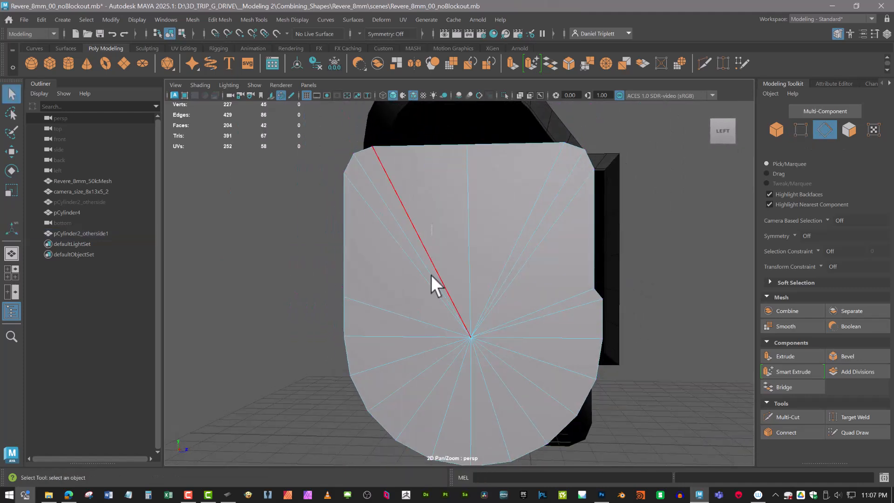
pyautogui.moveTo(431, 275); pyautogui.dragTo(448, 415)
pyautogui.keyDown('shift'); pyautogui.moveTo(504, 192); pyautogui.dragTo(494, 410); pyautogui.keyUp('shift')
pyautogui.press('Delete')
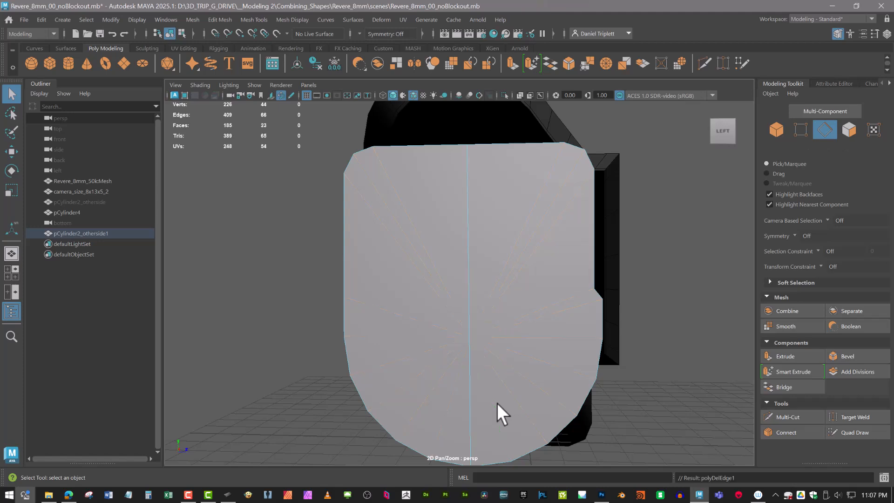
# Extrude the two side faces with an offset of 0.4 to form an inset border.
pyautogui.moveTo(465, 191); pyautogui.dragTo(469, 221, button='right')
pyautogui.click(538, 242)
pyautogui.keyDown('shift'); pyautogui.click(538, 243); pyautogui.keyUp('shift')
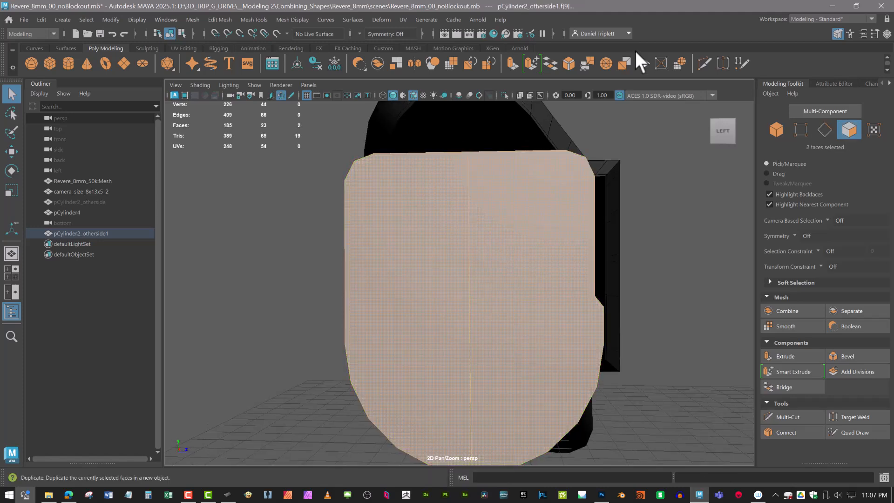
pyautogui.click(531, 64)
pyautogui.moveTo(619, 310); pyautogui.dragTo(621, 311)
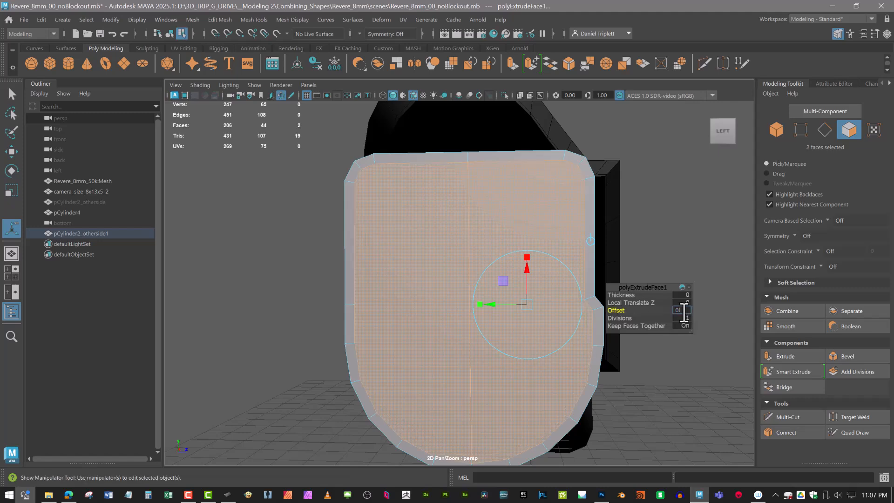
pyautogui.keyDown('alt'); pyautogui.moveTo(403, 204); pyautogui.dragTo(393, 201, button='middle'); pyautogui.keyUp('alt')
pyautogui.keyDown('alt'); pyautogui.moveTo(420, 210); pyautogui.dragTo(421, 217); pyautogui.keyUp('alt')
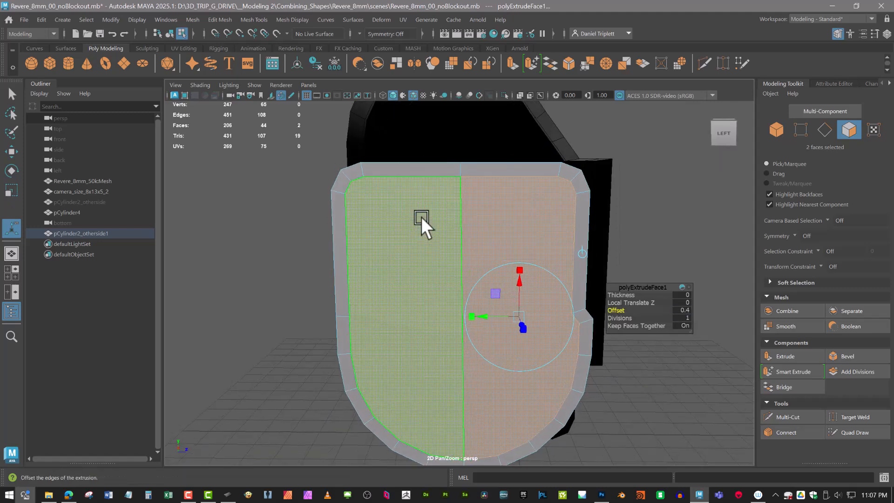
pyautogui.press('q')
pyautogui.keyDown('alt'); pyautogui.moveTo(470, 271); pyautogui.dragTo(474, 282, button='middle'); pyautogui.keyUp('alt')
pyautogui.keyDown('alt'); pyautogui.moveTo(474, 282); pyautogui.dragTo(466, 271); pyautogui.keyUp('alt')
pyautogui.click(636, 135)
# Multi-Cut a horizontal edge across the inset face between the lowest inner vertices of the two rounded upper corners.
pyautogui.click(705, 63)
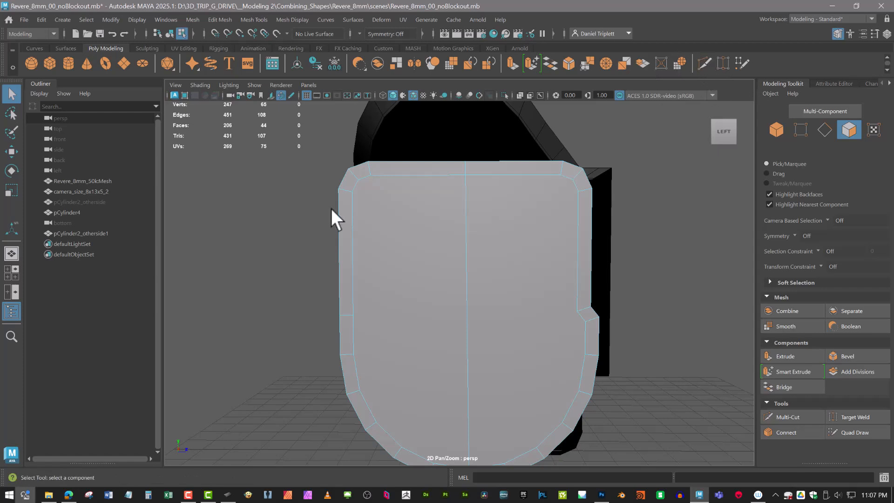
pyautogui.click(352, 191)
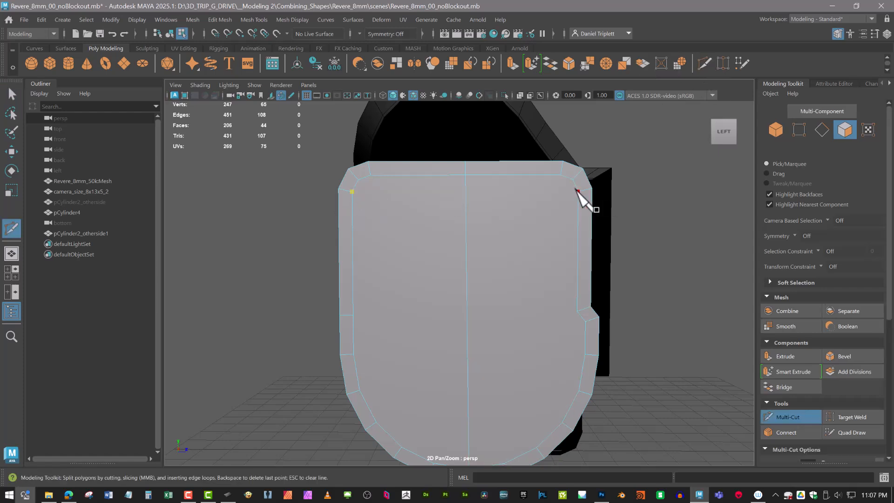
pyautogui.click(578, 191)
pyautogui.press('Return')
pyautogui.keyDown('alt'); pyautogui.moveTo(515, 299); pyautogui.dragTo(512, 247, button='middle'); pyautogui.keyUp('alt')
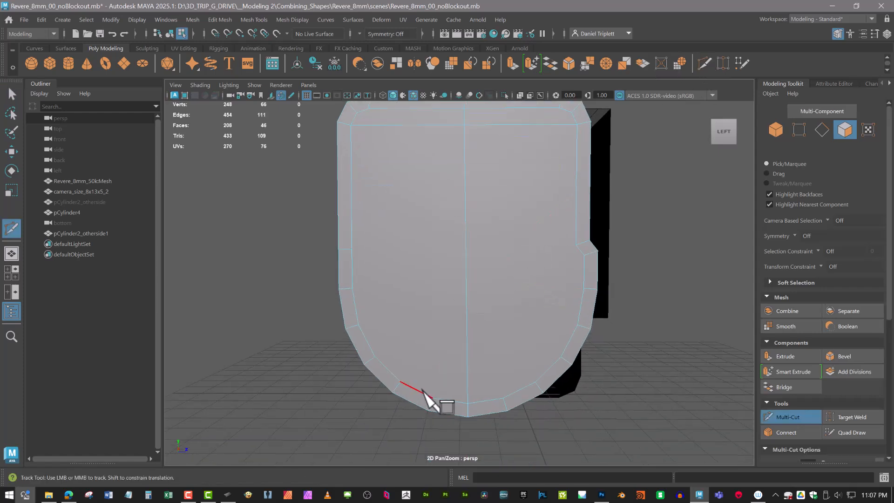
# Cut a vertical edge on each side of the centre line, from the lower inner curve up across the top face.
pyautogui.keyDown('alt'); pyautogui.moveTo(433, 398); pyautogui.dragTo(459, 309); pyautogui.keyUp('alt')
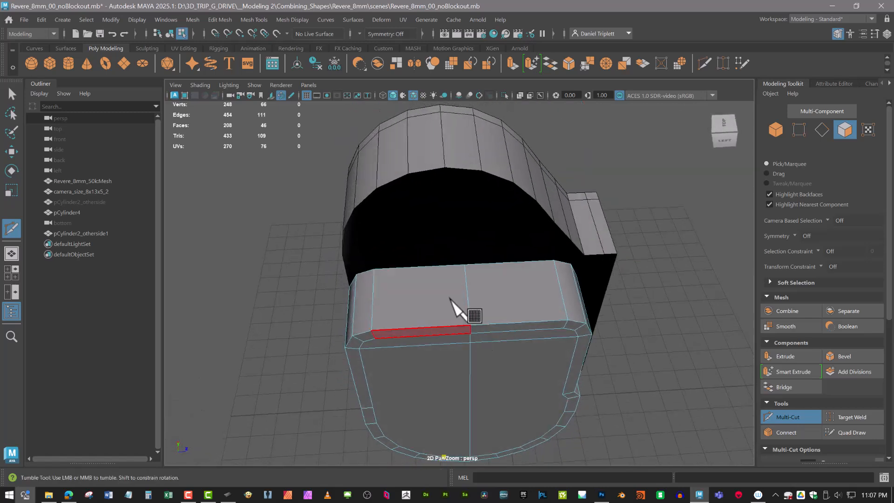
pyautogui.click(434, 266)
pyautogui.press('Return')
pyautogui.keyDown('alt'); pyautogui.moveTo(530, 326); pyautogui.dragTo(505, 271, button='middle'); pyautogui.keyUp('alt')
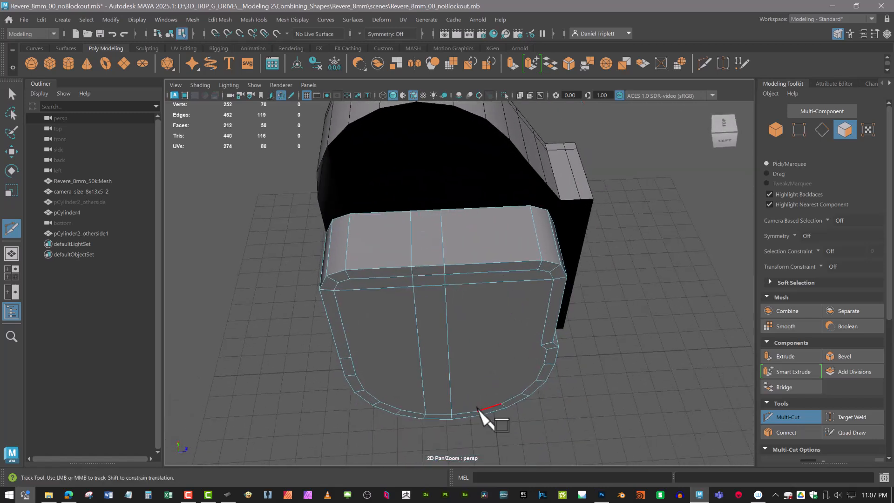
pyautogui.click(476, 410)
pyautogui.click(476, 209)
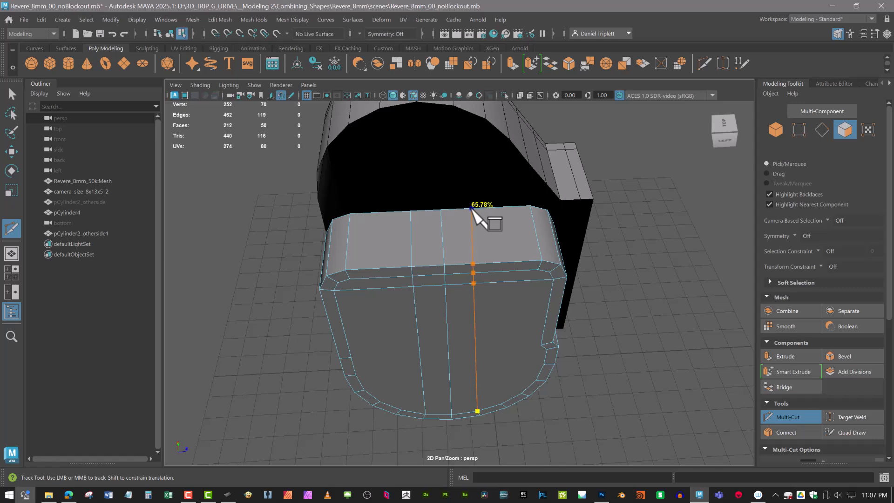
pyautogui.keyDown('alt'); pyautogui.moveTo(478, 215); pyautogui.dragTo(526, 247); pyautogui.keyUp('alt')
pyautogui.rightClick(485, 289)
# Cut two horizontal edges across the inset face between opposite inner vertices of the lower curve.
pyautogui.scroll(4, 483, 311)
pyautogui.keyDown('alt'); pyautogui.moveTo(527, 247); pyautogui.dragTo(515, 220, button='middle'); pyautogui.keyUp('alt')
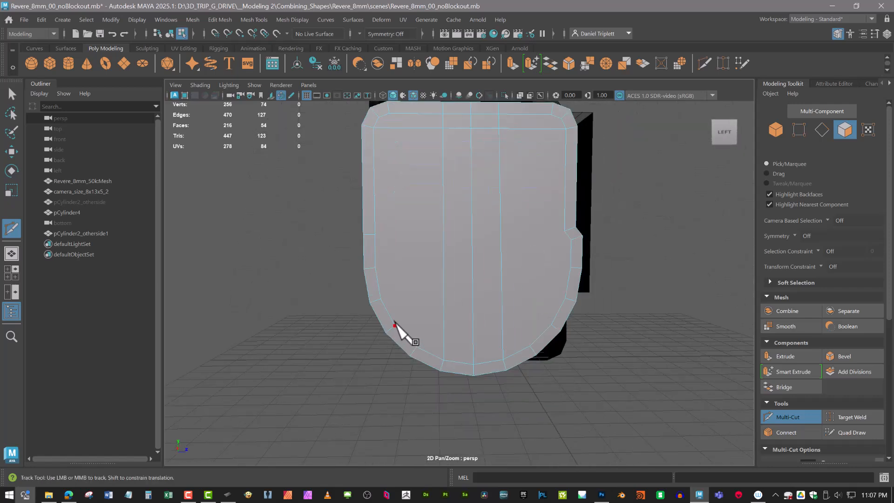
pyautogui.click(551, 325)
pyautogui.press('Return')
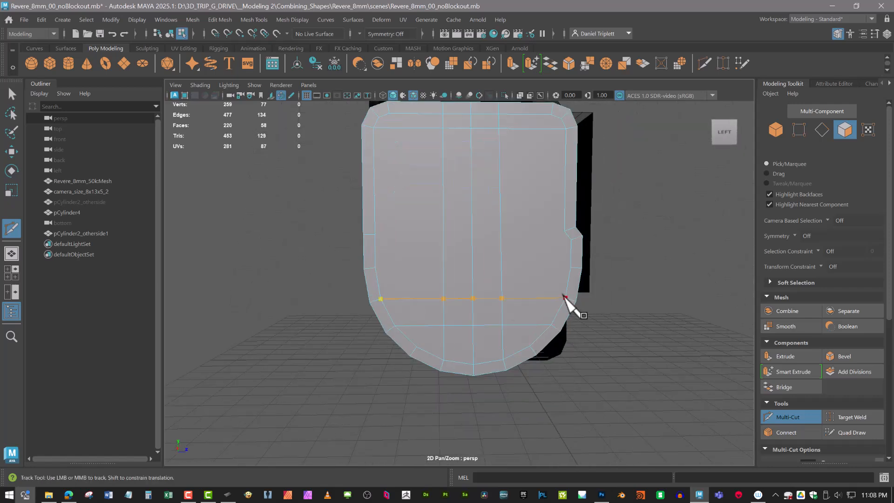
pyautogui.click(564, 296)
pyautogui.press('Return')
# Cut two more horizontal edges across the inset face, one where the lower curve starts and one at the notch.
pyautogui.click(374, 268)
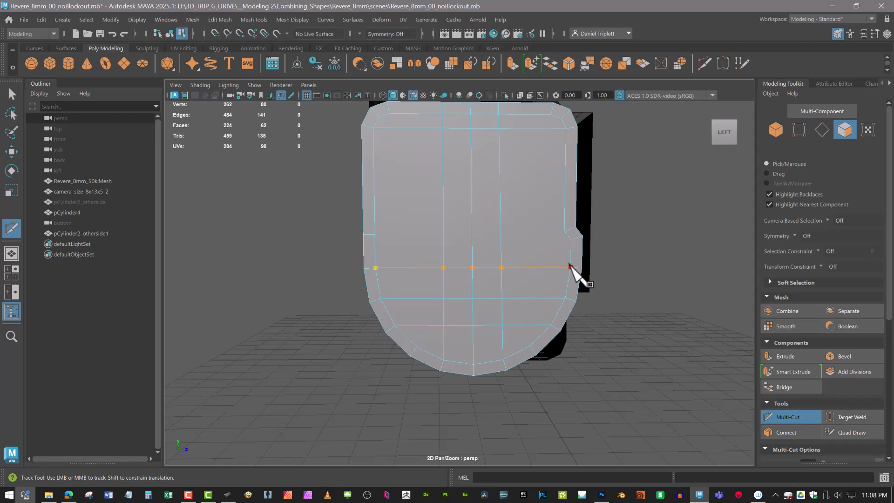
pyautogui.click(570, 267)
pyautogui.rightClick(571, 266)
pyautogui.click(369, 262)
pyautogui.keyDown('alt'); pyautogui.moveTo(481, 256); pyautogui.dragTo(485, 281, button='middle'); pyautogui.keyUp('alt')
pyautogui.click(564, 266)
pyautogui.rightClick(564, 267)
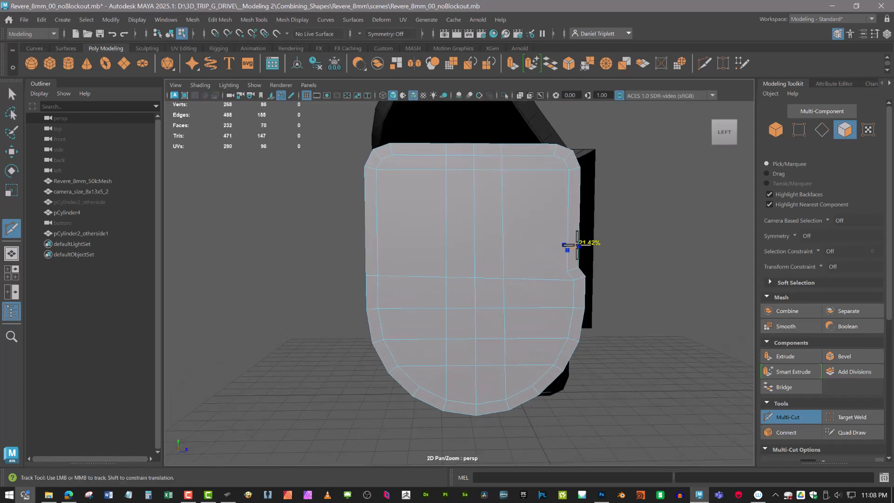
# In the left orthographic view, slice a horizontal edge straight across the whole side mesh, midway above the notch.
pyautogui.press('space')
pyautogui.moveTo(360, 244); pyautogui.dragTo(309, 227)
pyautogui.moveTo(332, 271); pyautogui.dragTo(582, 276)
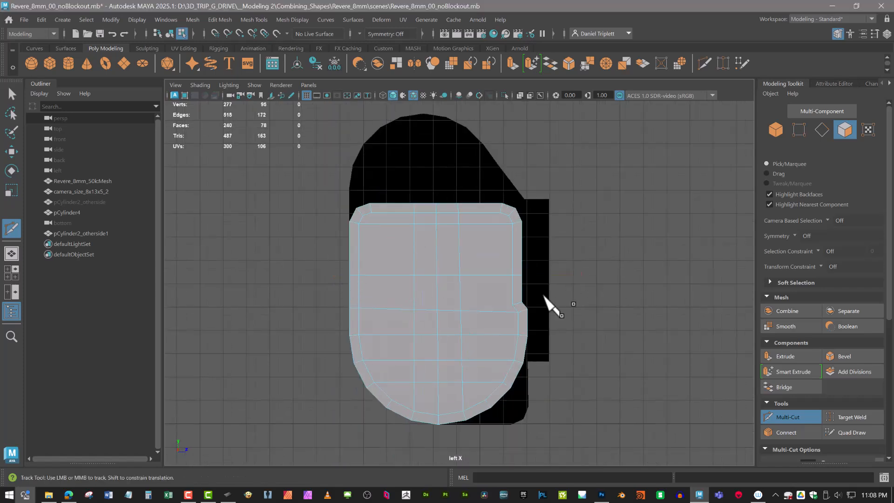
# Cut a vertical edge down each outer column of the inset face, from the upper inner edge to the lower inner curve.
pyautogui.scroll(3, 529, 279)
pyautogui.scroll(-2, 535, 289)
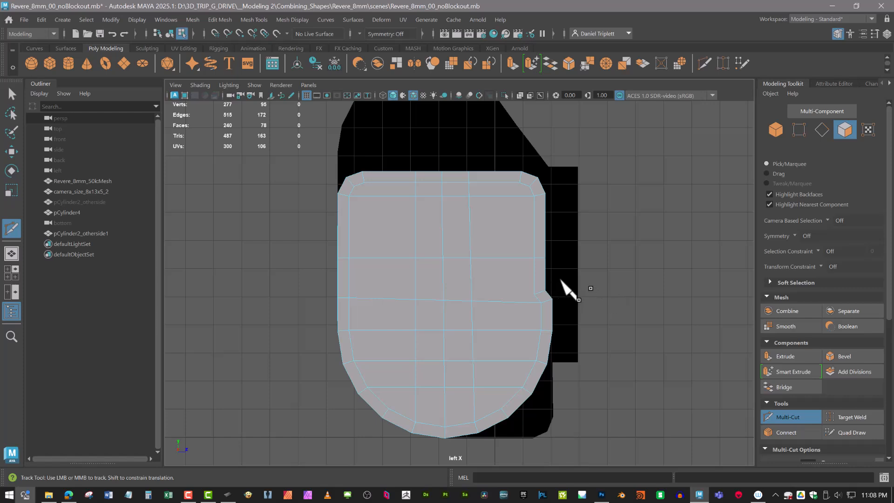
pyautogui.keyDown('alt'); pyautogui.moveTo(562, 280); pyautogui.dragTo(564, 288, button='middle'); pyautogui.keyUp('alt')
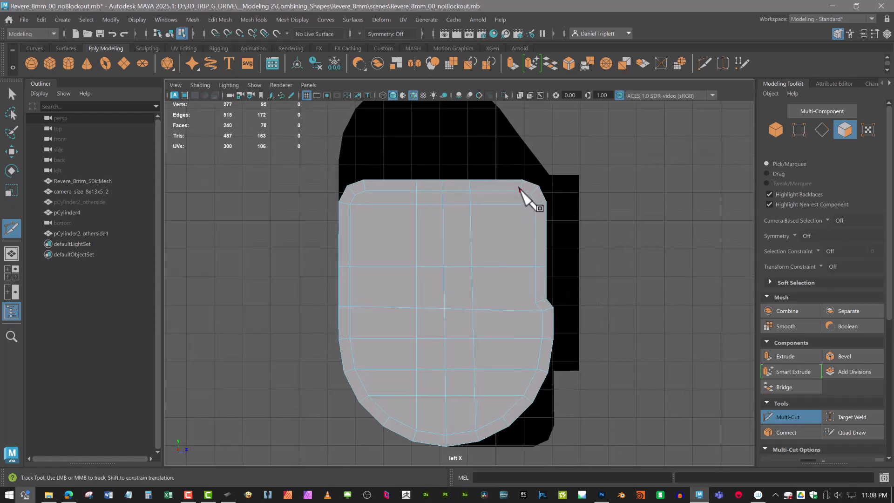
pyautogui.keyDown('alt'); pyautogui.moveTo(692, 348); pyautogui.dragTo(693, 302, button='middle'); pyautogui.keyUp('alt')
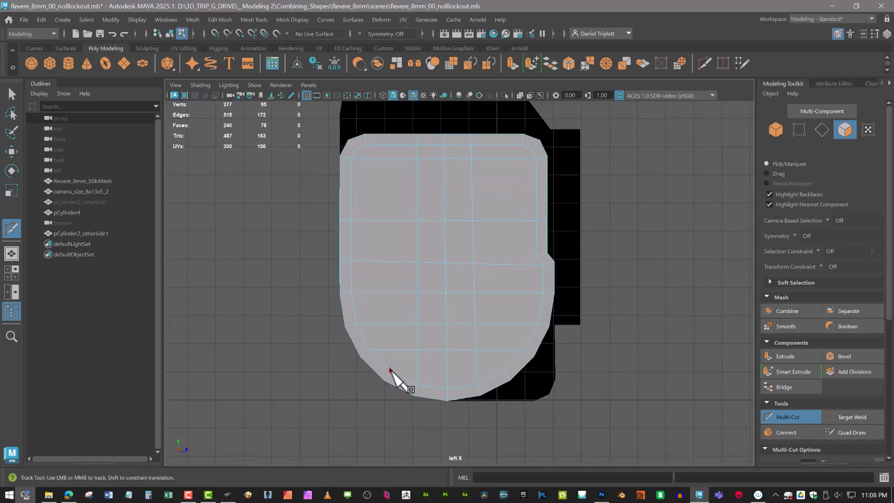
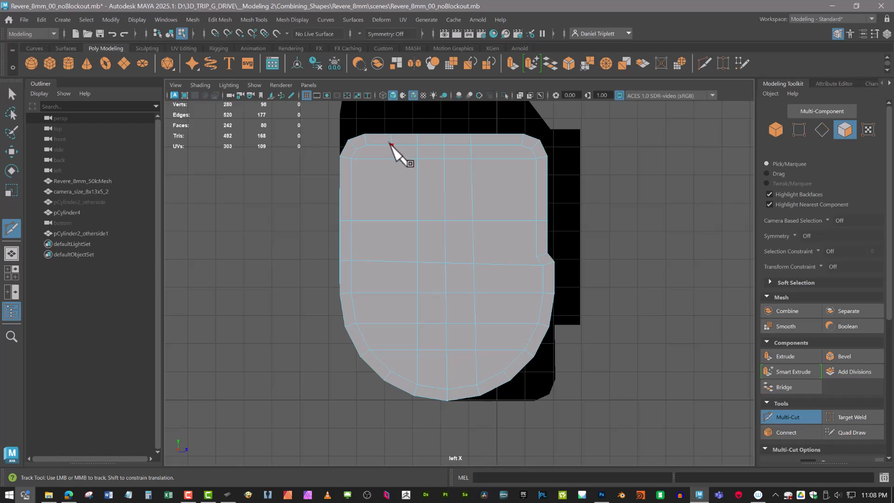
pyautogui.click(392, 145)
pyautogui.click(385, 159)
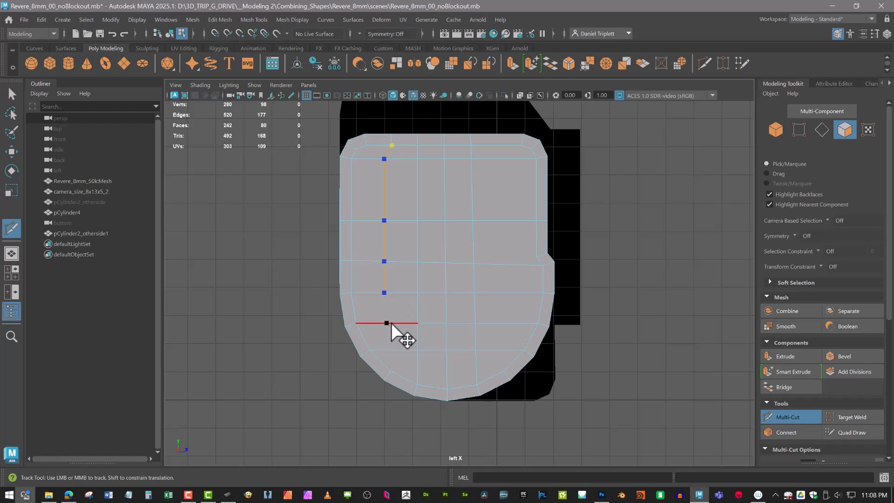
pyautogui.click(391, 371)
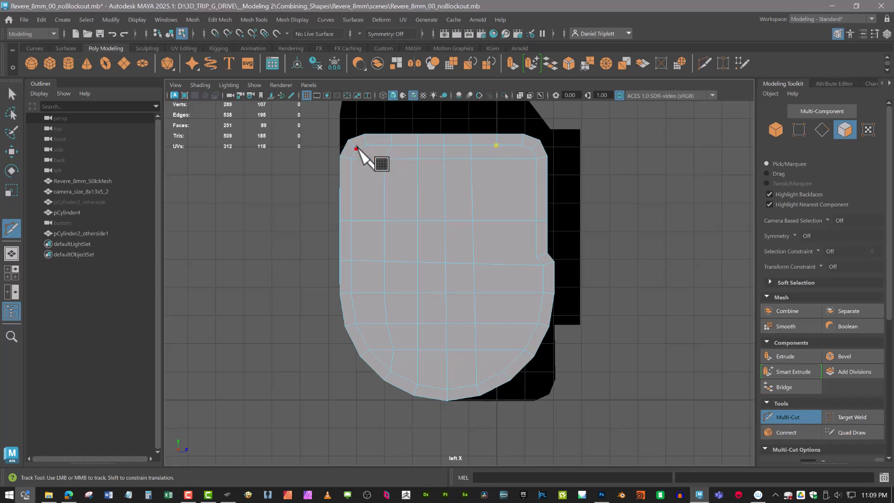
pyautogui.click(504, 159)
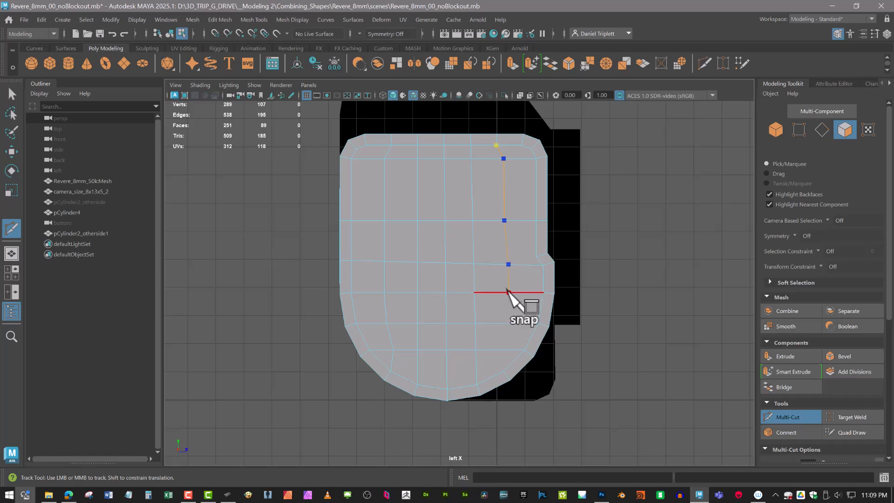
pyautogui.click(500, 350)
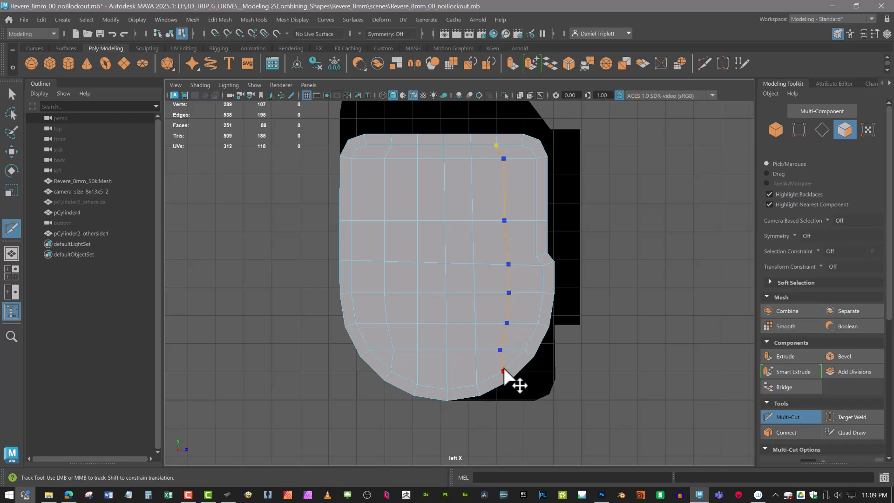
pyautogui.rightClick(504, 371)
# Insert a centred edge loop across the row below the lowest horizontal edge and scale its two end vertices closer together.
pyautogui.keyDown('ctrl'); pyautogui.middleClick(477, 365); pyautogui.keyUp('ctrl')
pyautogui.press('w')
pyautogui.moveTo(503, 344); pyautogui.dragTo(490, 303, button='right')
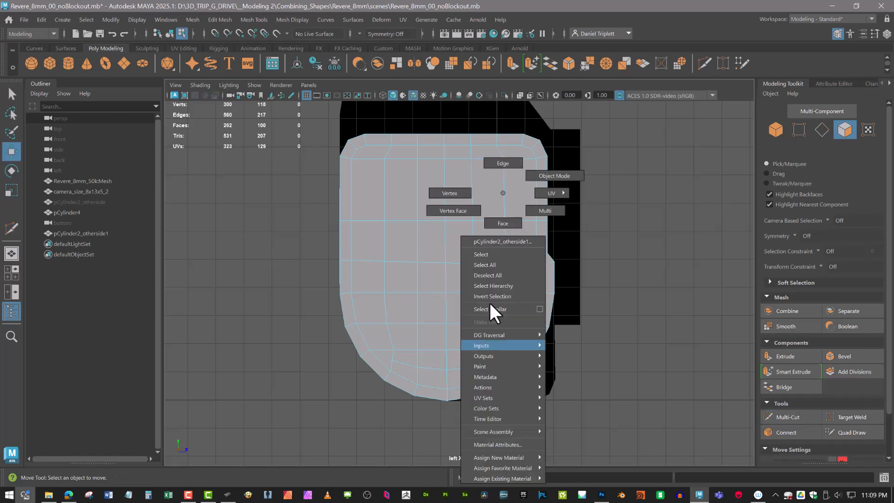
pyautogui.click(450, 193)
pyautogui.click(499, 359)
pyautogui.keyDown('shift'); pyautogui.click(392, 360); pyautogui.keyUp('shift')
pyautogui.press('e')
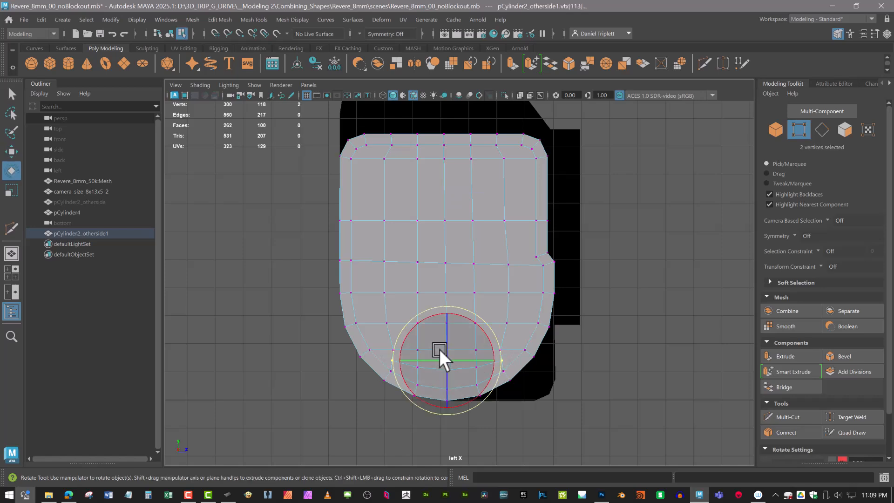
pyautogui.press('r')
pyautogui.keyDown('ctrl'); pyautogui.keyDown('shift'); pyautogui.moveTo(491, 360); pyautogui.dragTo(481, 356); pyautogui.keyUp('shift'); pyautogui.keyUp('ctrl')
# Cut a short diagonal edge at each upper corner, from the outer column's top grid vertex to the corner's inner vertex.
pyautogui.keyDown('alt'); pyautogui.moveTo(534, 171); pyautogui.dragTo(538, 203, button='middle'); pyautogui.keyUp('alt')
pyautogui.click(708, 60)
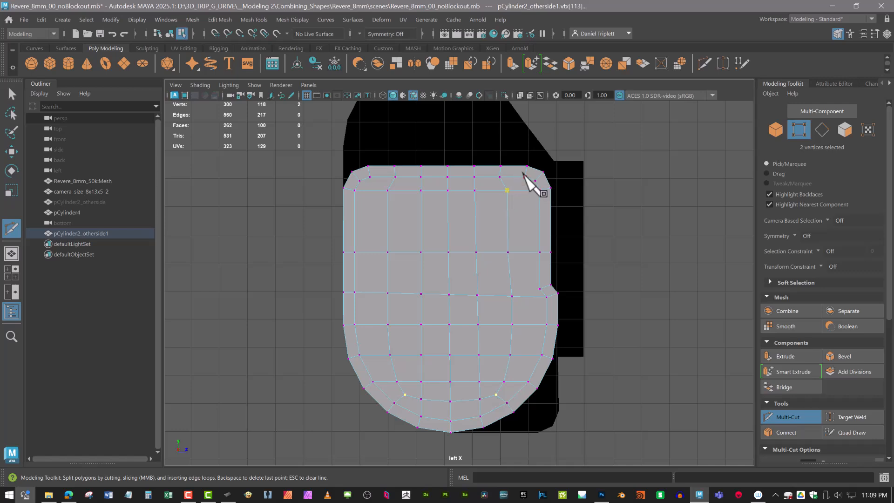
pyautogui.click(524, 176)
pyautogui.rightClick(363, 182)
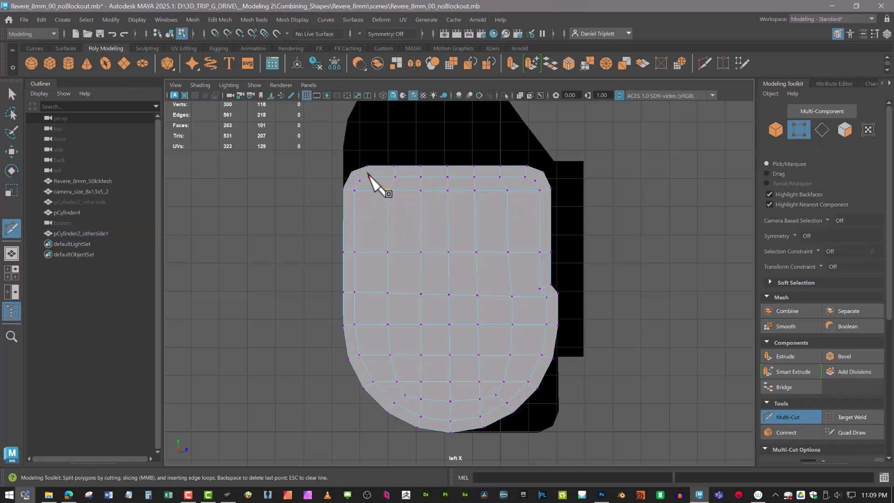
pyautogui.click(364, 162)
pyautogui.rightClick(376, 167)
pyautogui.keyDown('alt'); pyautogui.moveTo(412, 202); pyautogui.dragTo(410, 249, button='middle'); pyautogui.keyUp('alt')
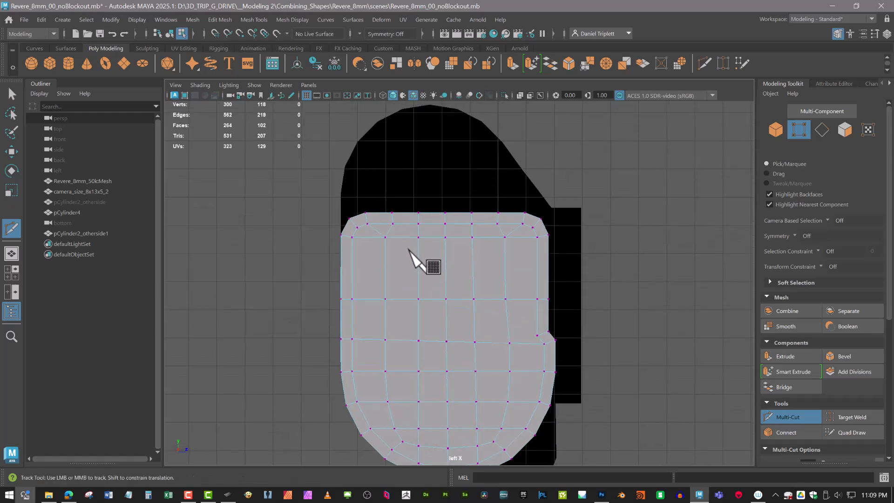
# In the perspective view, target-weld the outer columns' vertices along the top surface and rim into the neighbouring corner vertices.
pyautogui.press('space')
pyautogui.moveTo(446, 213)
pyautogui.mouseDown()
pyautogui.moveTo(450, 180)
pyautogui.moveTo(441, 225)
pyautogui.moveTo(447, 214)
pyautogui.mouseUp()
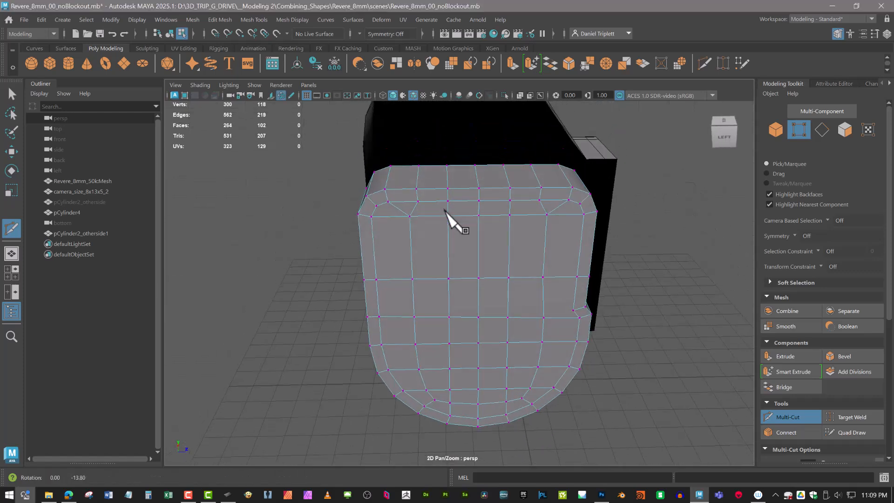
pyautogui.press('w')
pyautogui.moveTo(490, 204); pyautogui.dragTo(559, 167, button='right')
pyautogui.moveTo(541, 205); pyautogui.dragTo(495, 193, button='right')
pyautogui.click(665, 145)
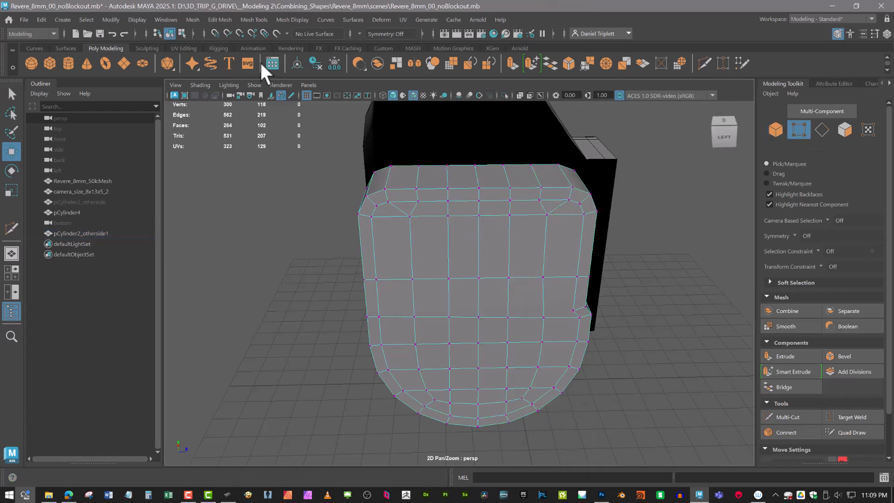
pyautogui.click(722, 62)
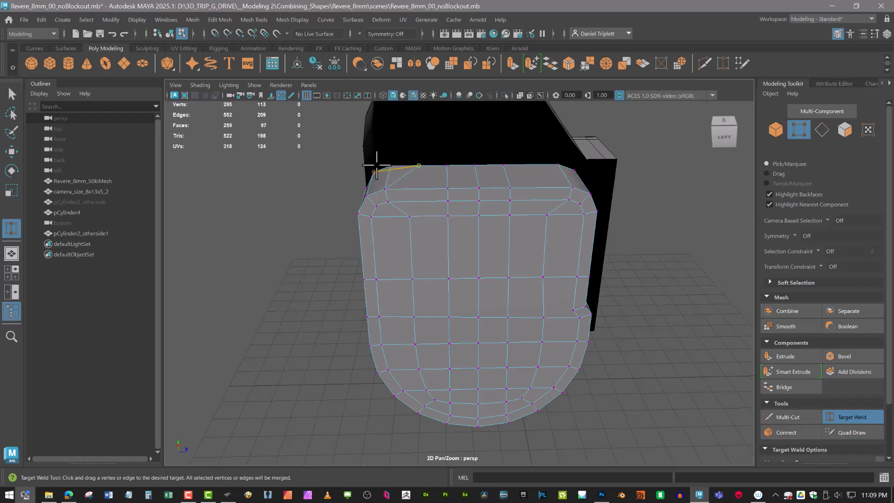
pyautogui.keyDown('alt'); pyautogui.moveTo(468, 236); pyautogui.dragTo(463, 219); pyautogui.keyUp('alt')
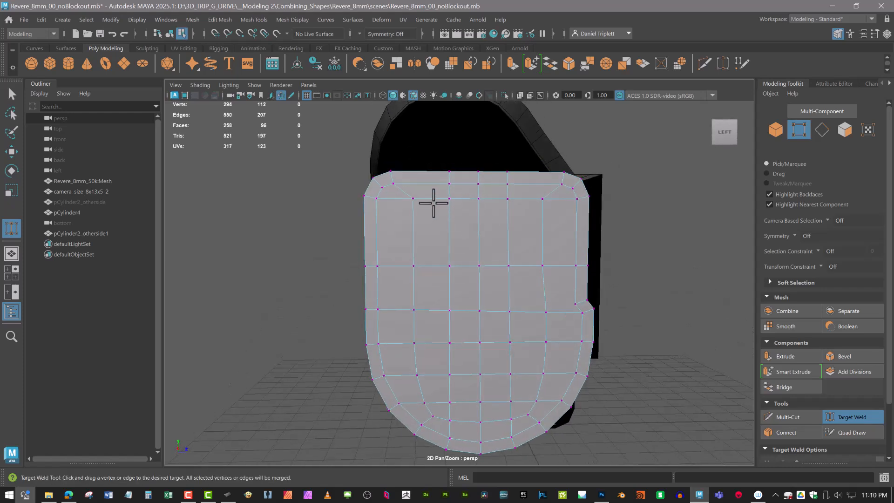
# Scale the outer columns' top grid vertices apart along Z, and widen the inner columns' top vertices to even the spacing.
pyautogui.press('w')
pyautogui.click(414, 199)
pyautogui.press('r')
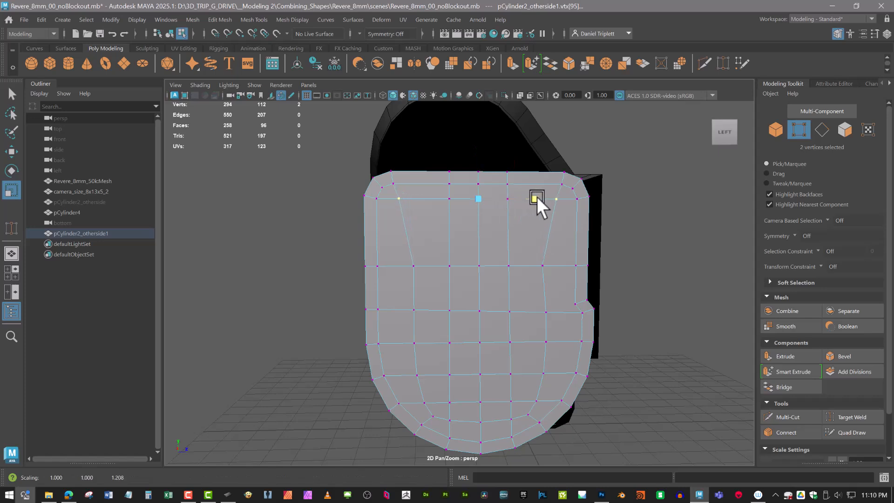
pyautogui.moveTo(538, 196); pyautogui.dragTo(550, 249)
pyautogui.keyDown('alt'); pyautogui.moveTo(431, 177); pyautogui.dragTo(434, 236); pyautogui.keyUp('alt')
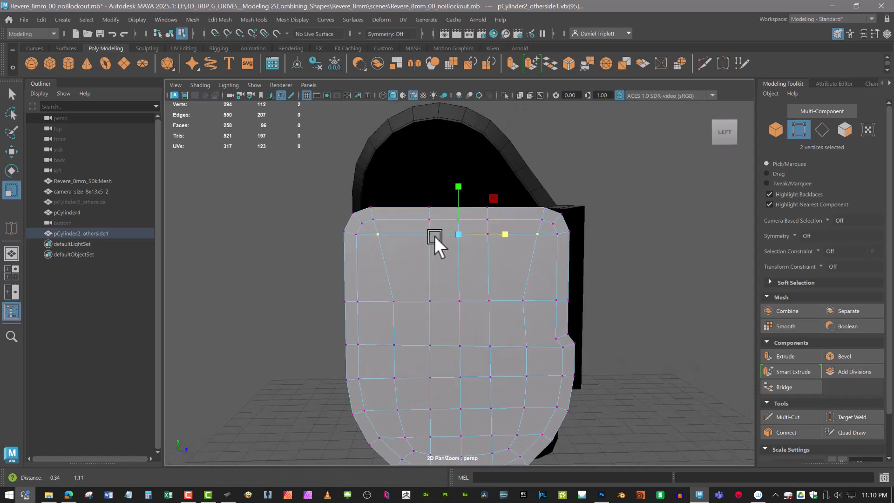
pyautogui.moveTo(410, 172); pyautogui.dragTo(503, 260)
pyautogui.moveTo(504, 220); pyautogui.dragTo(527, 223)
# In the left orthographic view, slice a horizontal edge straight across the side mesh between its top two grid rows.
pyautogui.keyDown('alt'); pyautogui.moveTo(532, 251); pyautogui.dragTo(524, 222, button='middle'); pyautogui.keyUp('alt')
pyautogui.press('space')
pyautogui.moveTo(524, 223); pyautogui.dragTo(485, 206)
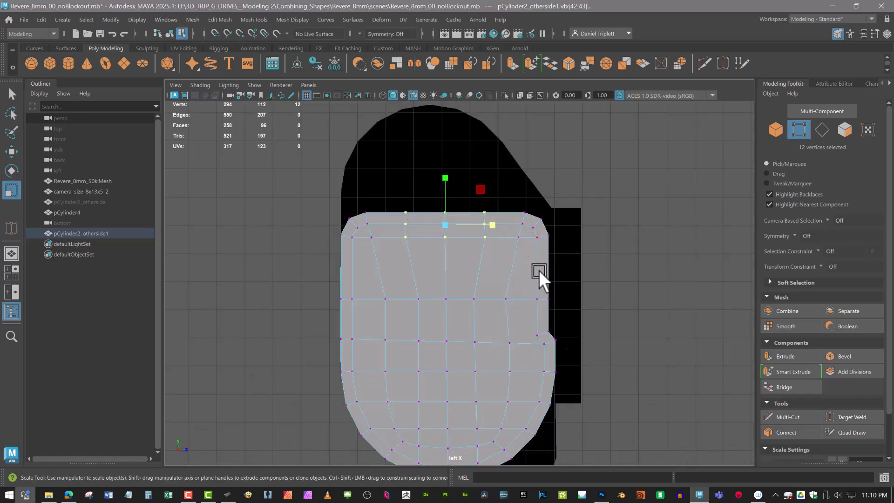
pyautogui.click(705, 63)
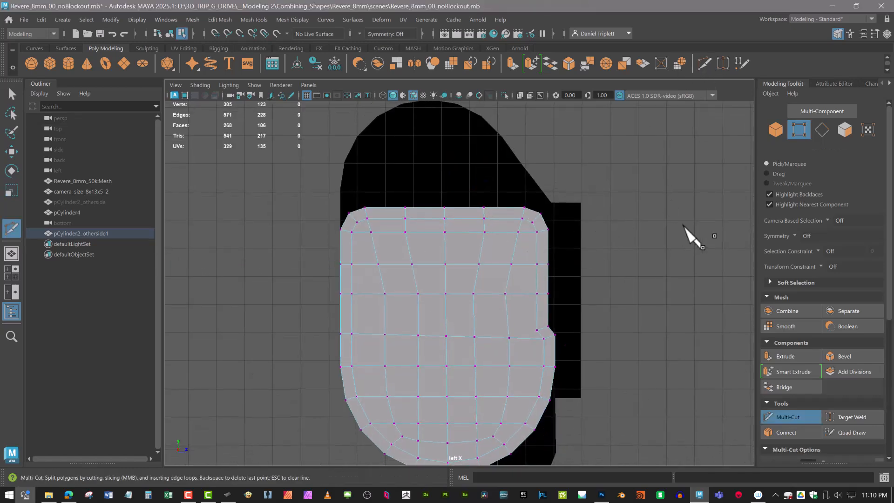
# Select all vertices of the side mesh in the perspective view, merge them, and adjust the merge's distance threshold.
pyautogui.press('space')
pyautogui.moveTo(660, 225); pyautogui.dragTo(657, 198)
pyautogui.moveTo(622, 228)
pyautogui.keyDown('alt'); pyautogui.mouseDown()
pyautogui.moveTo(687, 219)
pyautogui.moveTo(589, 230)
pyautogui.moveTo(634, 226)
pyautogui.moveTo(611, 213)
pyautogui.moveTo(625, 200)
pyautogui.moveTo(631, 226)
pyautogui.mouseUp(); pyautogui.keyUp('alt')
pyautogui.press('q')
pyautogui.moveTo(443, 193); pyautogui.dragTo(434, 255, button='right')
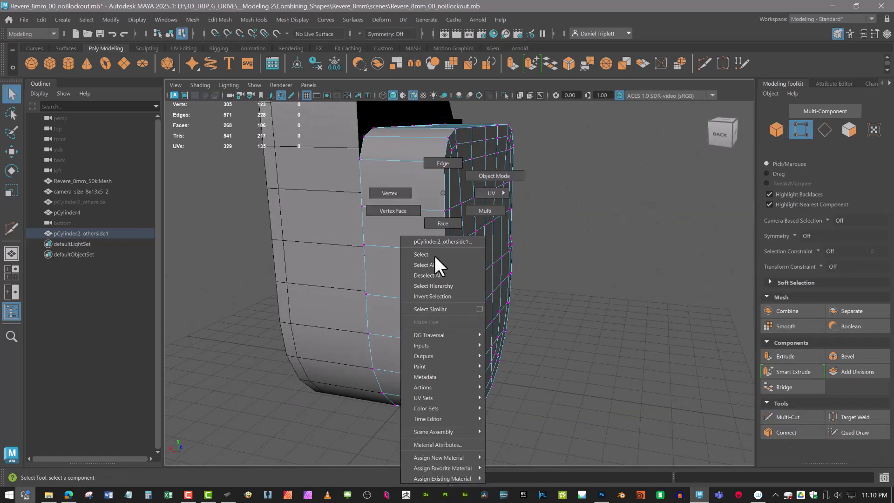
pyautogui.click(389, 193)
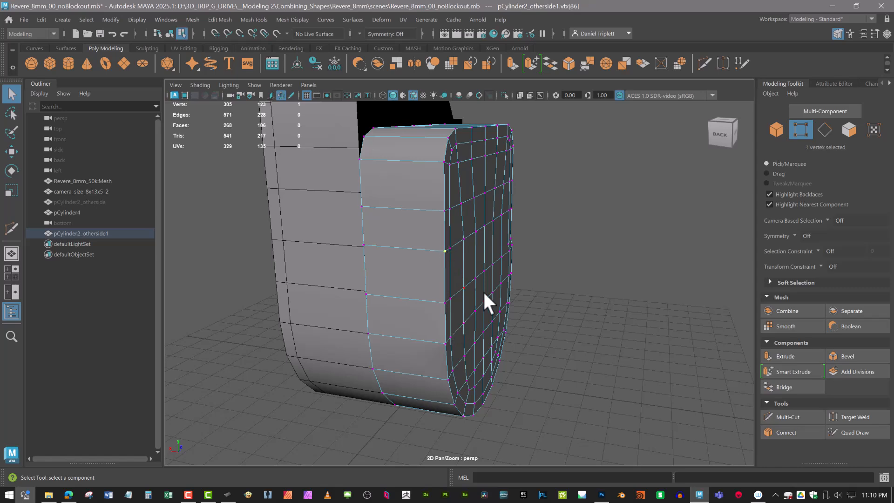
pyautogui.keyDown('alt'); pyautogui.moveTo(484, 293); pyautogui.dragTo(465, 286); pyautogui.keyUp('alt')
pyautogui.scroll(-5, 465, 285)
pyautogui.moveTo(364, 164); pyautogui.dragTo(599, 406)
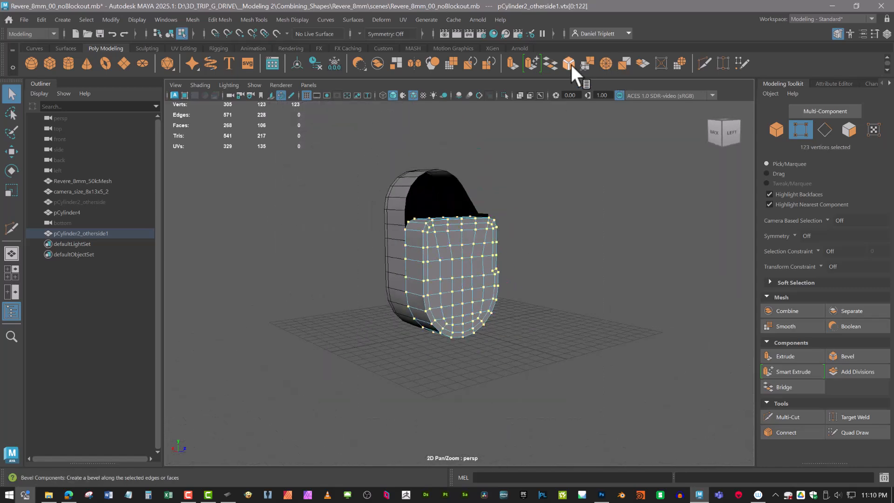
pyautogui.click(588, 63)
pyautogui.keyDown('alt'); pyautogui.moveTo(503, 218); pyautogui.dragTo(451, 205); pyautogui.keyUp('alt')
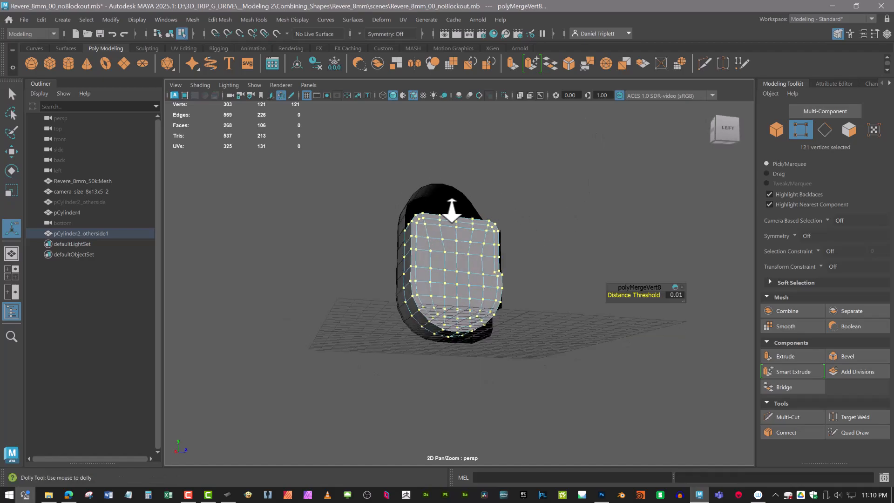
pyautogui.keyDown('alt'); pyautogui.moveTo(451, 205); pyautogui.dragTo(596, 208, button='right'); pyautogui.keyUp('alt')
pyautogui.keyDown('alt'); pyautogui.moveTo(598, 217); pyautogui.dragTo(630, 220); pyautogui.keyUp('alt')
pyautogui.keyDown('alt'); pyautogui.moveTo(495, 198); pyautogui.dragTo(493, 226, button='middle'); pyautogui.keyUp('alt')
pyautogui.keyDown('alt'); pyautogui.moveTo(489, 224); pyautogui.dragTo(487, 242); pyautogui.keyUp('alt')
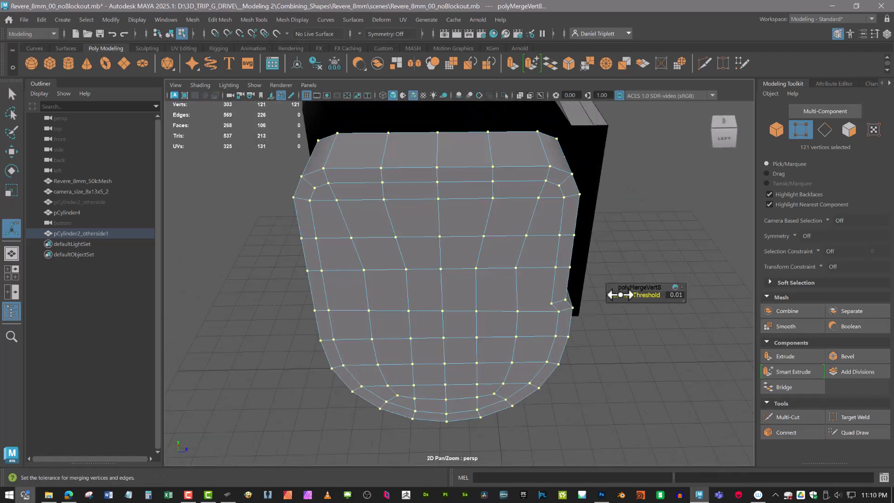
pyautogui.moveTo(621, 294); pyautogui.dragTo(609, 295)
# Reselect all vertices of the side mesh to check the vertex count after the merge, and clear the selection.
pyautogui.keyDown('alt'); pyautogui.moveTo(459, 271); pyautogui.dragTo(451, 243); pyautogui.keyUp('alt')
pyautogui.press('q')
pyautogui.click(594, 261)
pyautogui.keyDown('alt'); pyautogui.moveTo(594, 261); pyautogui.dragTo(549, 215); pyautogui.keyUp('alt')
pyautogui.moveTo(299, 163); pyautogui.dragTo(677, 447)
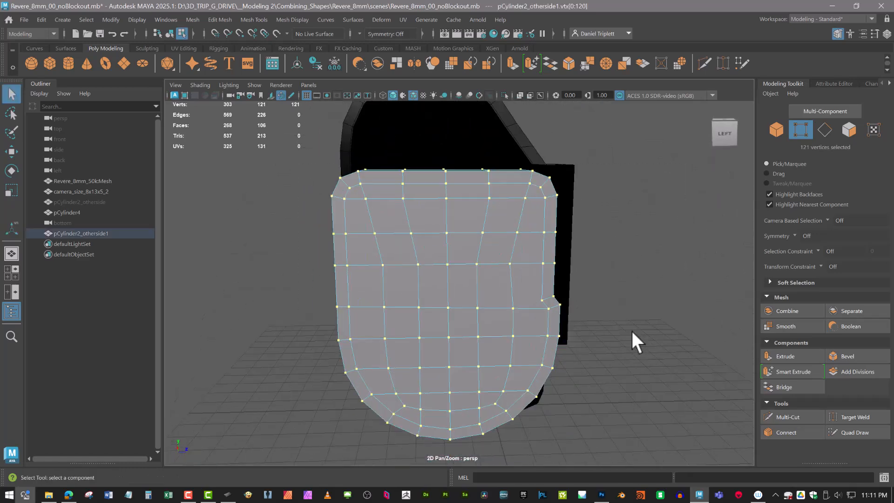
pyautogui.keyDown('alt'); pyautogui.moveTo(631, 329); pyautogui.dragTo(688, 182); pyautogui.keyUp('alt')
pyautogui.click(687, 181)
# Cut a diagonal edge from the notch's inner vertex to the nearest grid vertex in the row above.
pyautogui.click(702, 64)
pyautogui.keyDown('alt'); pyautogui.moveTo(582, 233); pyautogui.dragTo(535, 282); pyautogui.keyUp('alt')
pyautogui.keyDown('alt'); pyautogui.moveTo(622, 314); pyautogui.dragTo(540, 310, button='middle'); pyautogui.keyUp('alt')
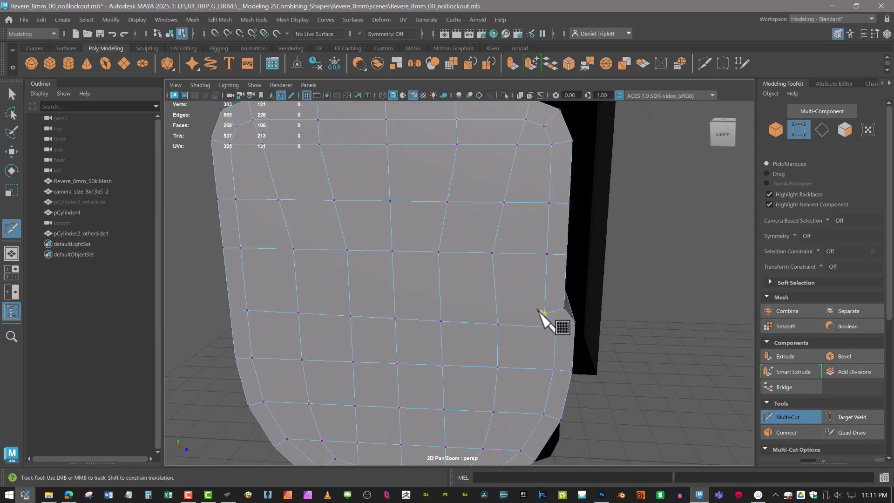
pyautogui.click(544, 313)
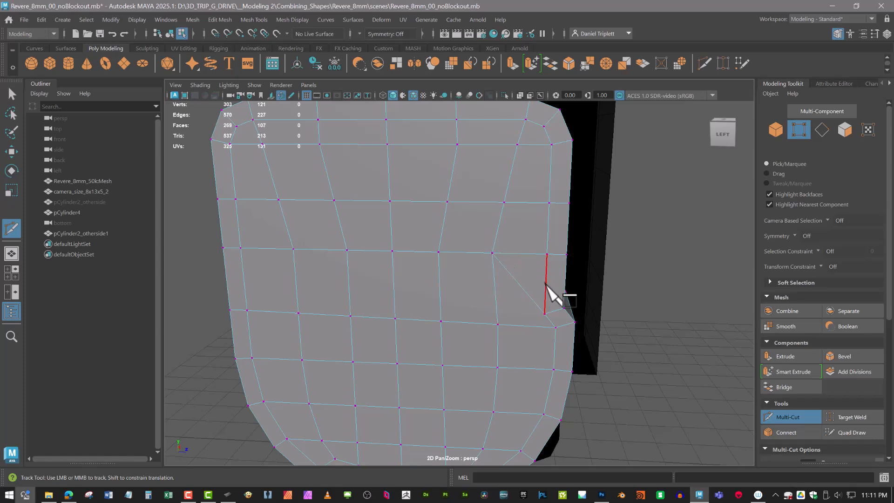
# Cut a short edge just above the notch across the inner rim and side wall, and select its inner vertex.
pyautogui.keyDown('alt'); pyautogui.moveTo(545, 283); pyautogui.dragTo(489, 285); pyautogui.keyUp('alt')
pyautogui.scroll(2, 489, 284)
pyautogui.click(470, 264)
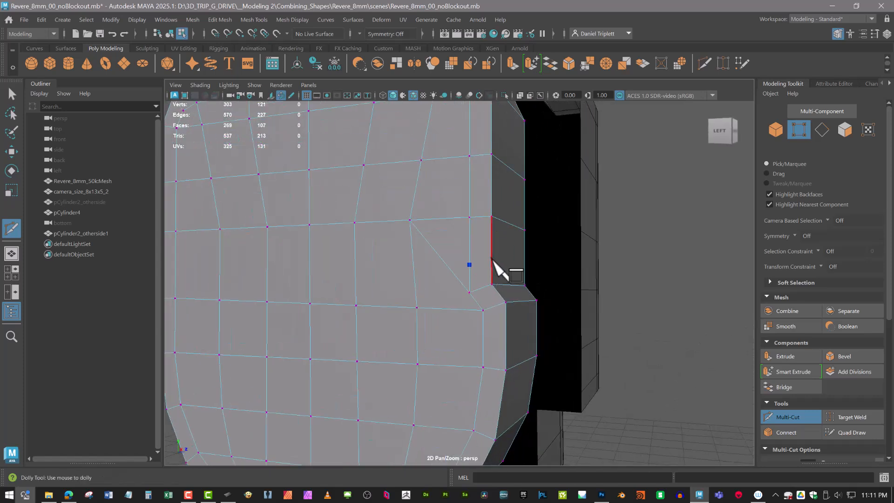
pyautogui.click(491, 261)
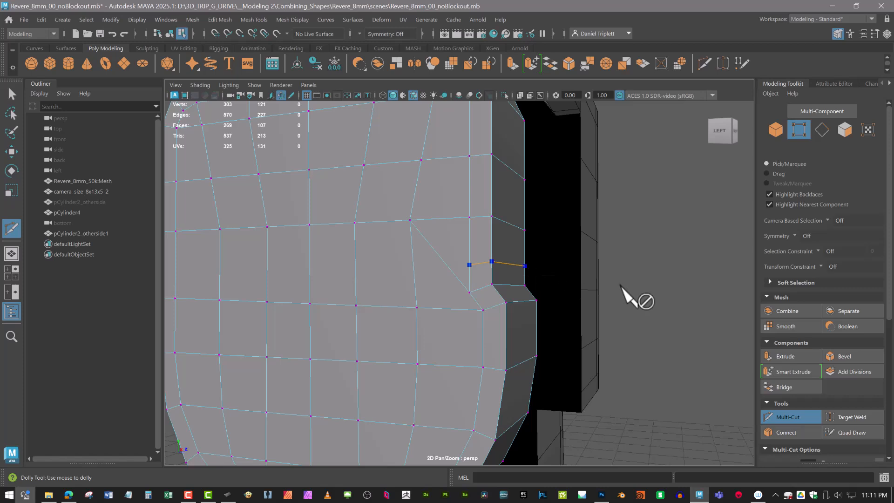
pyautogui.keyDown('alt'); pyautogui.moveTo(494, 278); pyautogui.dragTo(579, 307); pyautogui.keyUp('alt')
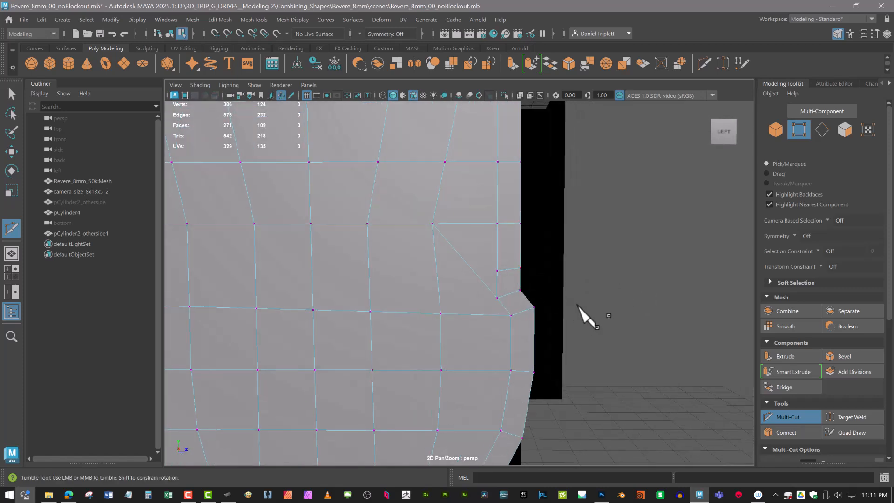
pyautogui.press('w')
pyautogui.click(494, 269)
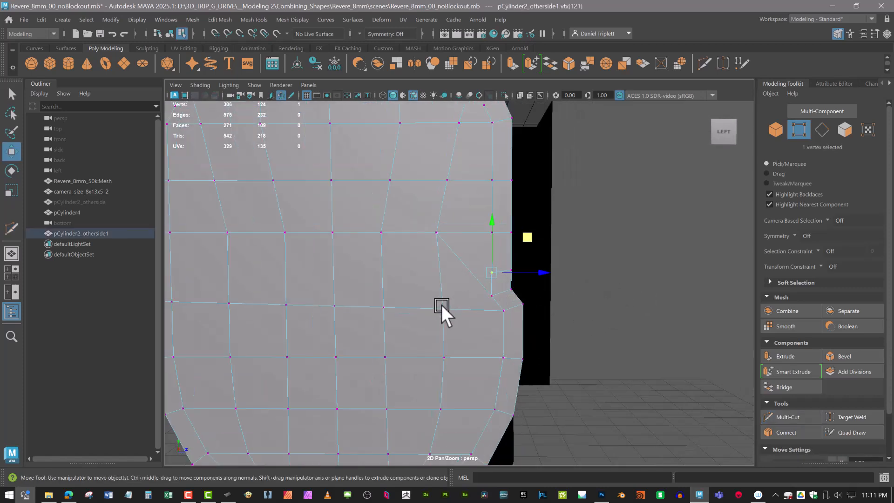
pyautogui.keyDown('alt'); pyautogui.moveTo(474, 292); pyautogui.dragTo(485, 325); pyautogui.keyUp('alt')
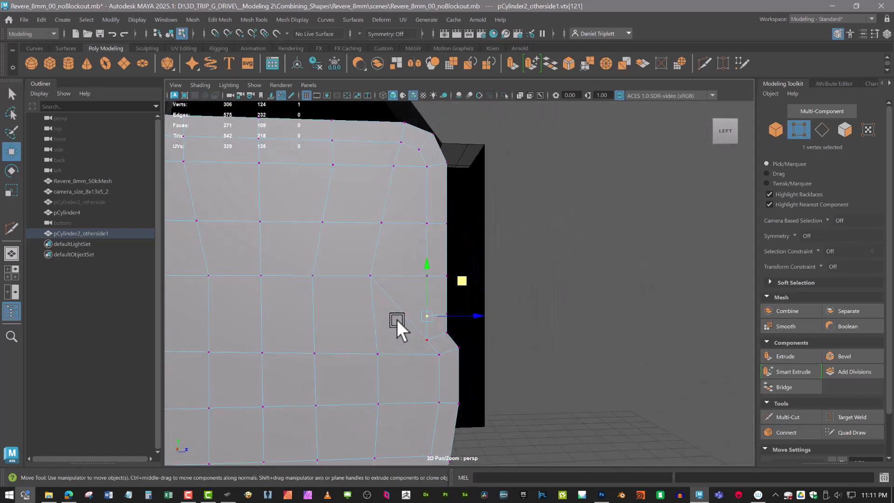
pyautogui.keyDown('alt'); pyautogui.moveTo(396, 320); pyautogui.dragTo(444, 303); pyautogui.keyUp('alt')
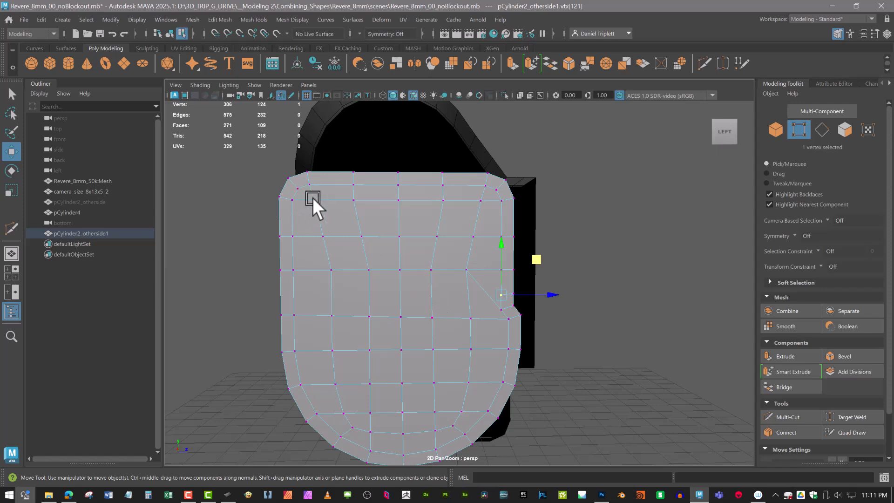
# In the left view, select the side mesh's interior grid vertices, leaving the rim and corner vertices unselected.
pyautogui.press('space')
pyautogui.moveTo(312, 197); pyautogui.dragTo(326, 203)
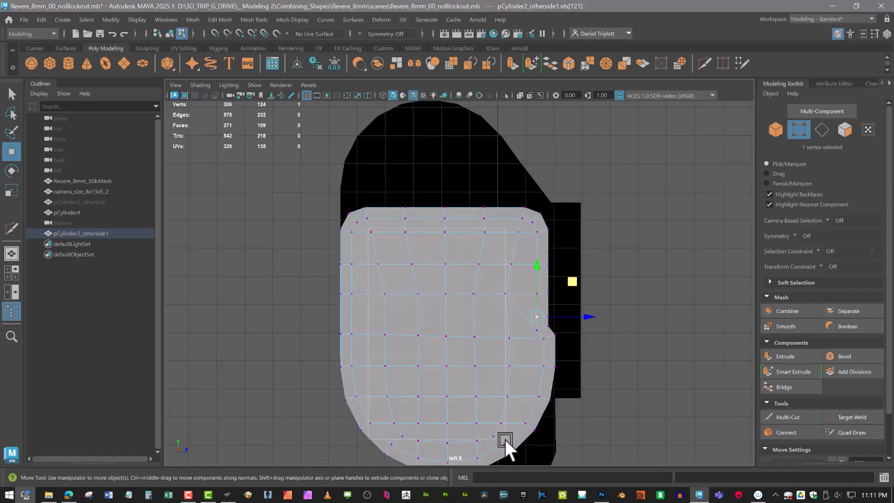
pyautogui.moveTo(506, 440); pyautogui.dragTo(521, 438)
pyautogui.keyDown('alt'); pyautogui.moveTo(505, 432); pyautogui.dragTo(521, 398, button='middle'); pyautogui.keyUp('alt')
pyautogui.keyDown('ctrl'); pyautogui.moveTo(350, 361); pyautogui.dragTo(394, 424); pyautogui.keyUp('ctrl')
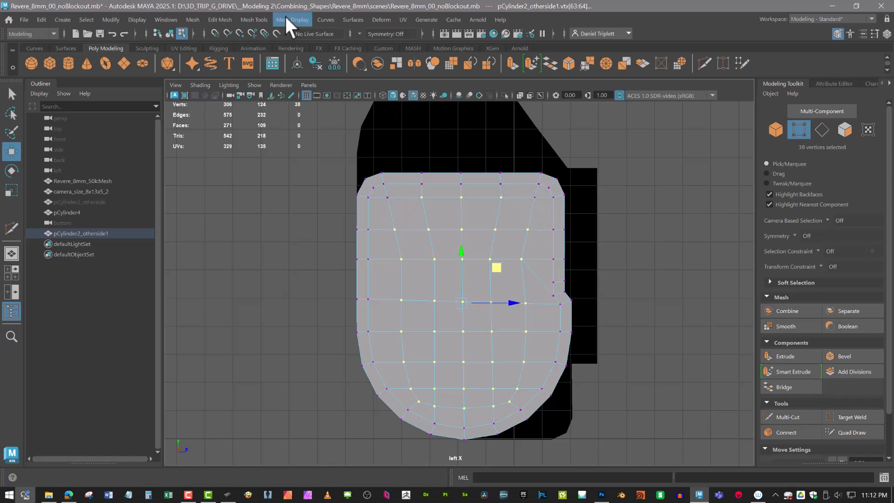
# Average the selected interior vertices three times to even out the side mesh's grid, and clear the selection.
pyautogui.click(200, 20)
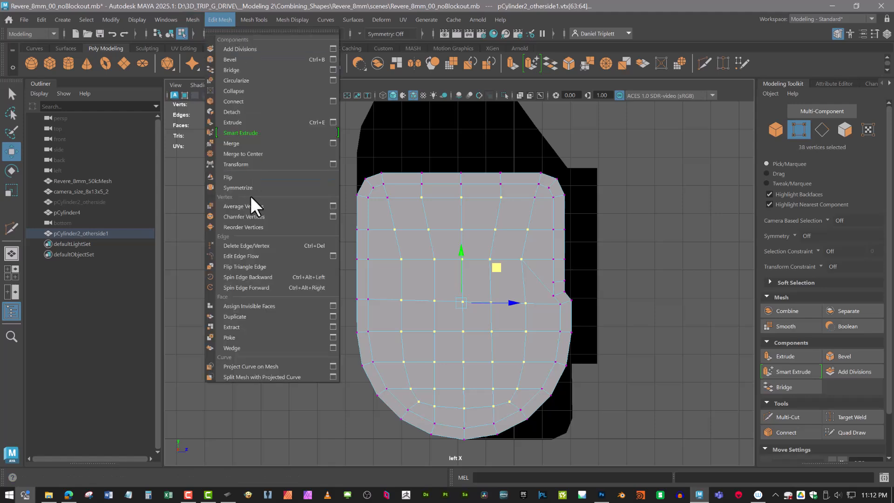
pyautogui.click(259, 204)
pyautogui.press('g')
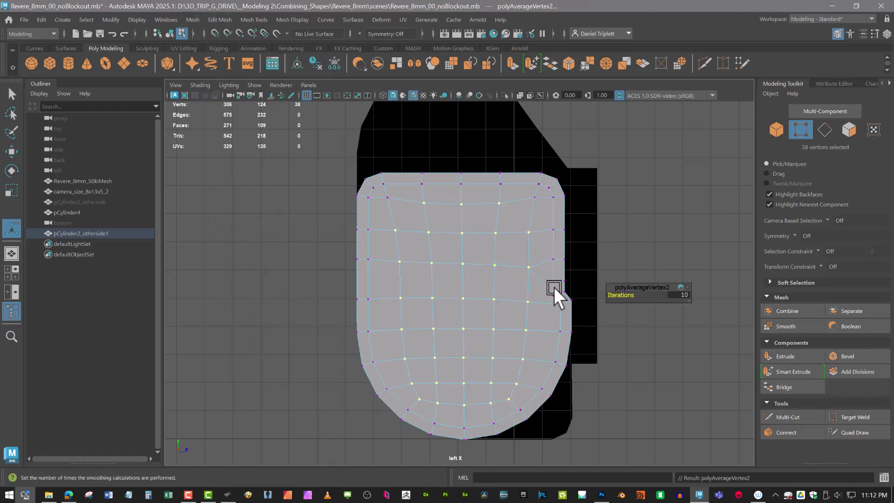
pyautogui.press('g')
pyautogui.keyDown('alt'); pyautogui.moveTo(515, 296); pyautogui.dragTo(517, 299, button='middle'); pyautogui.keyUp('alt')
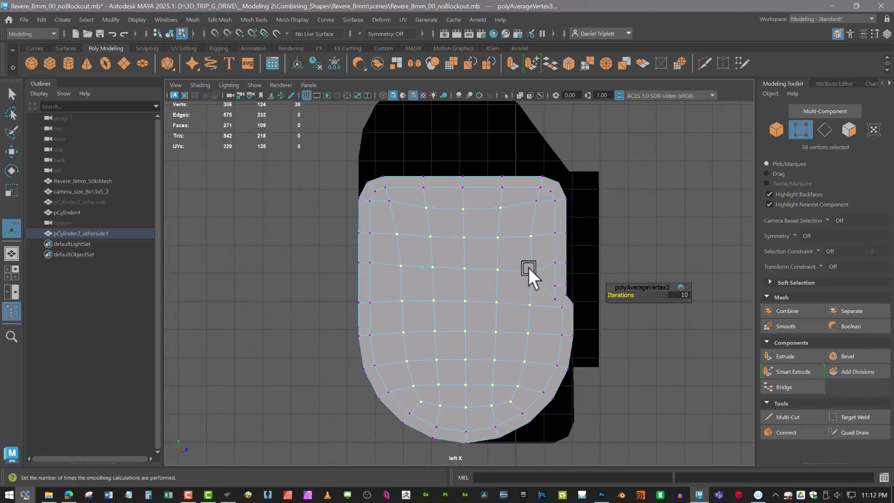
pyautogui.click(657, 203)
# Nudge the inner rim vertex just above the notch slightly outward.
pyautogui.scroll(2, 659, 269)
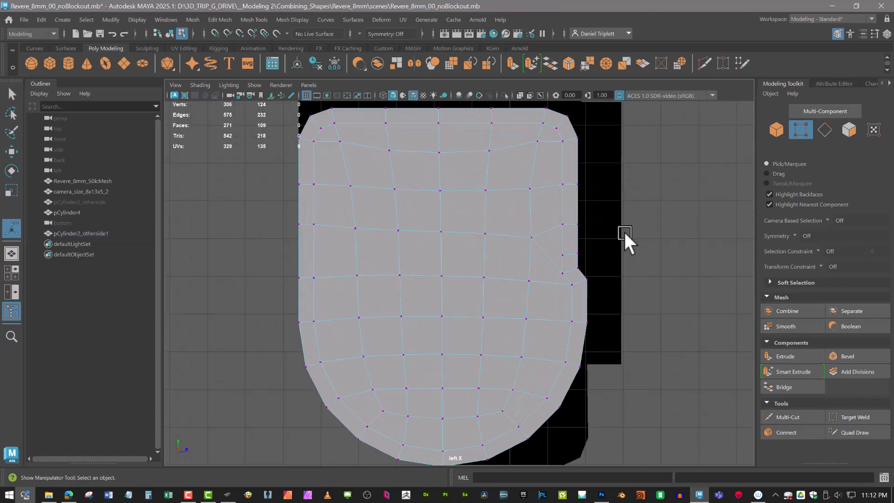
pyautogui.scroll(3, 575, 253)
pyautogui.click(455, 280)
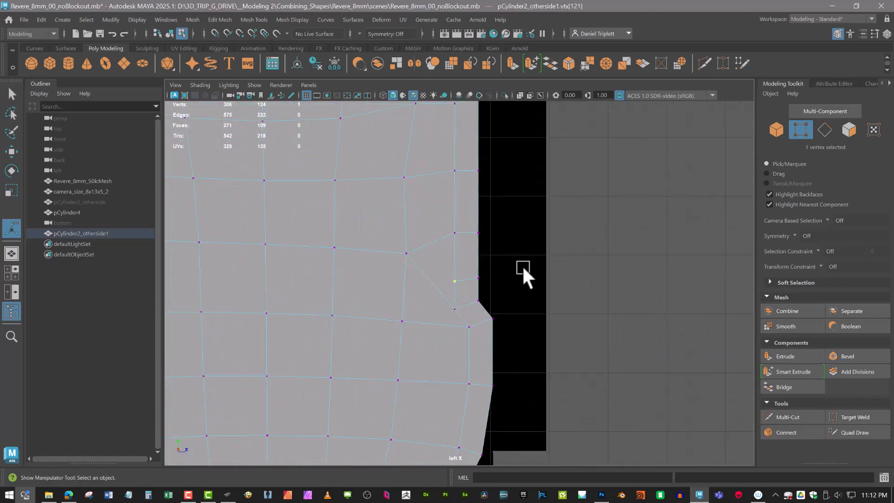
pyautogui.press('w')
pyautogui.scroll(-4, 556, 294)
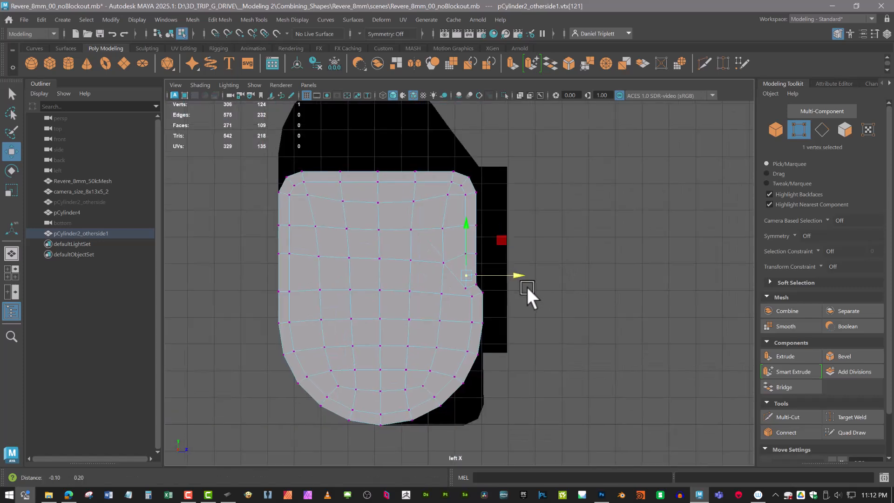
# Try moving the three rim vertices in the row above the notch slightly down, and undo the move.
pyautogui.scroll(2, 528, 282)
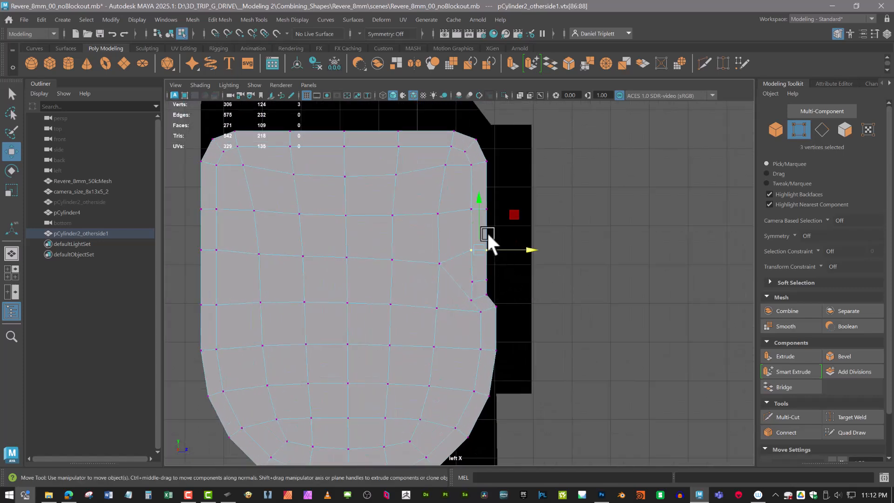
pyautogui.moveTo(479, 201); pyautogui.dragTo(479, 206)
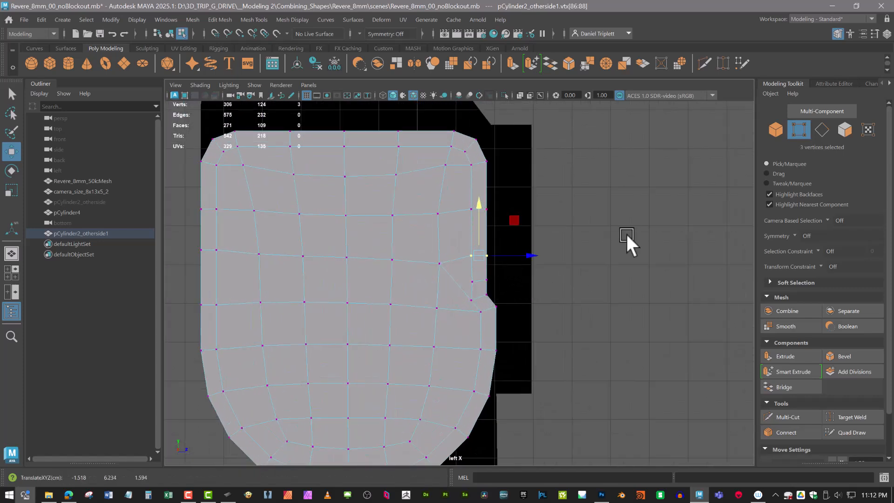
pyautogui.hotkey('ctrl', 'z')
# Select the three vertices along the short edge just above the notch and nudge them slightly down.
pyautogui.keyDown('alt'); pyautogui.moveTo(522, 280); pyautogui.dragTo(548, 265, button='middle'); pyautogui.keyUp('alt')
pyautogui.moveTo(505, 218); pyautogui.dragTo(516, 266)
pyautogui.scroll(-3, 503, 296)
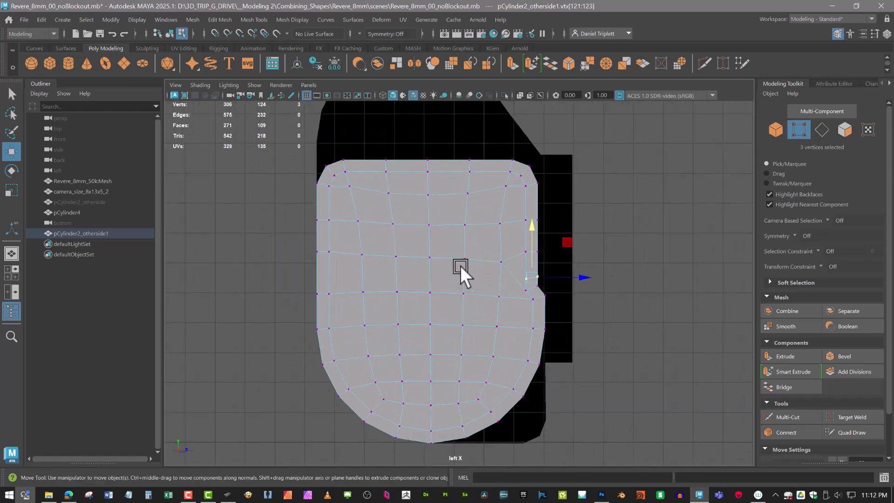
# Switch to the perspective view, return to object mode, and select the other side mesh with its side wall in view.
pyautogui.press('space')
pyautogui.moveTo(458, 259); pyautogui.dragTo(503, 213)
pyautogui.scroll(4, 502, 242)
pyautogui.scroll(-6, 502, 273)
pyautogui.scroll(5, 485, 284)
pyautogui.keyDown('alt'); pyautogui.moveTo(482, 275); pyautogui.dragTo(443, 200); pyautogui.keyUp('alt')
pyautogui.moveTo(446, 200); pyautogui.dragTo(496, 173, button='right')
pyautogui.click(598, 204)
pyautogui.click(479, 256)
pyautogui.scroll(-3, 479, 256)
pyautogui.keyDown('alt'); pyautogui.moveTo(479, 257); pyautogui.dragTo(524, 229); pyautogui.keyUp('alt')
# Insert an edge loop around the side wall close to the outer face with Multi-Cut, and preview the mesh smoothed.
pyautogui.click(705, 64)
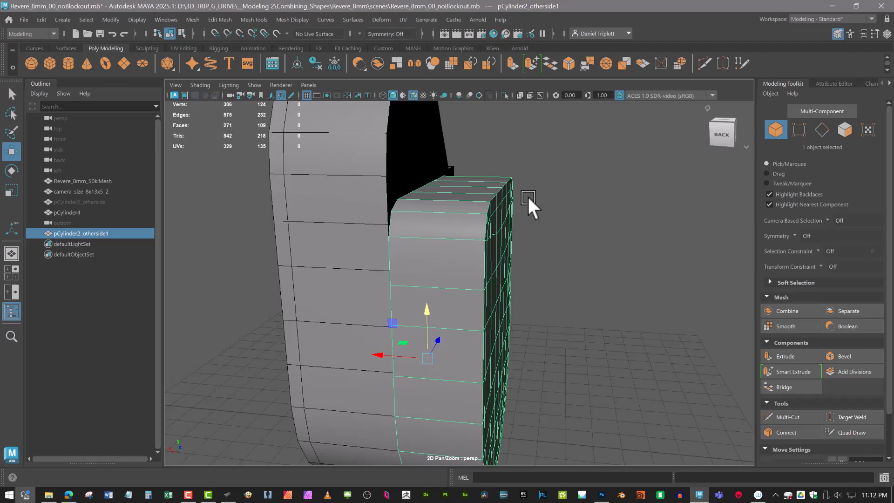
pyautogui.keyDown('ctrl'); pyautogui.click(470, 215); pyautogui.keyUp('ctrl')
pyautogui.keyDown('alt'); pyautogui.moveTo(591, 219); pyautogui.dragTo(582, 235); pyautogui.keyUp('alt')
pyautogui.press('3')
# Show scan_data_layer1 in the back view and compare the side mesh's profile with the scan in wireframe.
pyautogui.press('space')
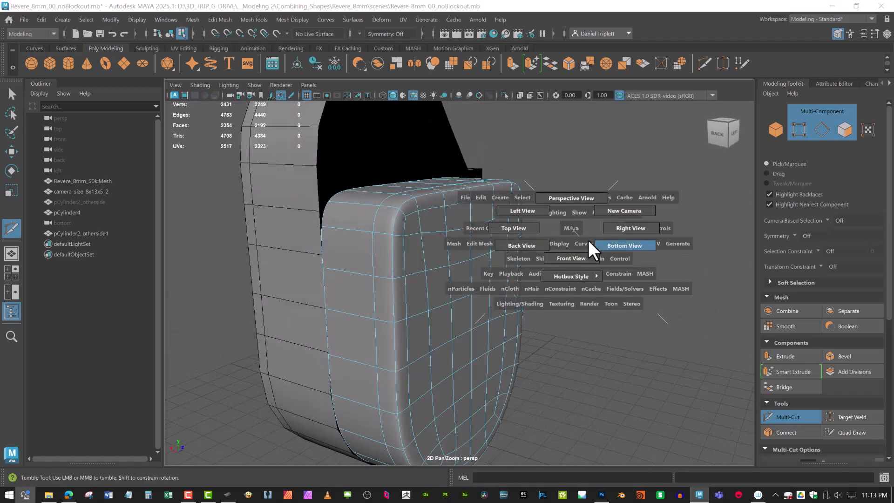
pyautogui.click(524, 244)
pyautogui.hotkey('ctrl', 'a')
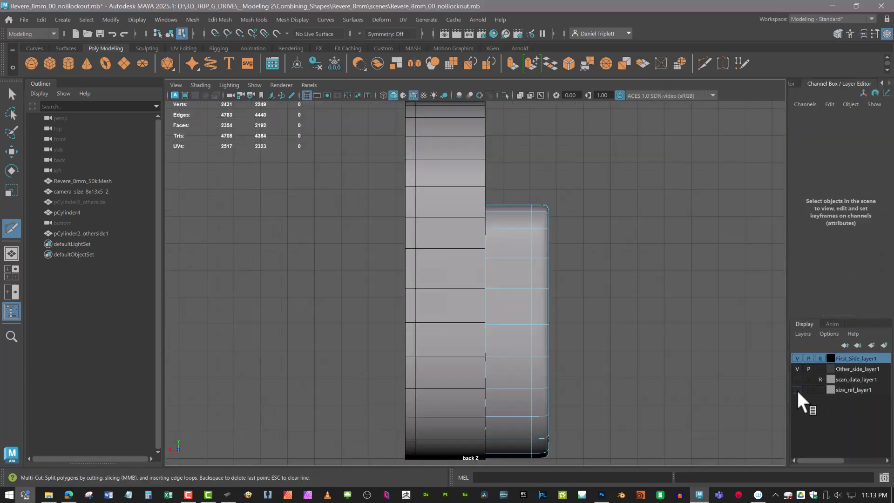
pyautogui.click(797, 380)
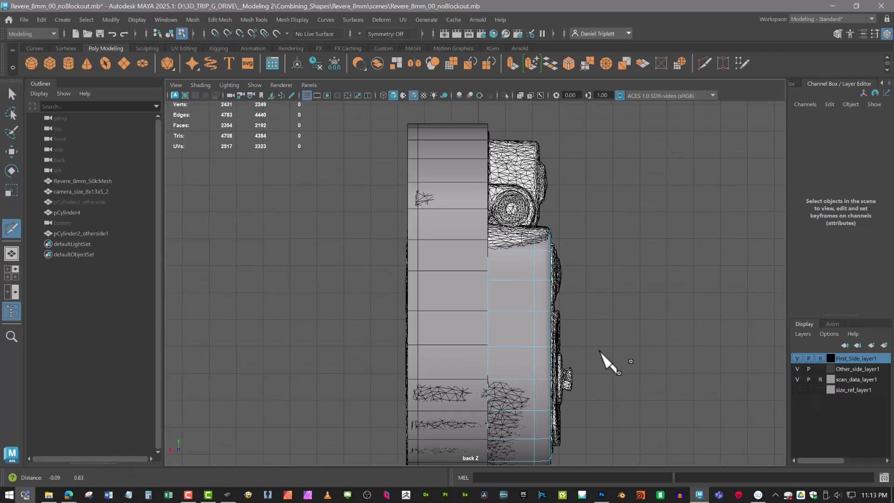
pyautogui.keyDown('alt'); pyautogui.moveTo(605, 355); pyautogui.dragTo(683, 275, button='right'); pyautogui.keyUp('alt')
pyautogui.keyDown('alt'); pyautogui.moveTo(682, 275); pyautogui.dragTo(575, 324, button='middle'); pyautogui.keyUp('alt')
pyautogui.press('4')
pyautogui.scroll(5, 548, 265)
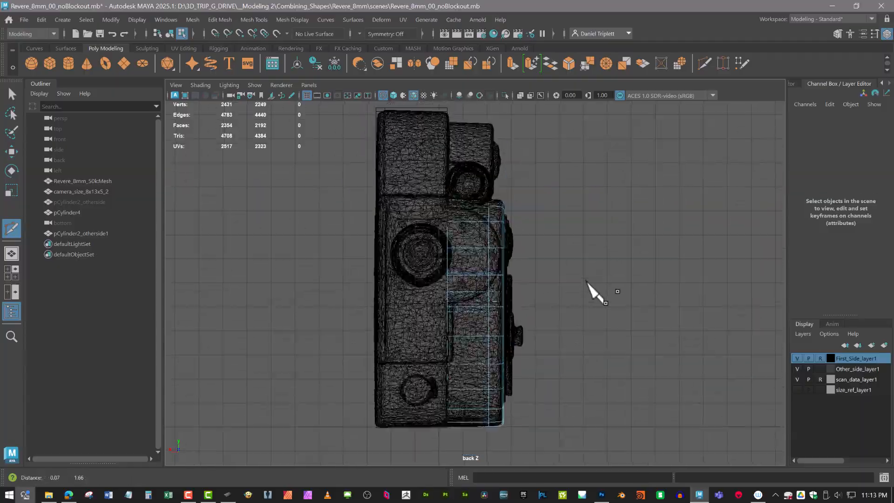
# Return to the shaded perspective view with the side mesh unsmoothed and look at its wall from behind.
pyautogui.press('space')
pyautogui.click(599, 213)
pyautogui.press('5')
pyautogui.moveTo(598, 205)
pyautogui.keyDown('alt'); pyautogui.mouseDown()
pyautogui.moveTo(528, 198)
pyautogui.moveTo(613, 219)
pyautogui.moveTo(600, 216)
pyautogui.mouseUp(); pyautogui.keyUp('alt')
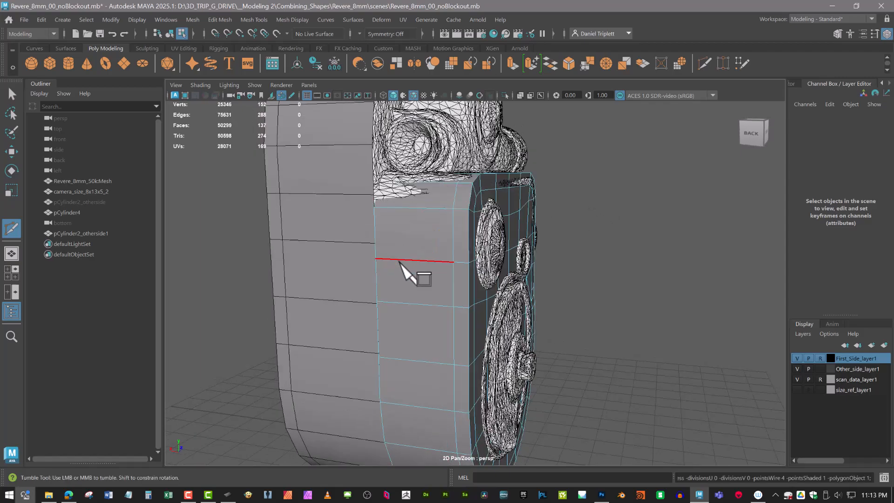
# Select neighbouring edges on the upper part of the other side mesh's wall.
pyautogui.press('w')
pyautogui.doubleClick(400, 260)
pyautogui.keyDown('alt'); pyautogui.moveTo(405, 261); pyautogui.dragTo(508, 271); pyautogui.keyUp('alt')
pyautogui.click(513, 266)
pyautogui.keyDown('shift'); pyautogui.click(521, 264); pyautogui.keyUp('shift')
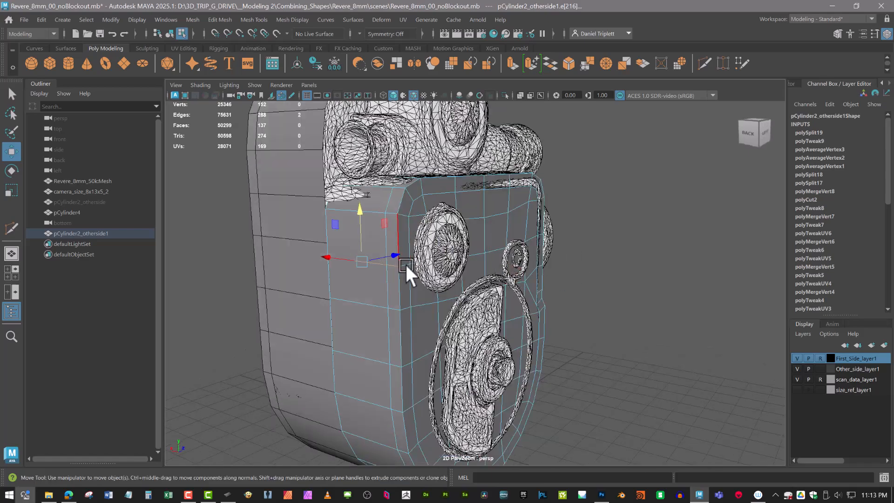
# Take First_Side_layer1 out of reference mode and select both camera body side meshes together.
pyautogui.keyDown('alt'); pyautogui.moveTo(335, 236); pyautogui.dragTo(409, 236); pyautogui.keyUp('alt')
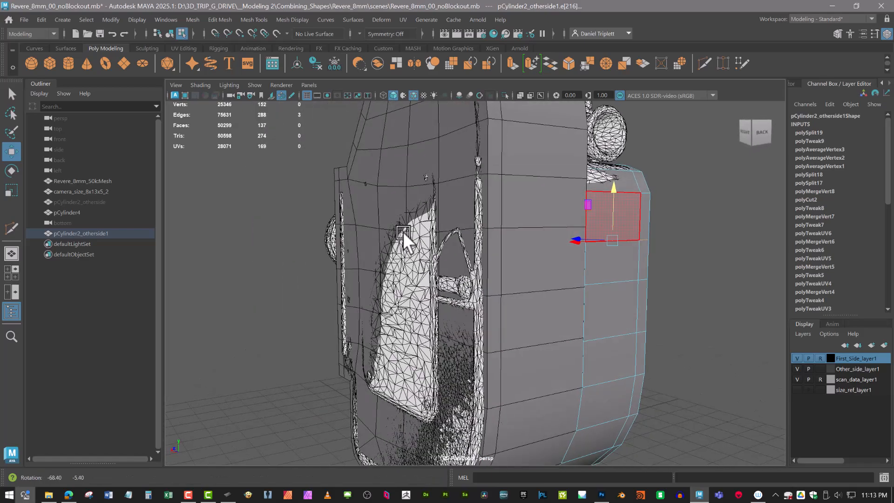
pyautogui.keyDown('alt'); pyautogui.moveTo(502, 334); pyautogui.dragTo(393, 319); pyautogui.keyUp('alt')
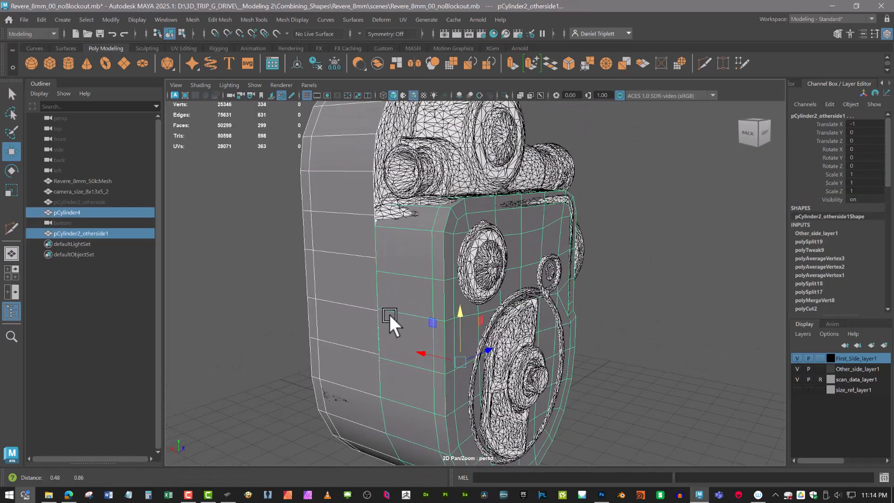